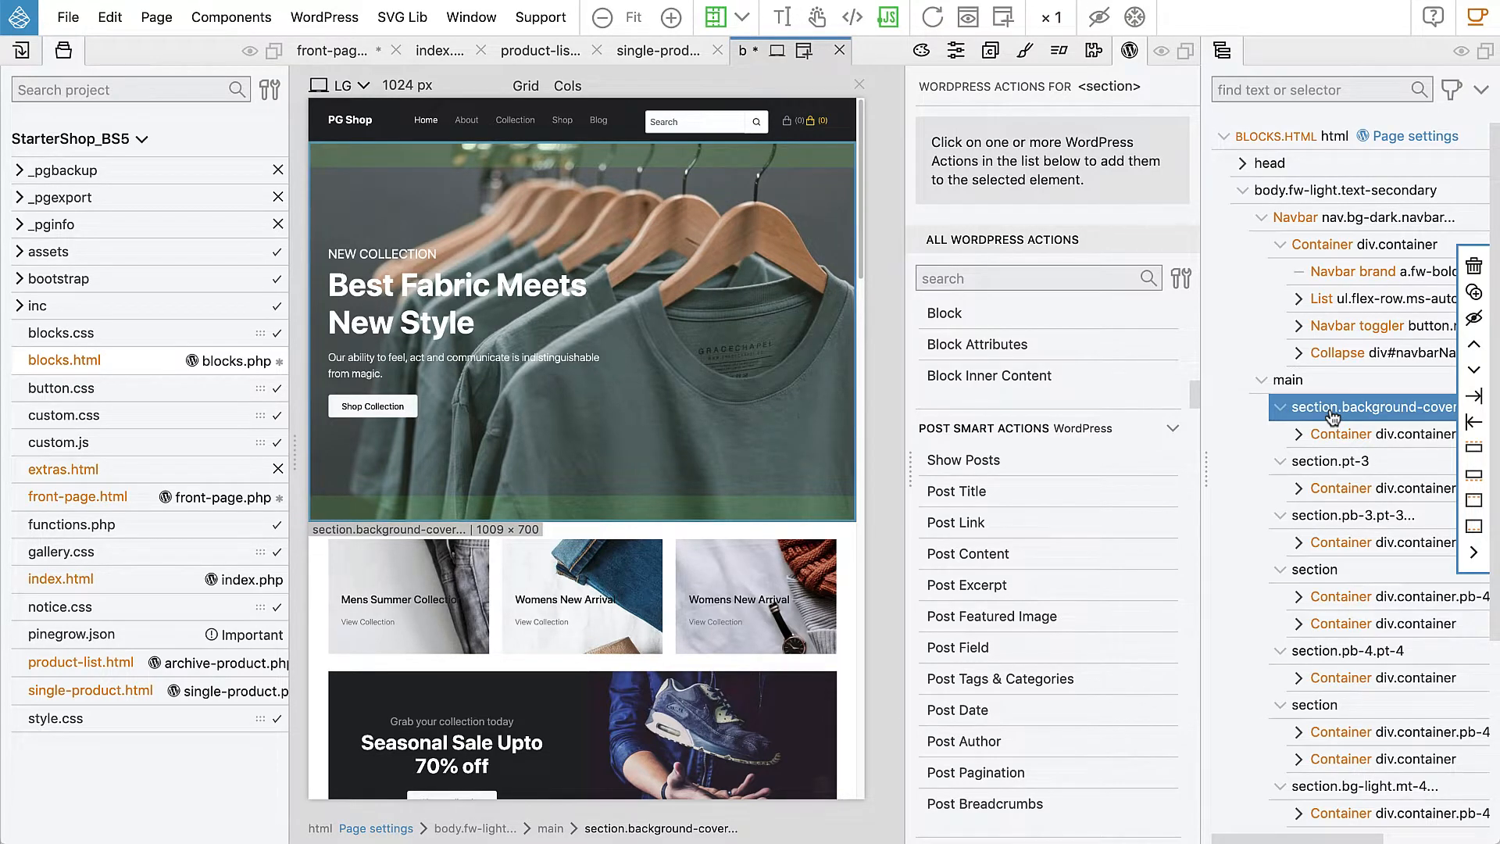
# Step: Switch to Google Chrome to view the live front page, which shows only Hello! under the header
pyautogui.press('super+Tab')
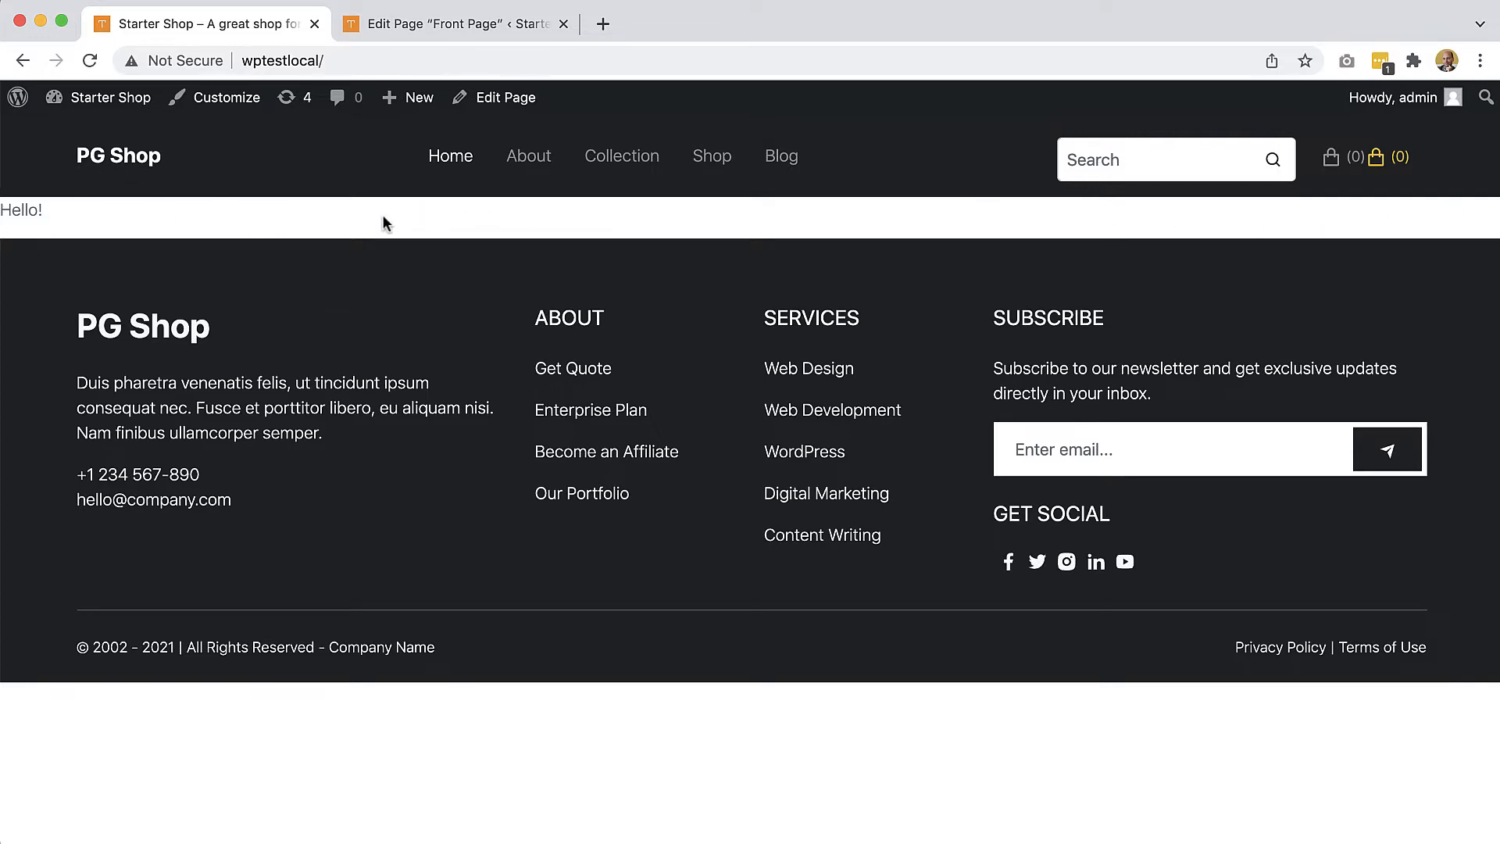
# Step: Switch back to Pinegrow with the blocks.html PG Shop page and its hero section
pyautogui.press('super+Tab')
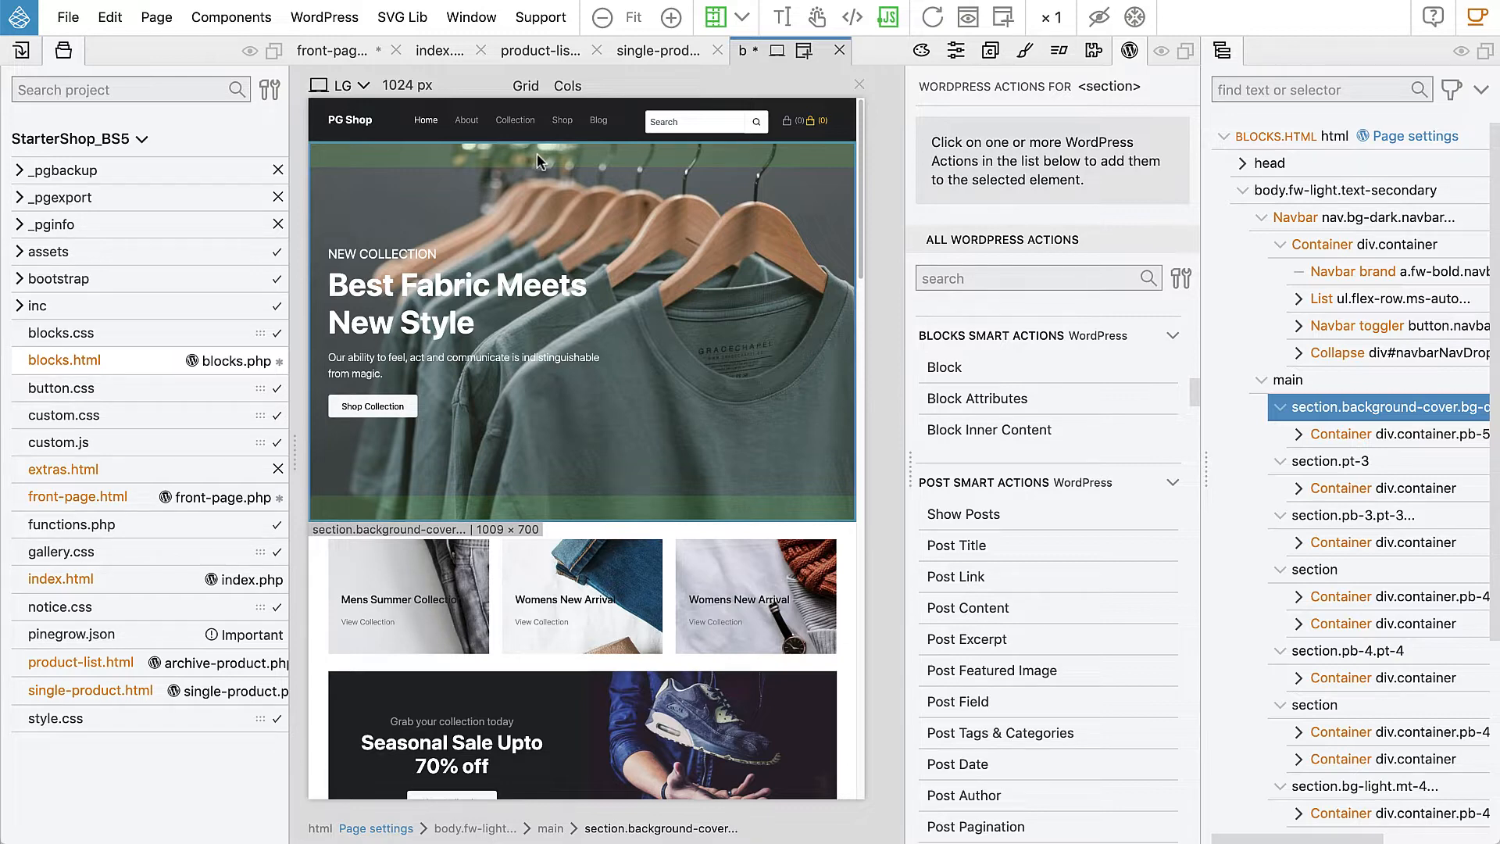
# Step: Make the hero section a WordPress block with unique id 'front-hero' and title 'Front Hero'
pyautogui.moveTo(1323, 414)
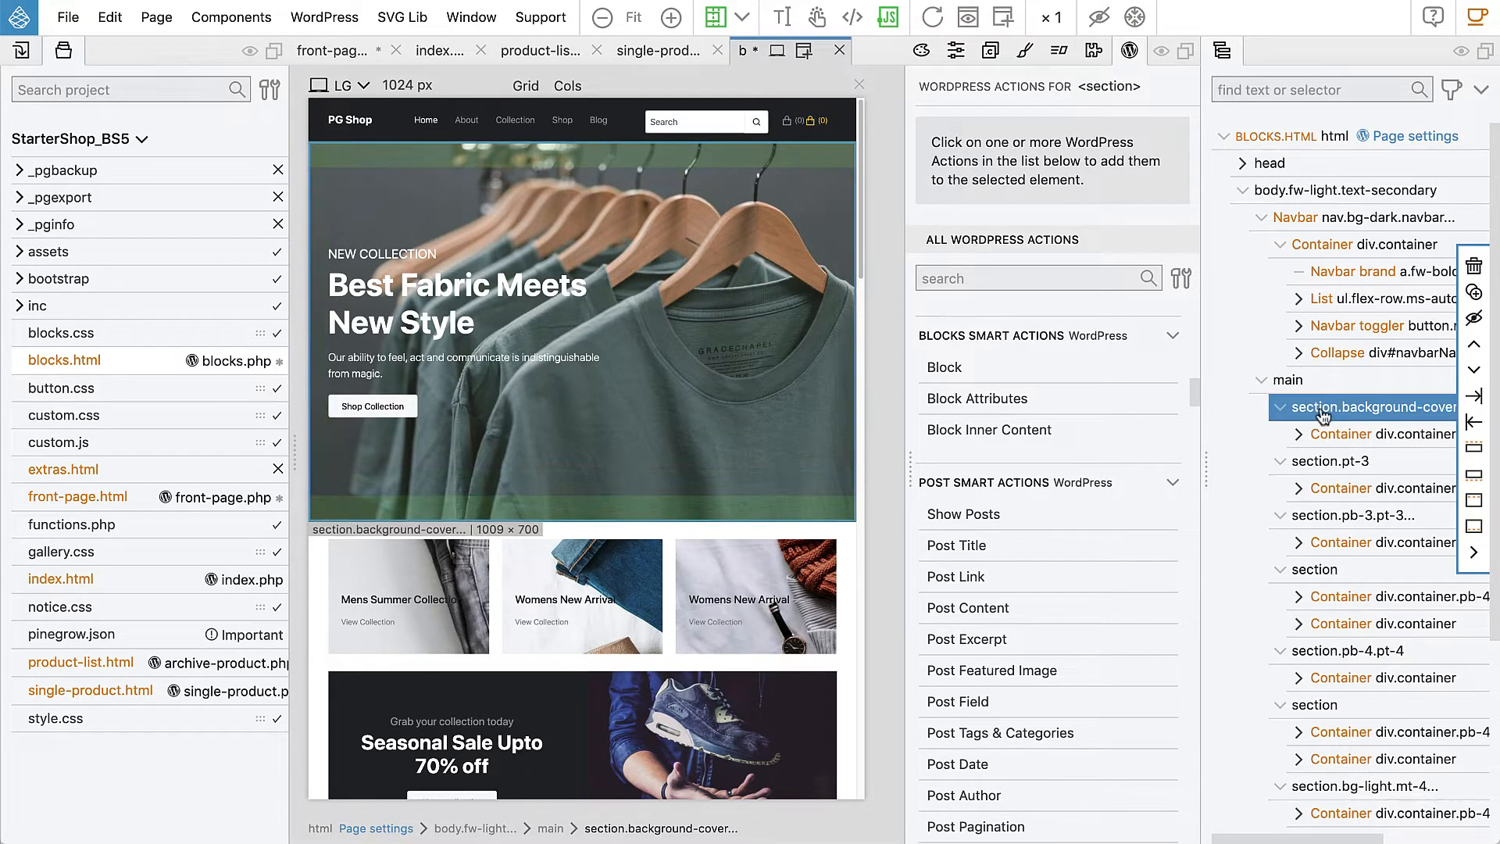
pyautogui.click(946, 369)
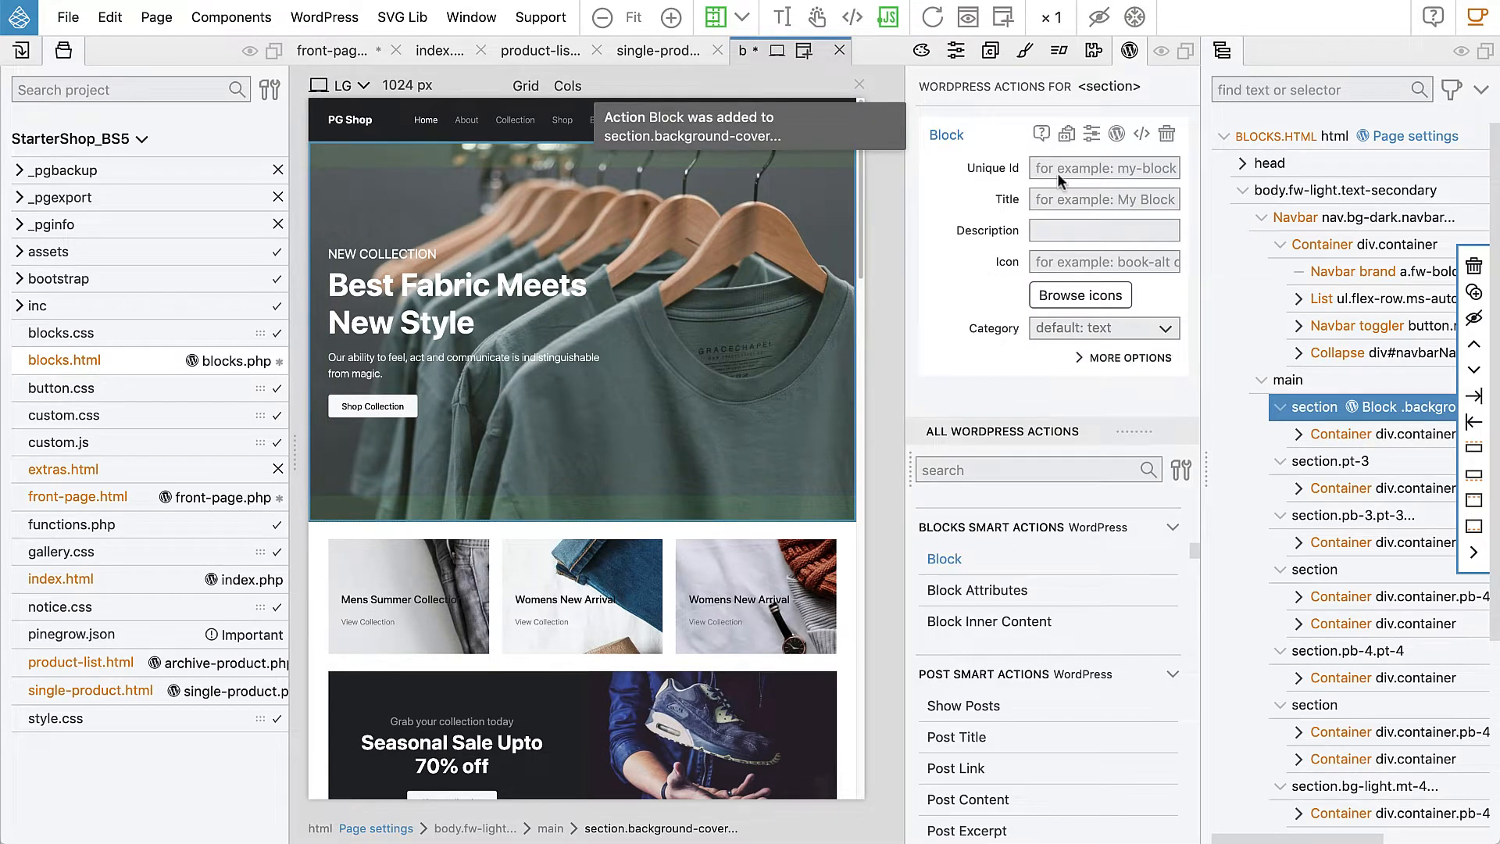
pyautogui.click(63, 53)
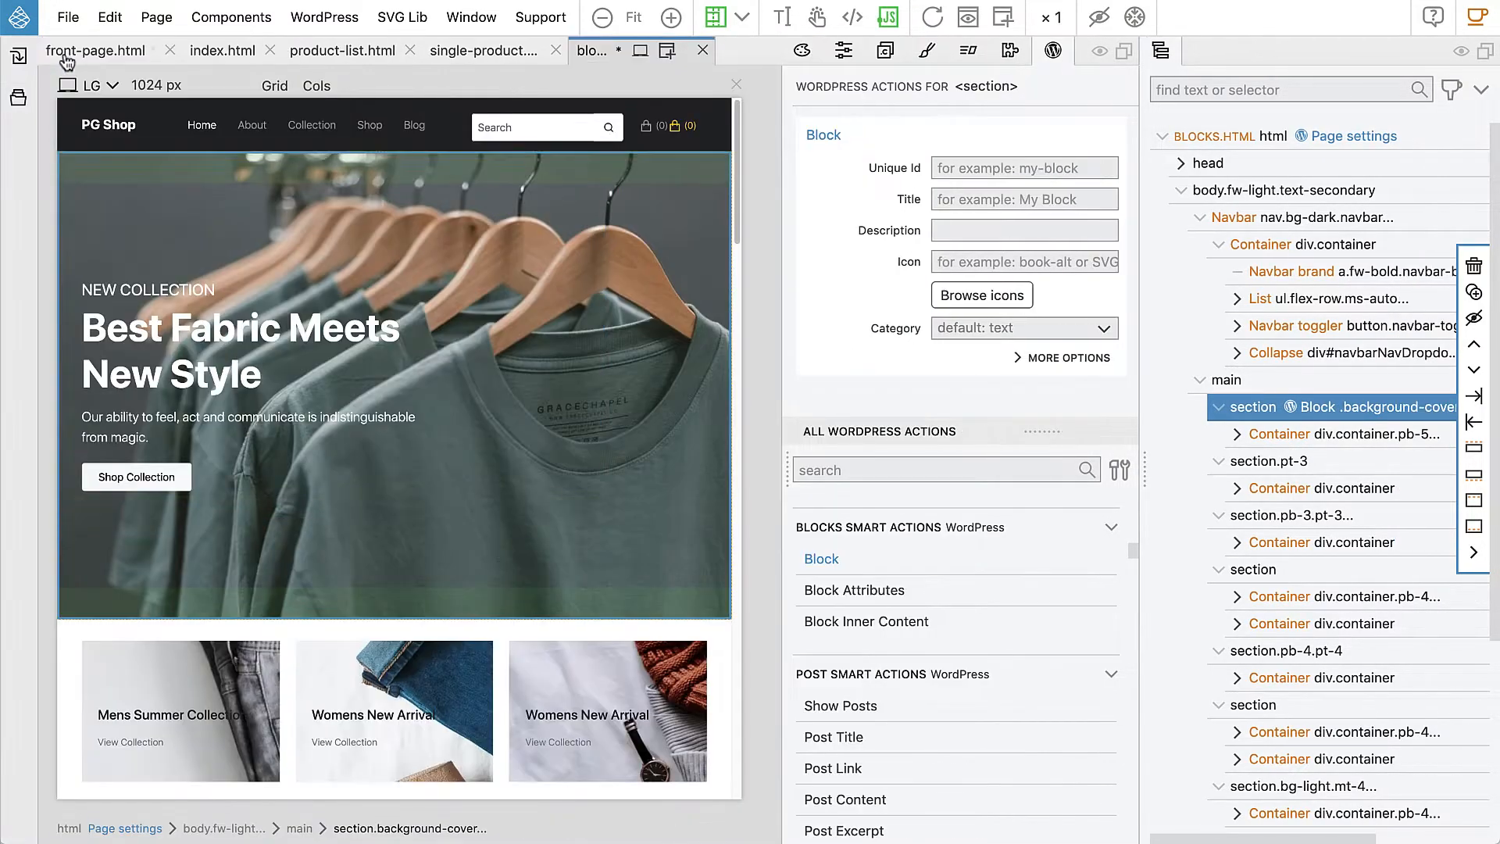
pyautogui.click(1001, 167)
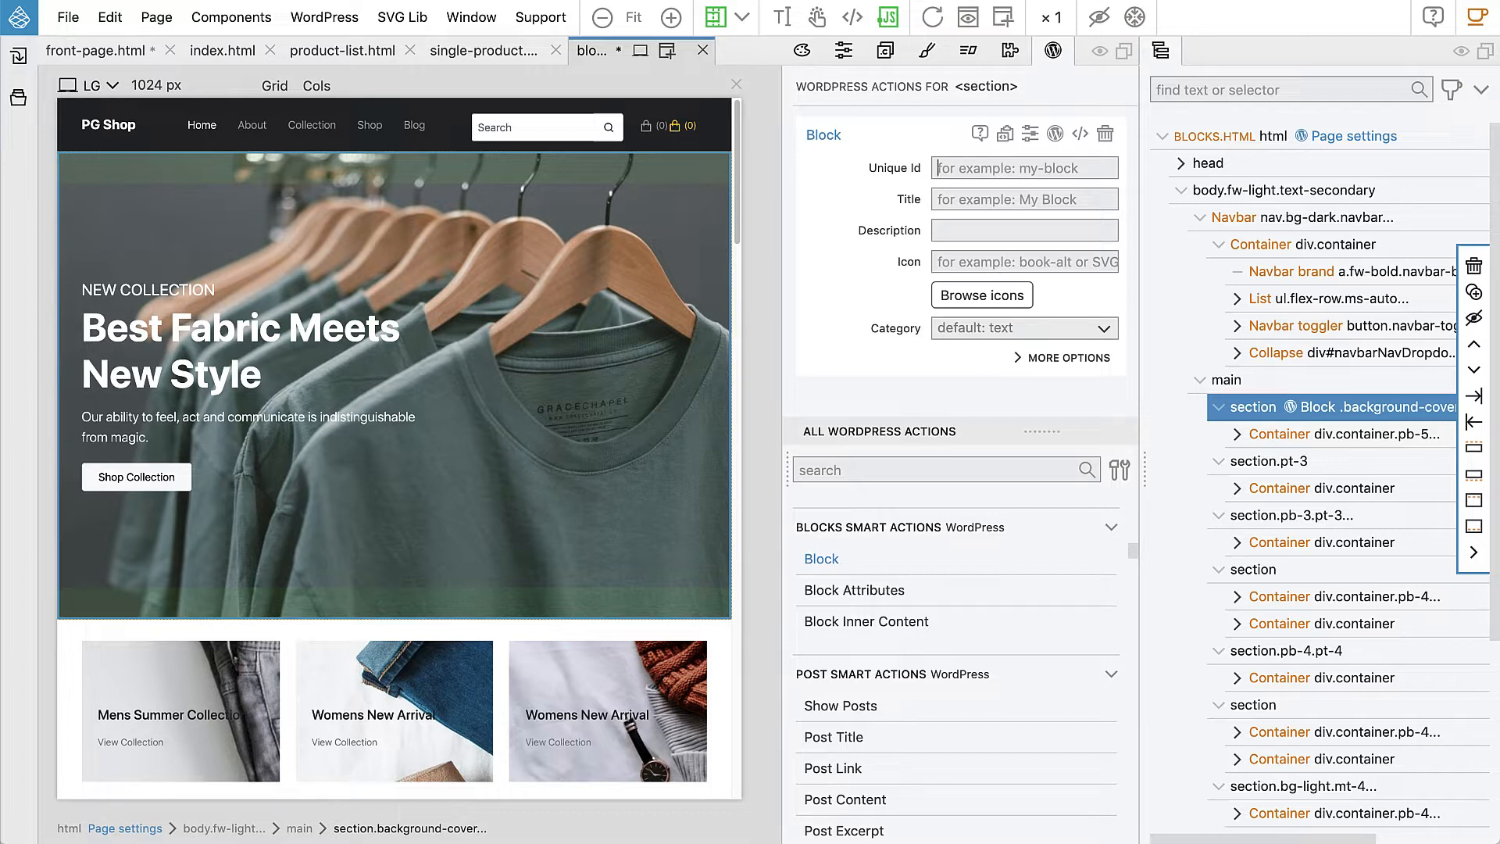
pyautogui.write('front')
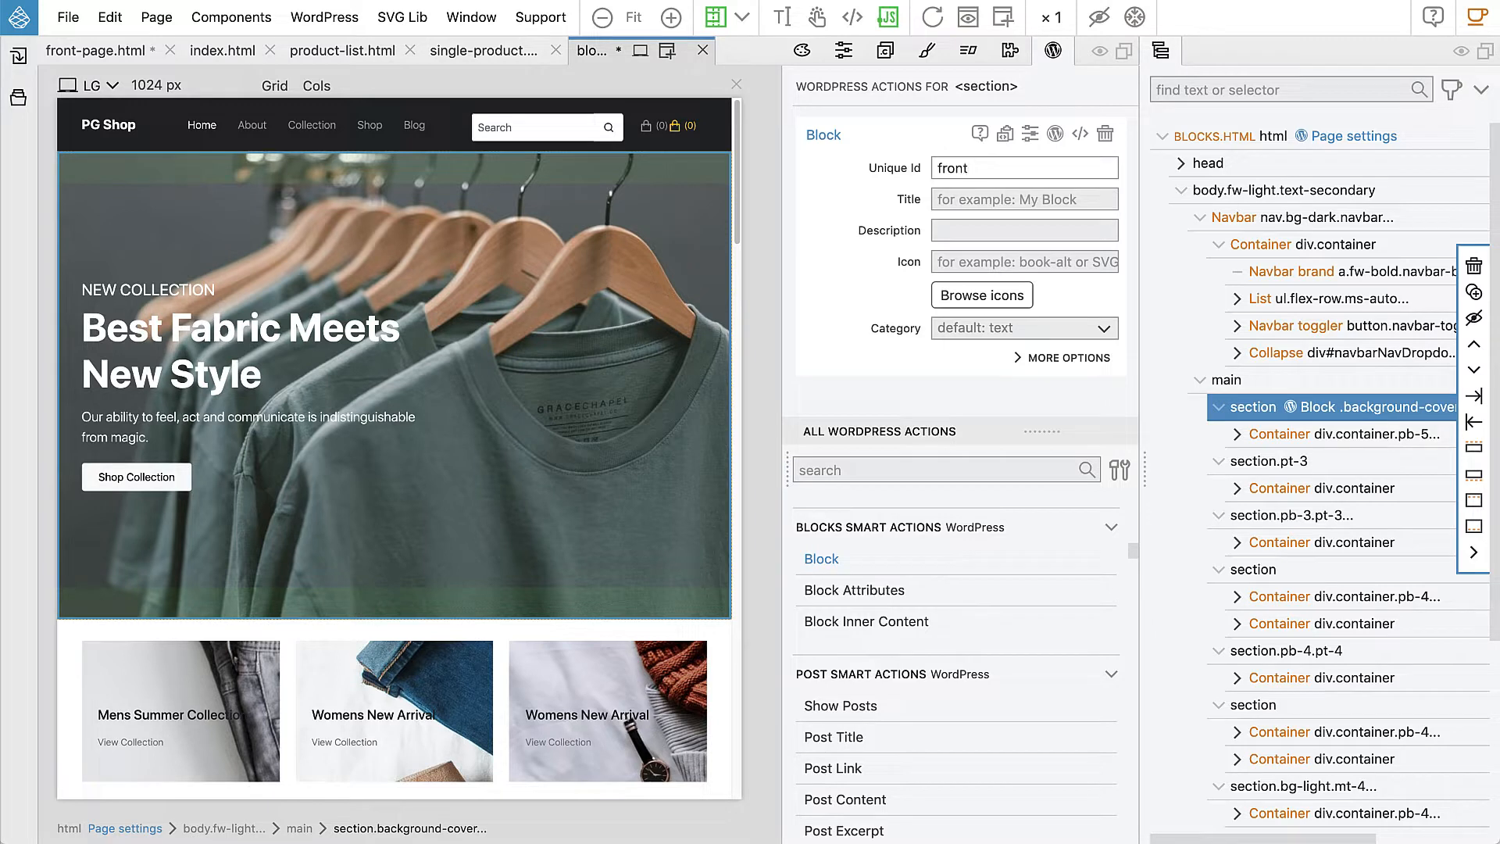
pyautogui.write('-hero')
pyautogui.moveTo(905, 167)
pyautogui.moveTo(872, 208)
pyautogui.moveTo(862, 267)
pyautogui.write('Front ')
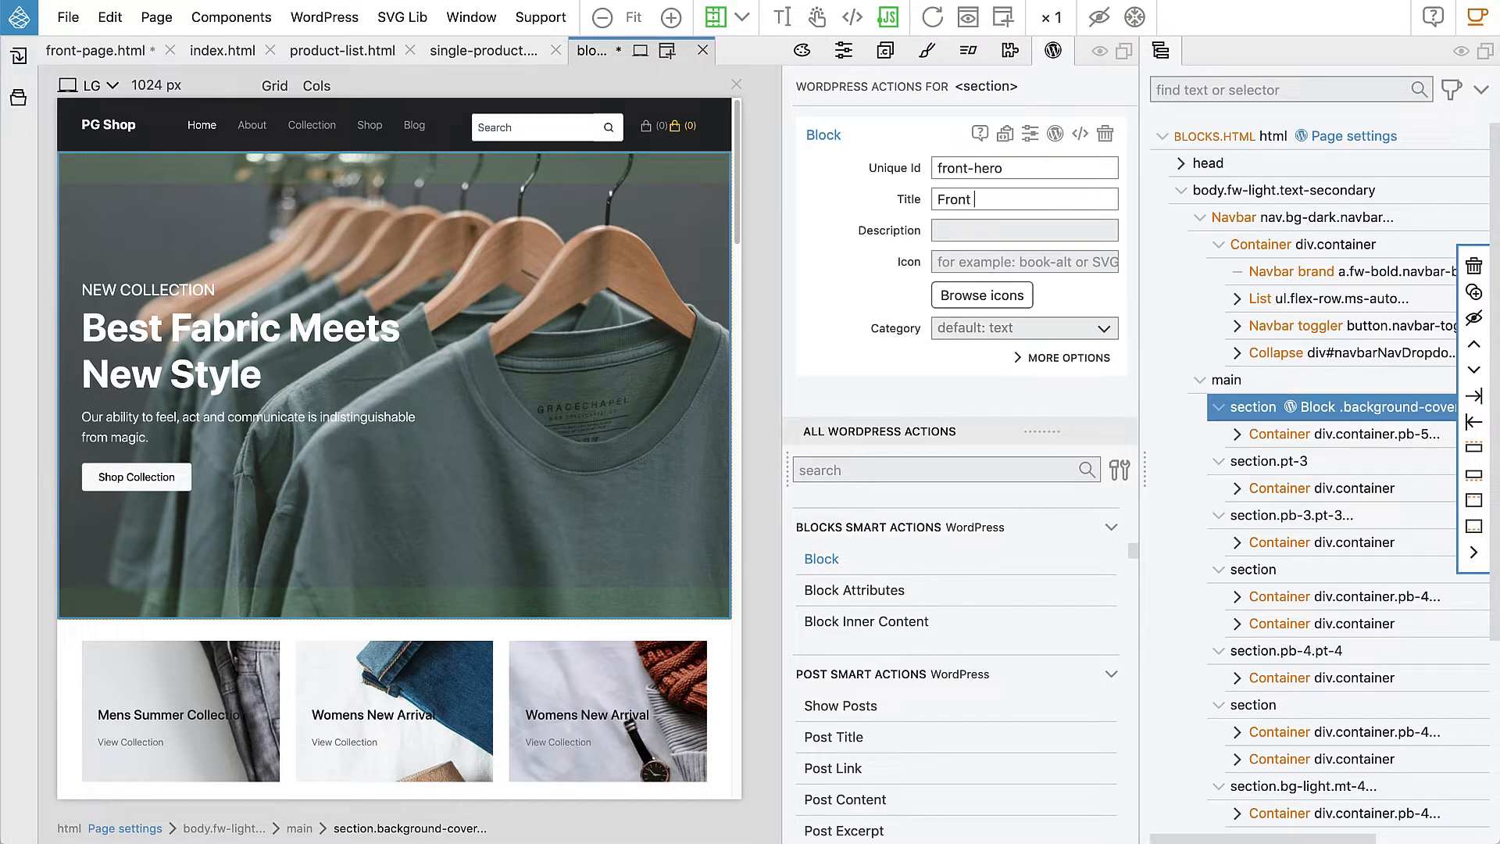
pyautogui.write('Hero')
# Step: Set the Front Hero block's category to Custom with id 'shop', then glance at its inline style
pyautogui.click(963, 336)
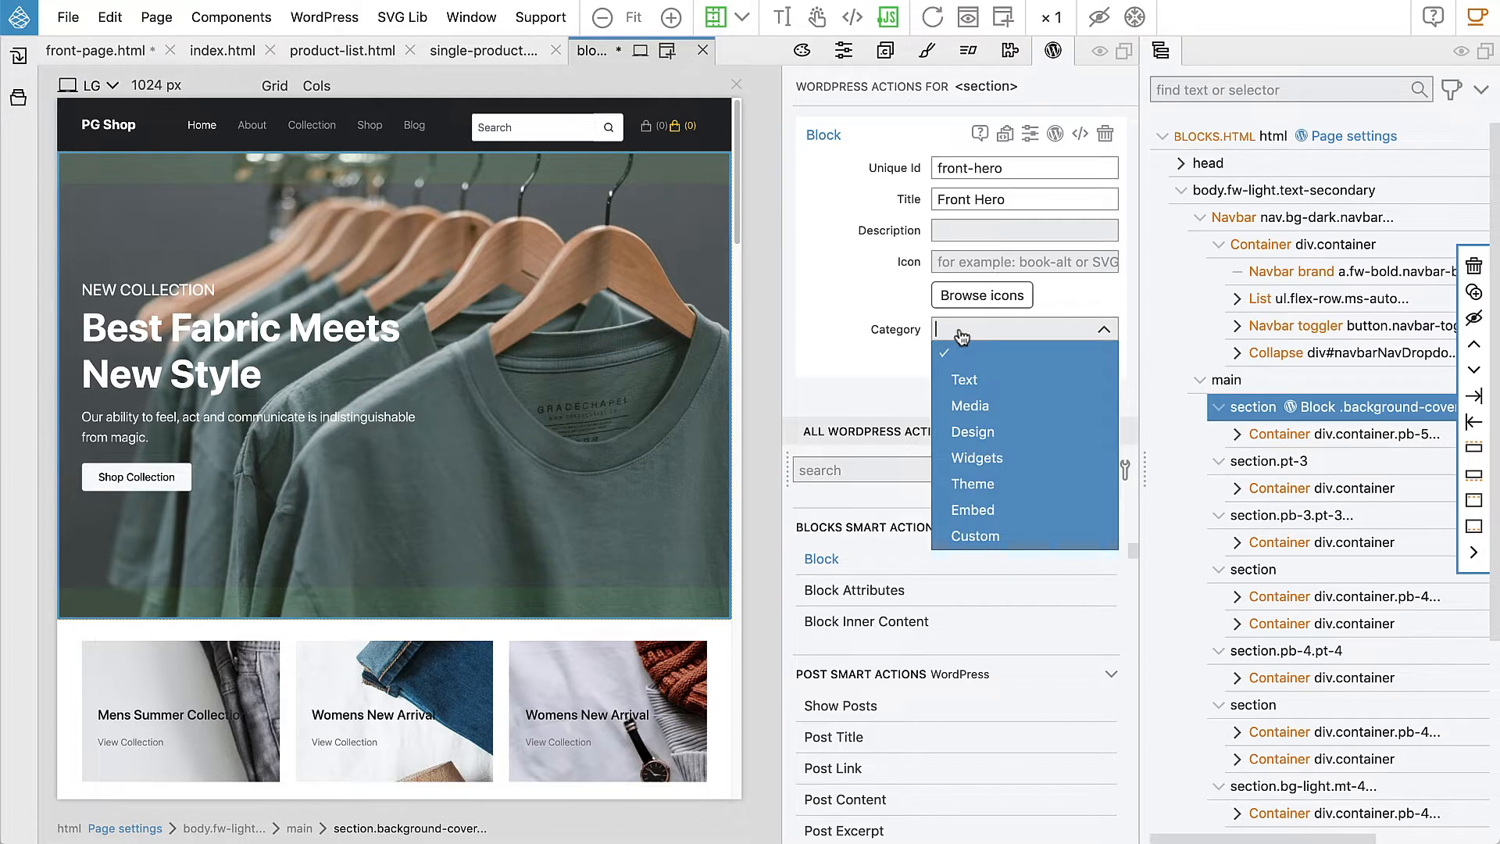
pyautogui.click(975, 536)
pyautogui.click(973, 363)
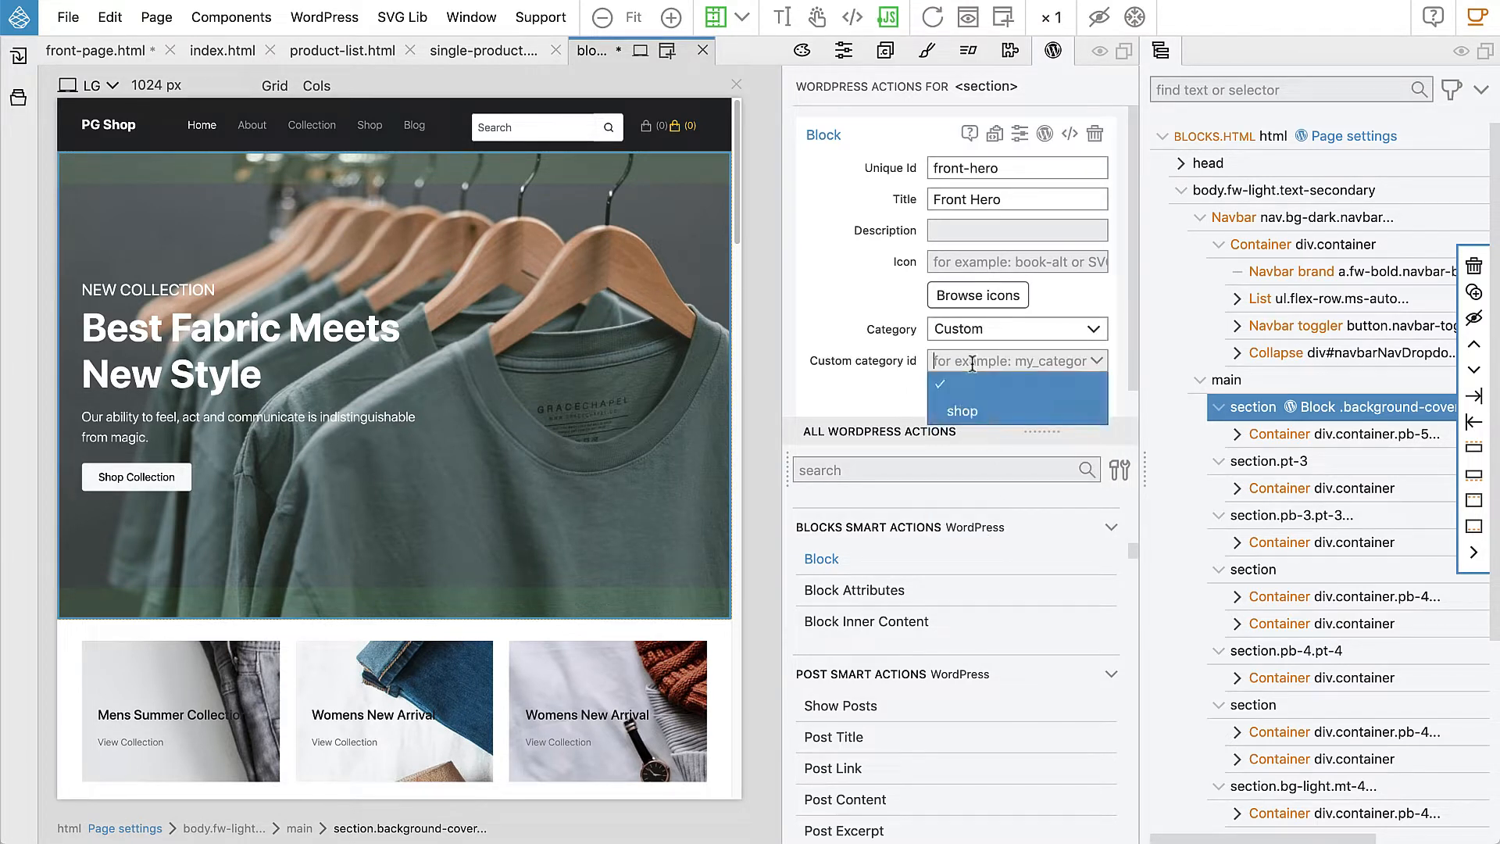
pyautogui.click(975, 409)
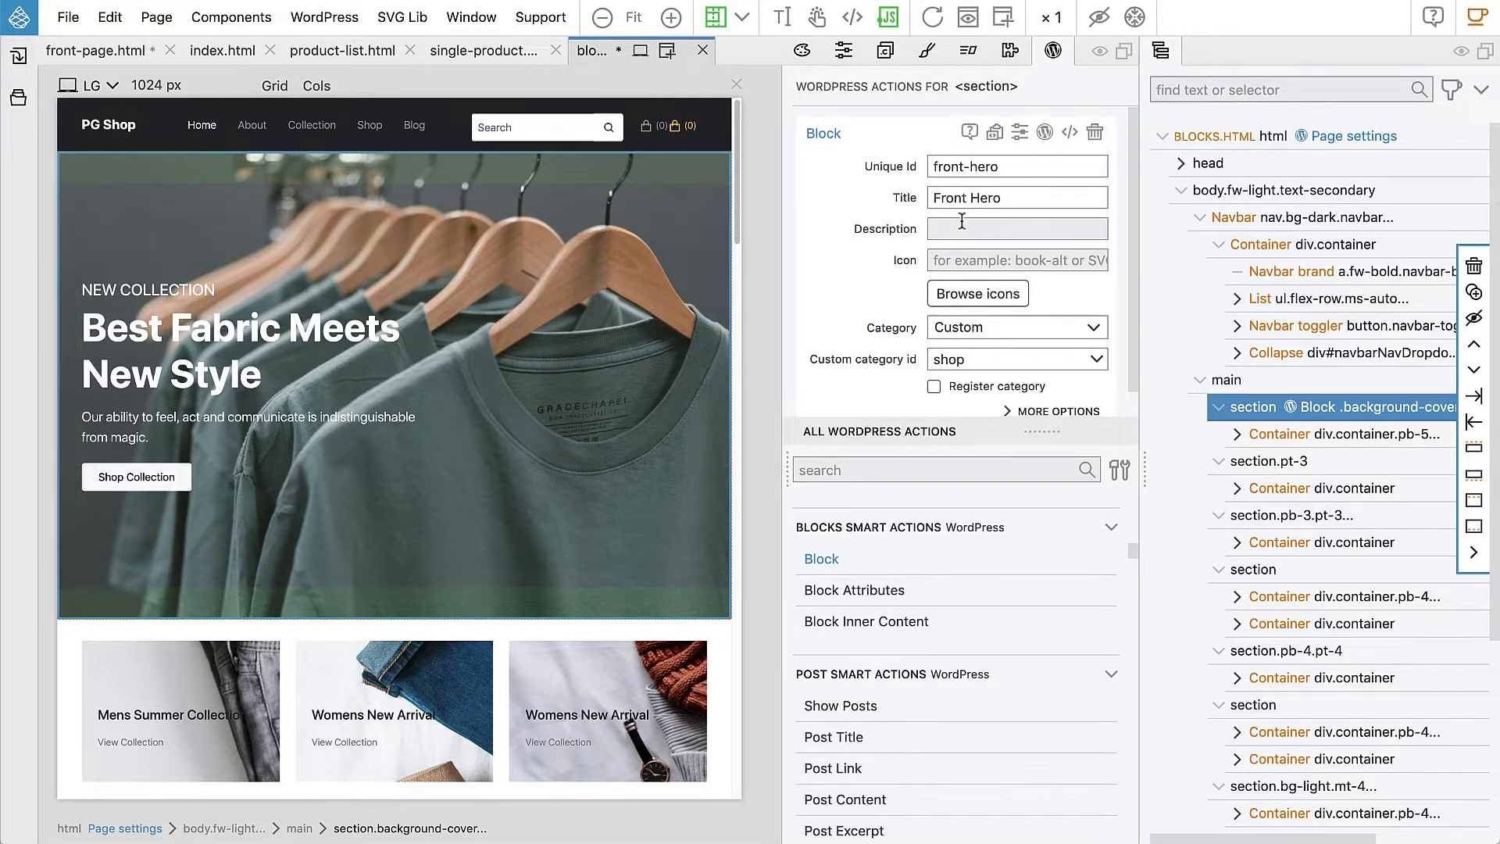
pyautogui.scroll(-1, 958, 223)
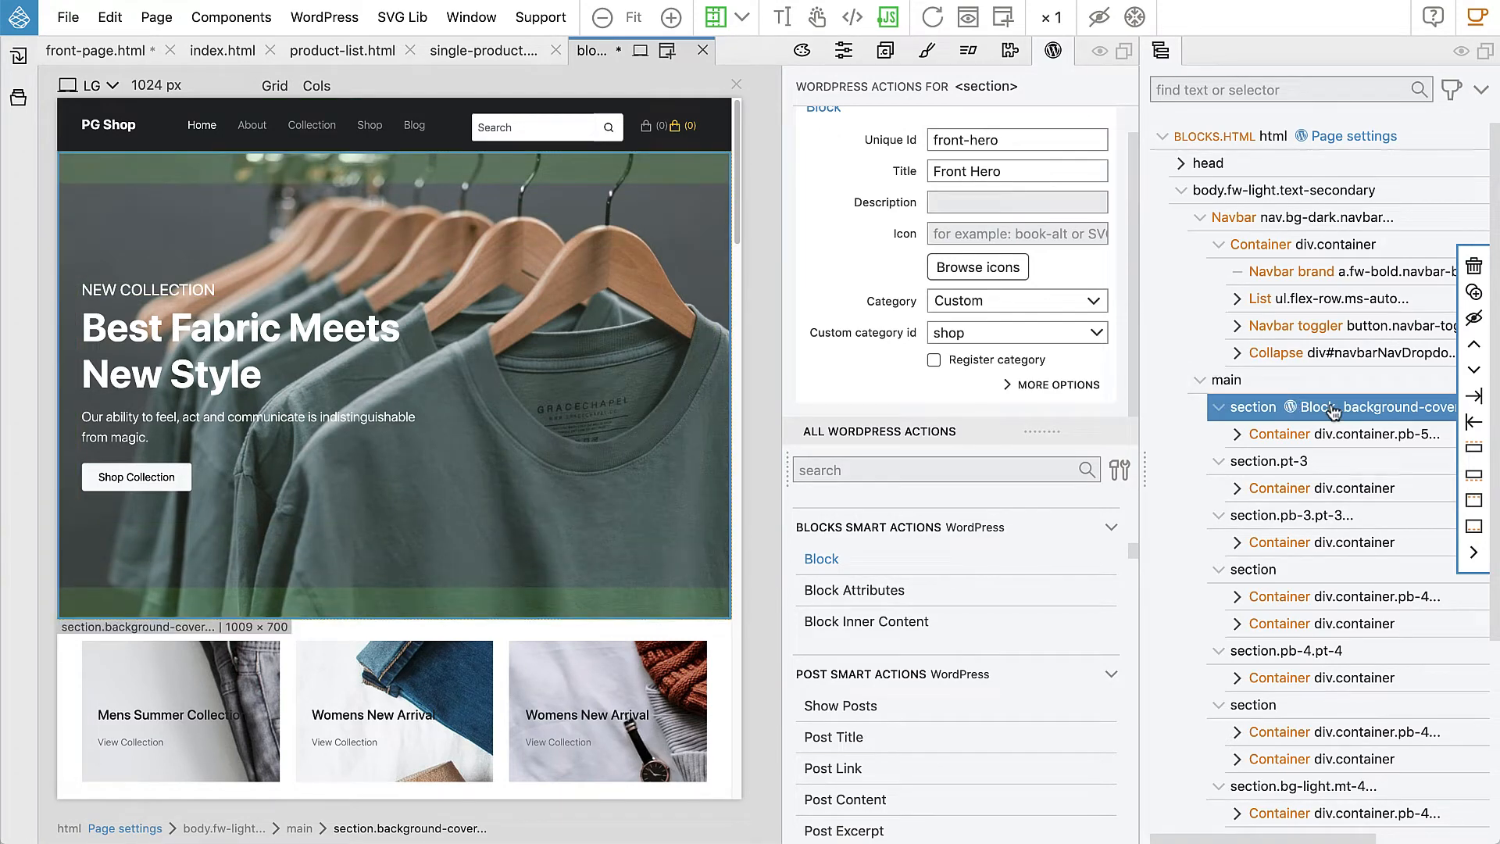
pyautogui.click(927, 53)
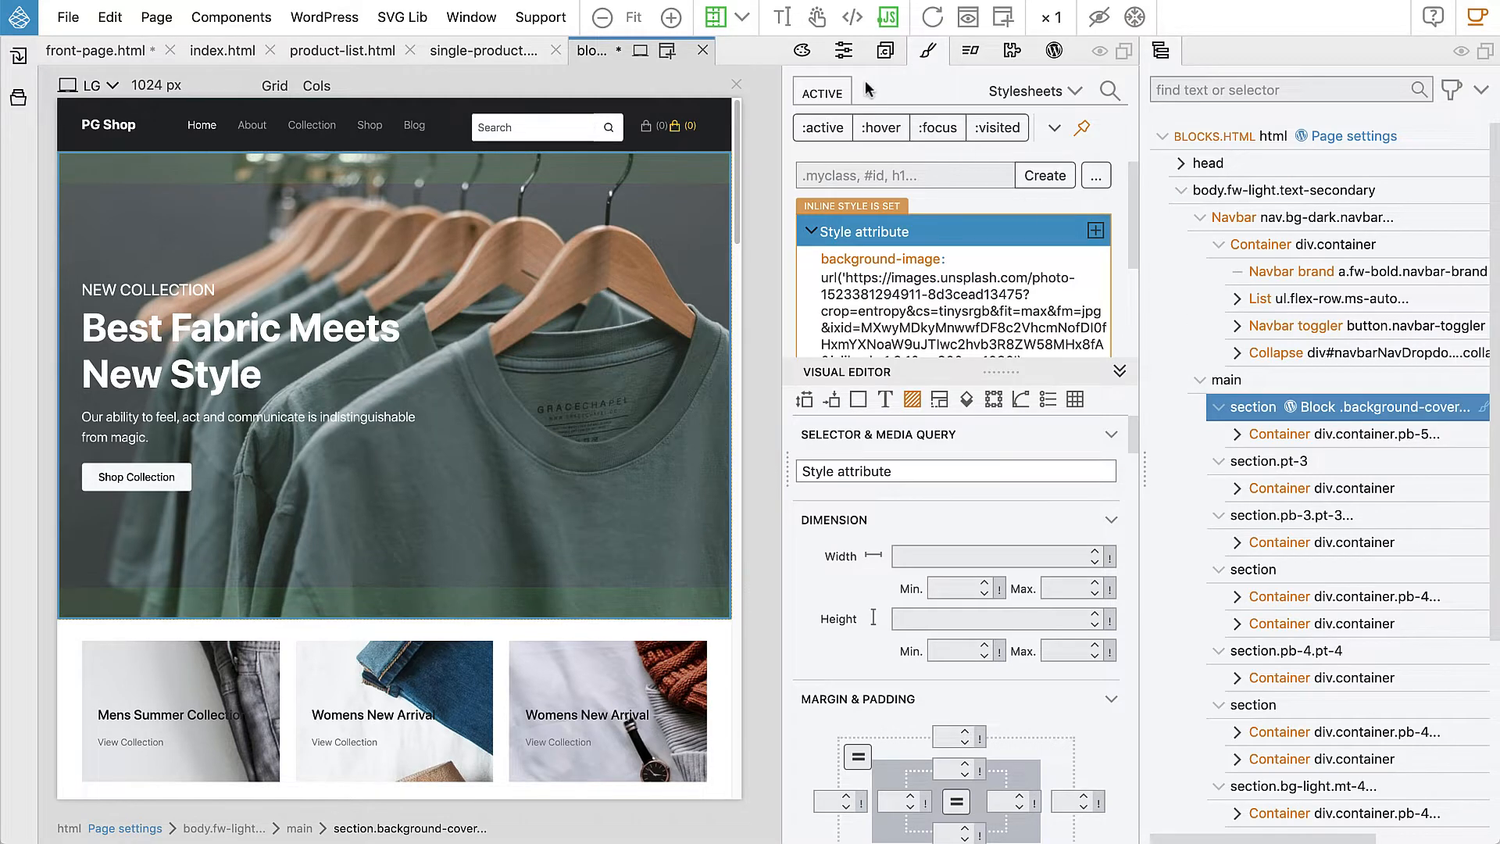
pyautogui.click(1053, 50)
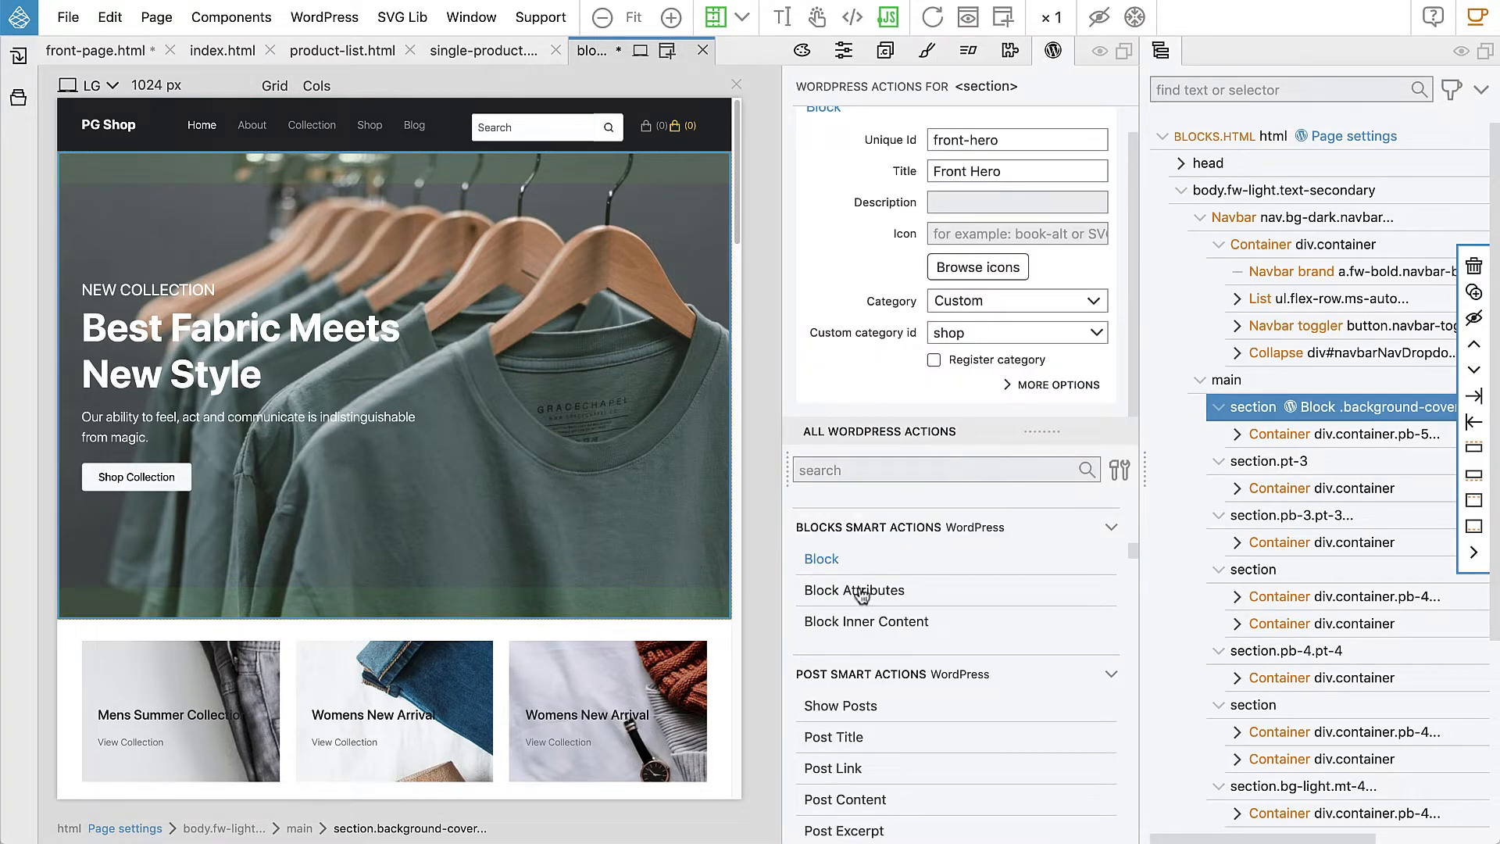
# Step: Add a 'background' attribute used as Background image, full size, titled 'Background image'
pyautogui.click(861, 593)
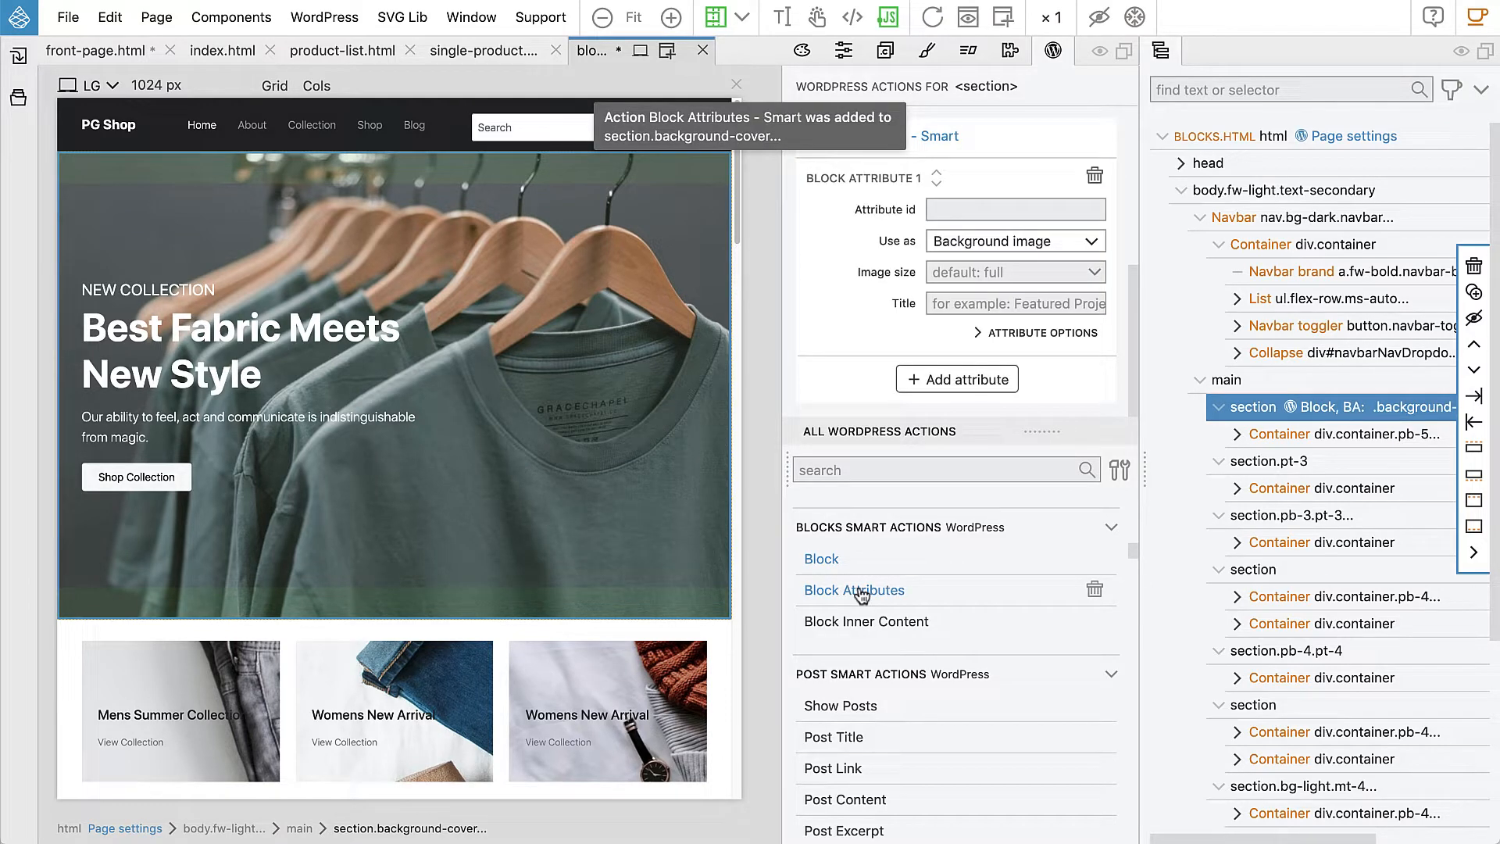
pyautogui.click(977, 207)
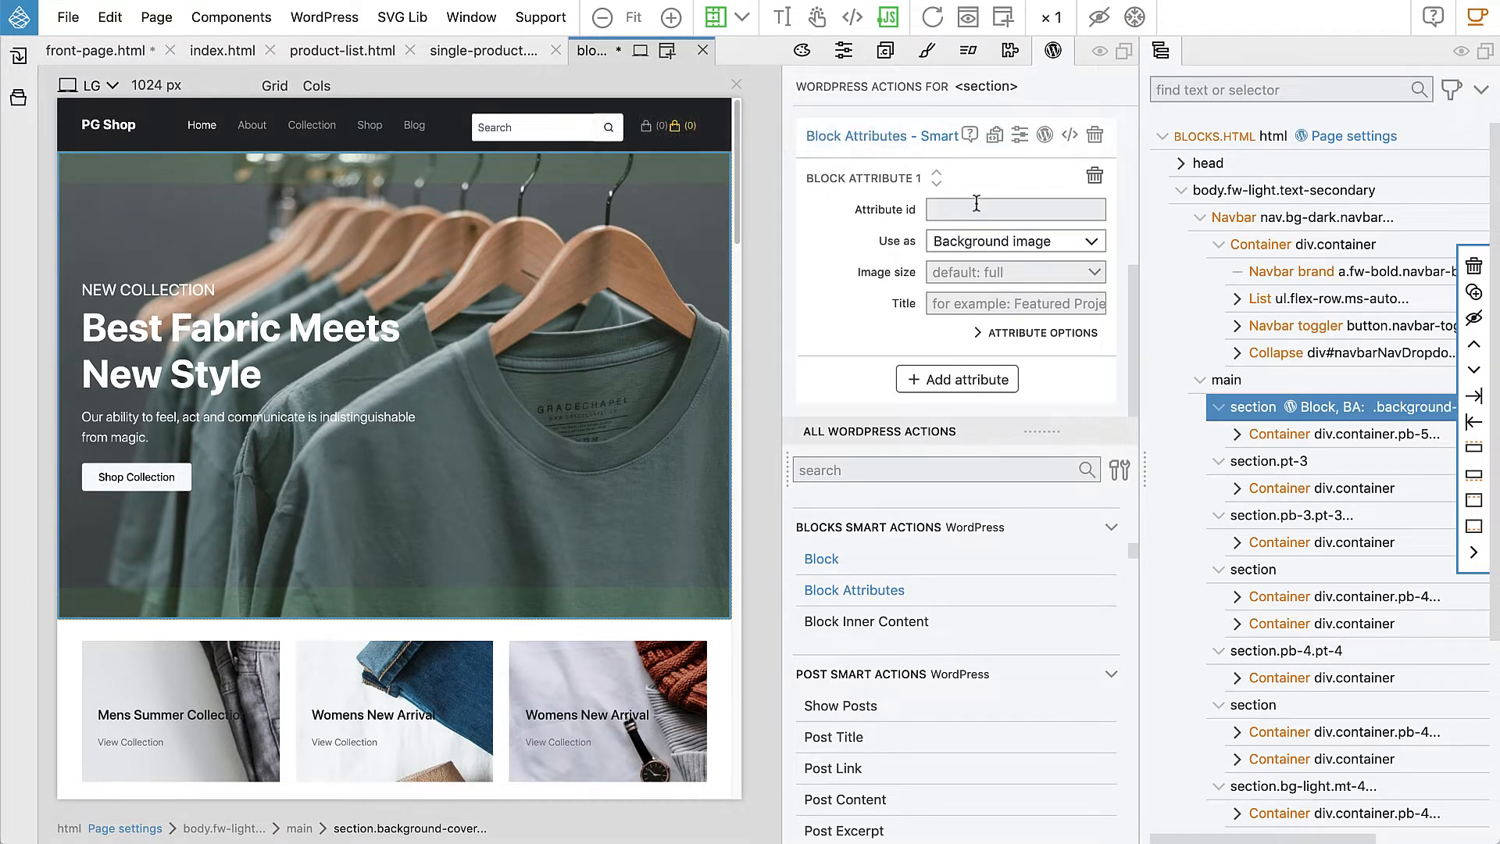
pyautogui.write('backgr')
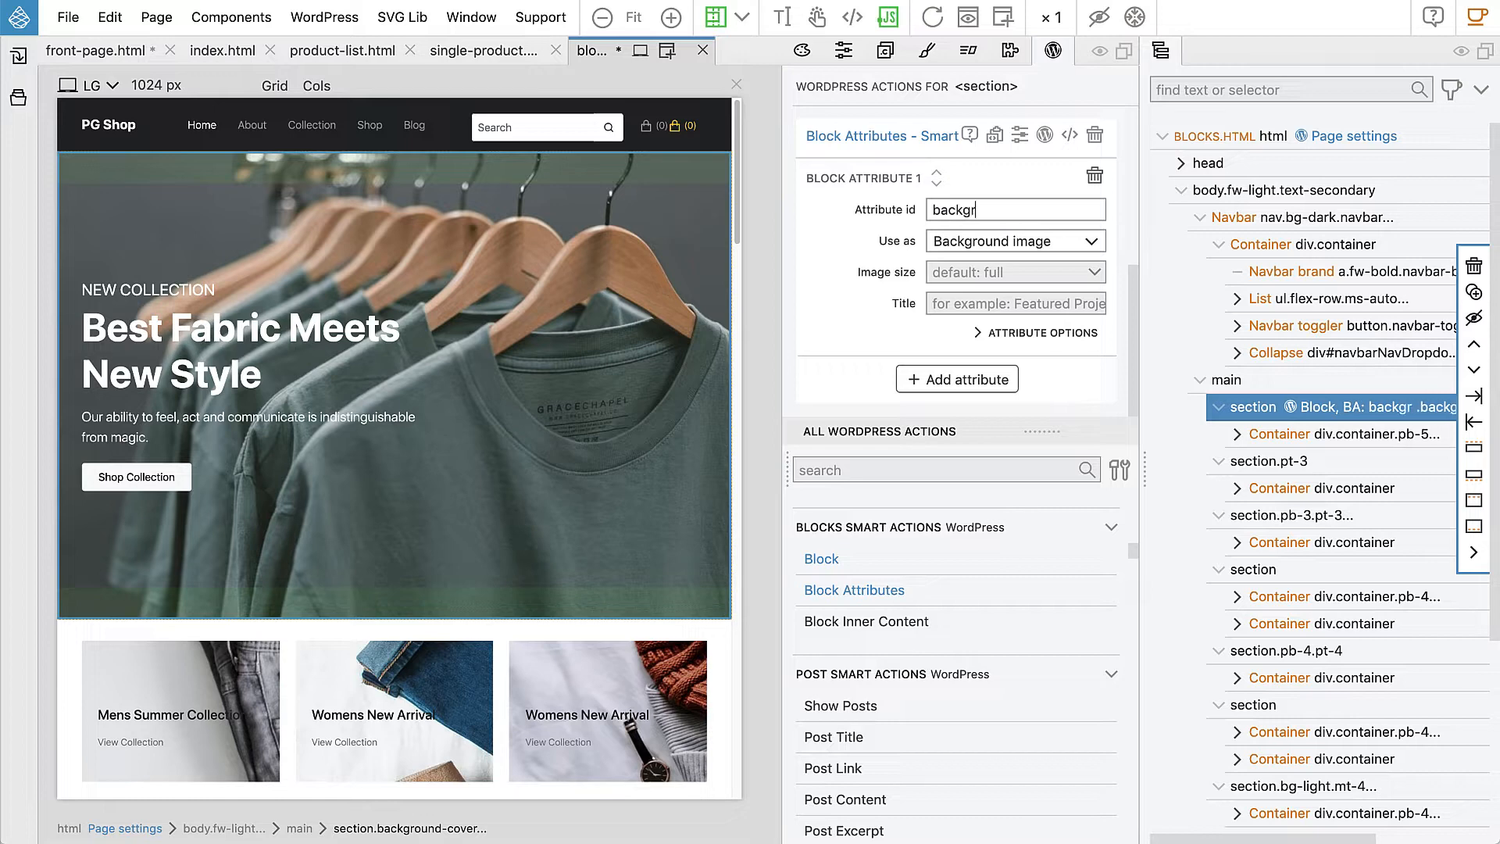
pyautogui.write('ound')
pyautogui.moveTo(886, 221)
pyautogui.click(950, 270)
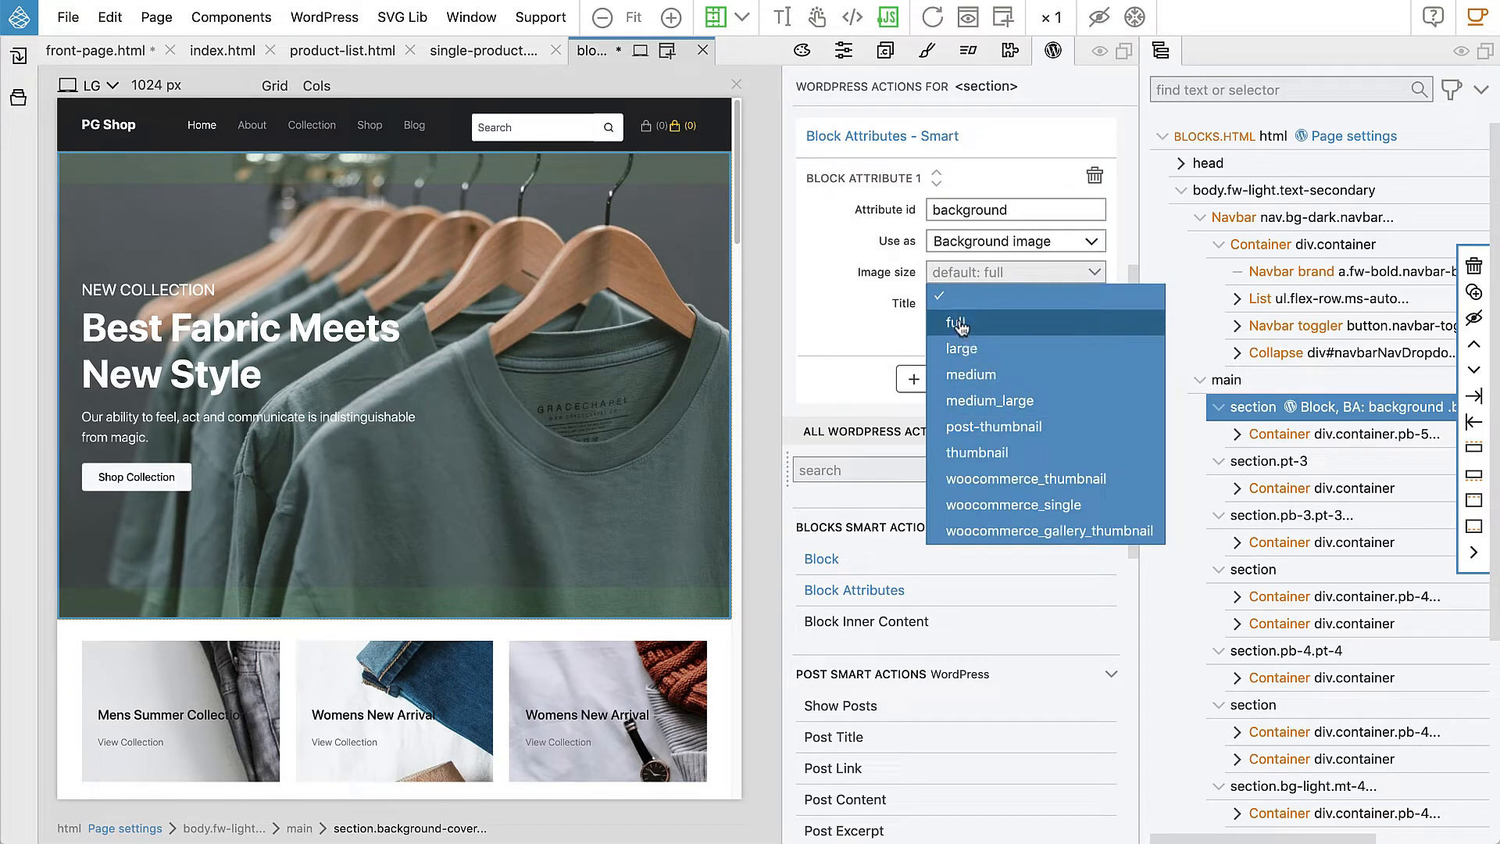
pyautogui.click(871, 303)
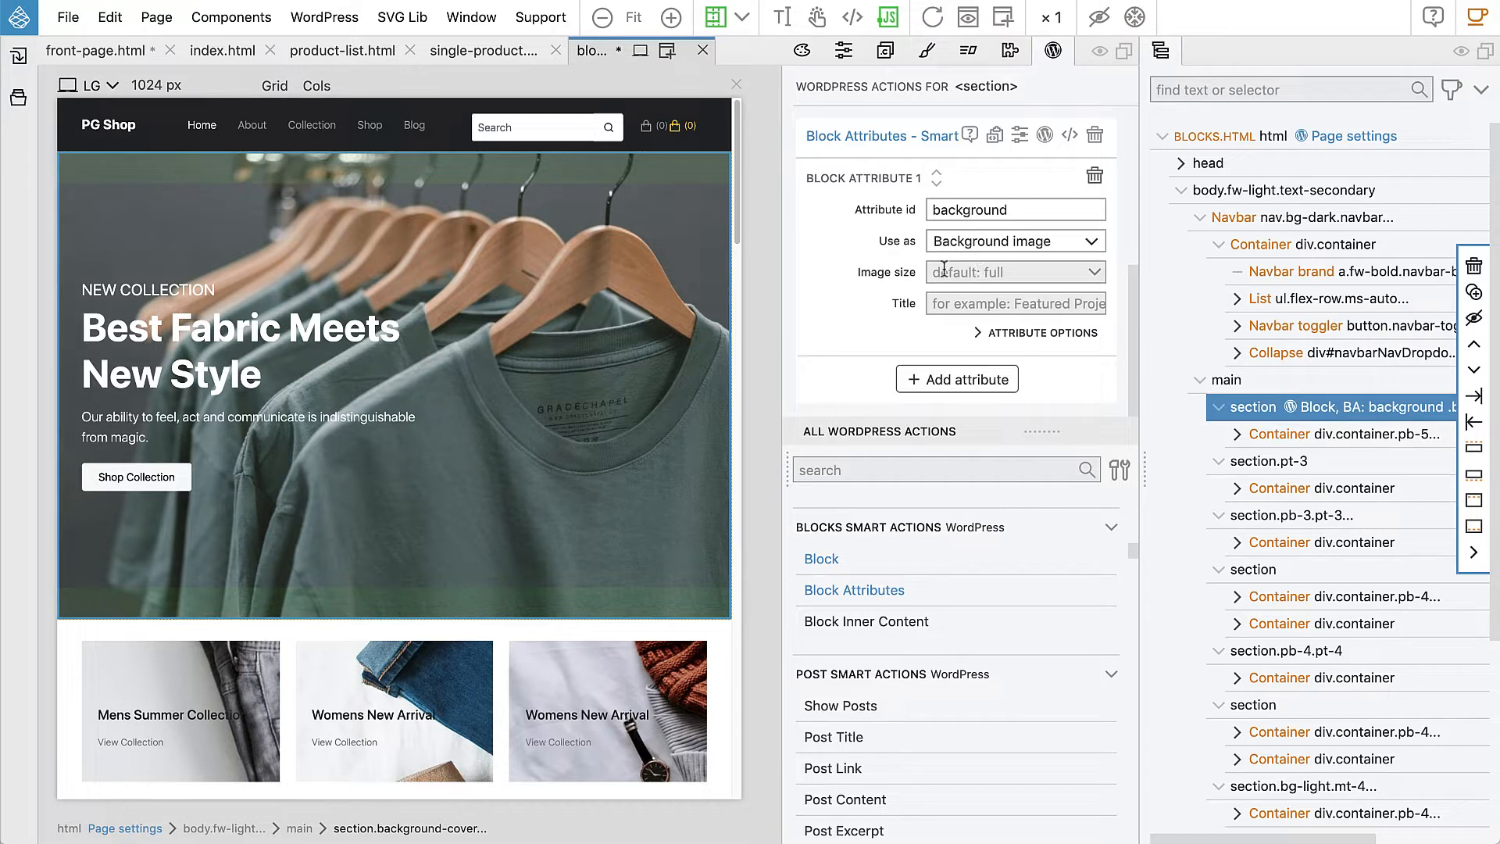
pyautogui.click(953, 304)
pyautogui.write('Background image')
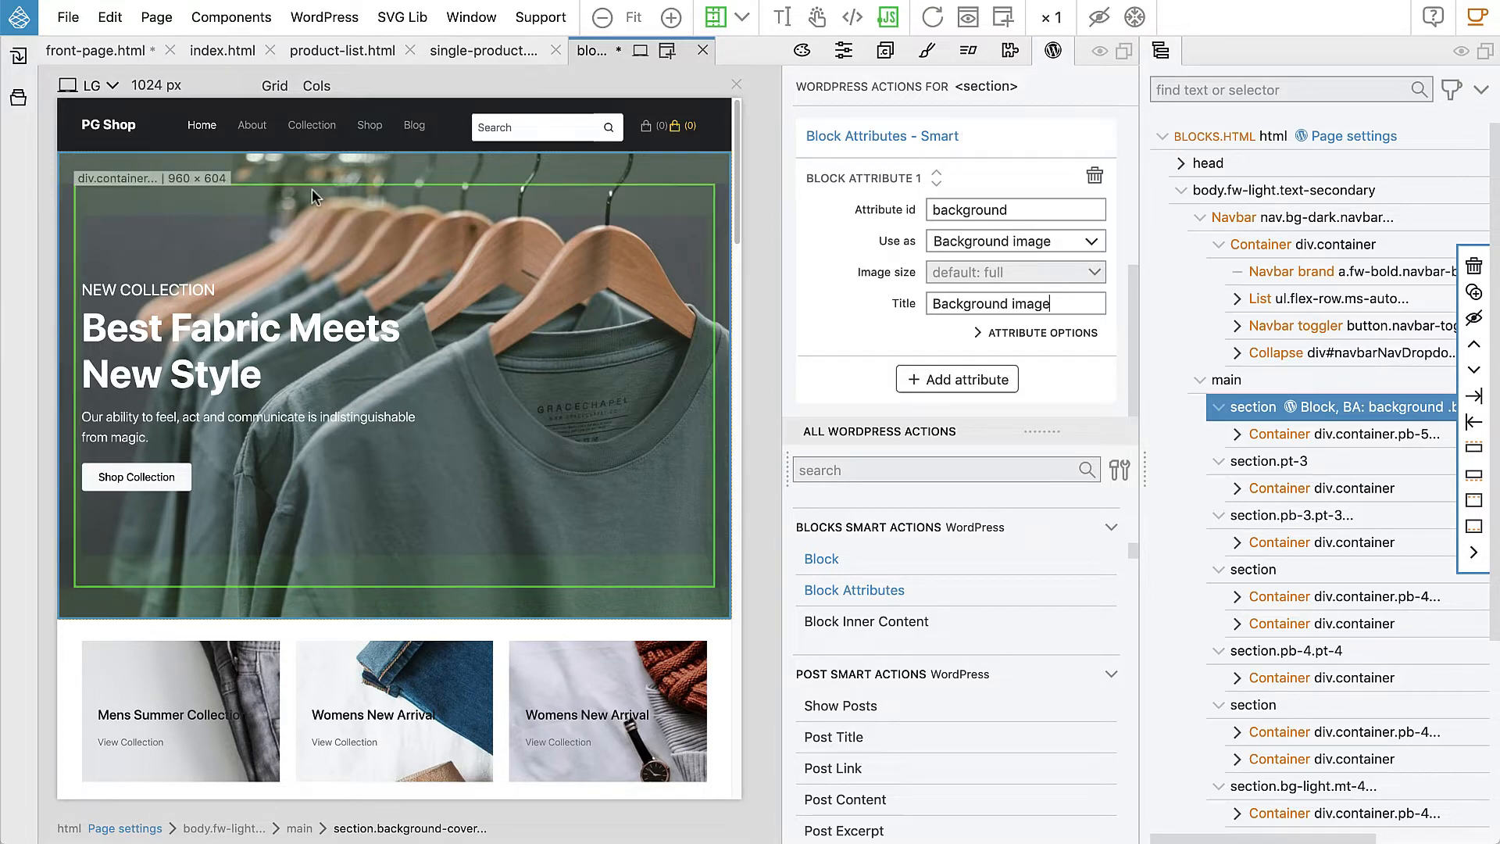
# Step: Give the NEW COLLECTION paragraph a 'sup_heading' Content attribute titled 'Upper heading'
pyautogui.click(165, 290)
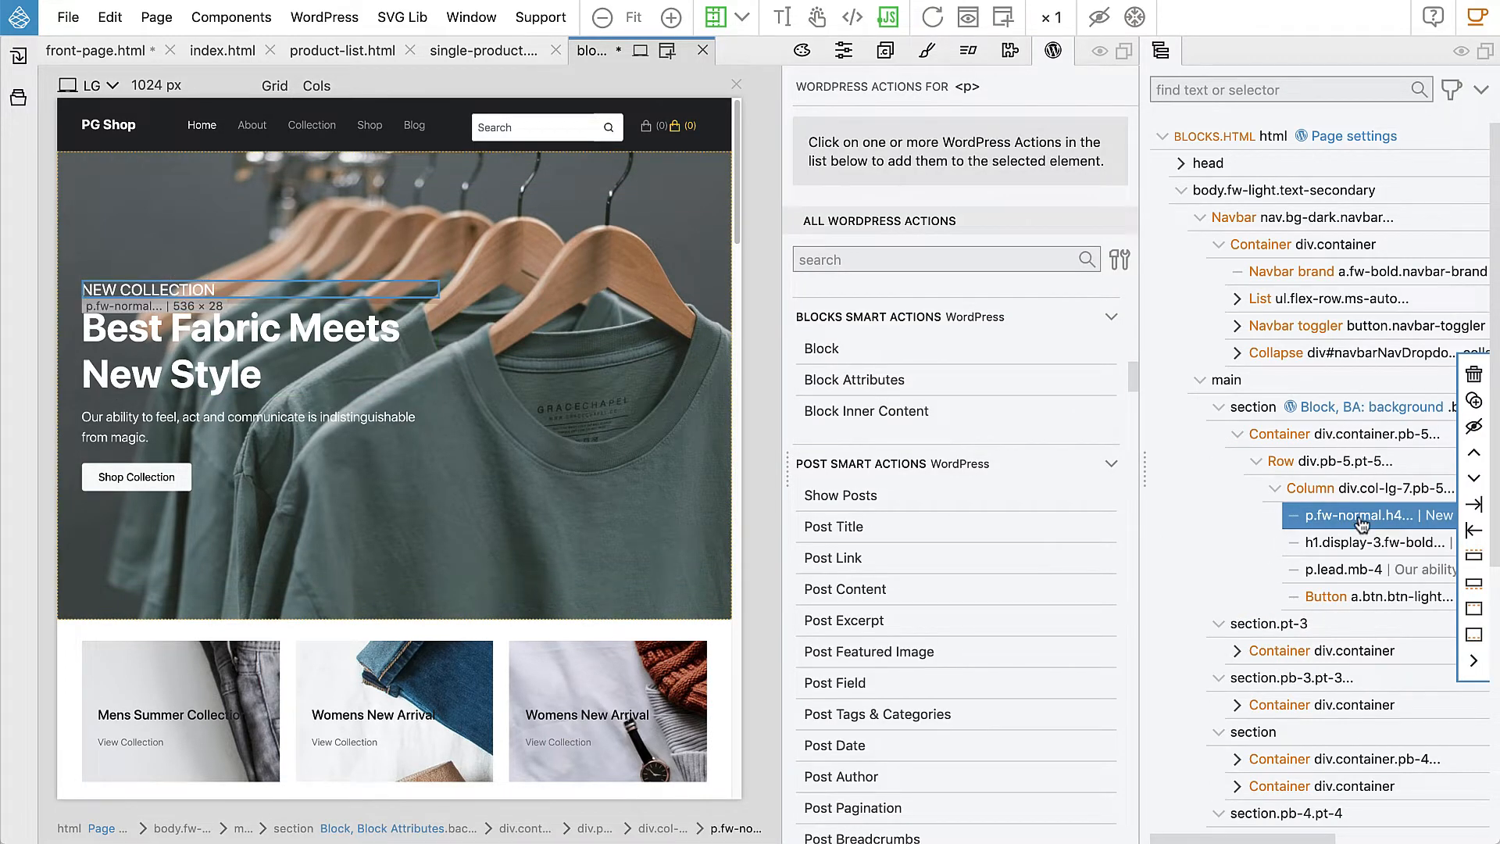
pyautogui.click(847, 380)
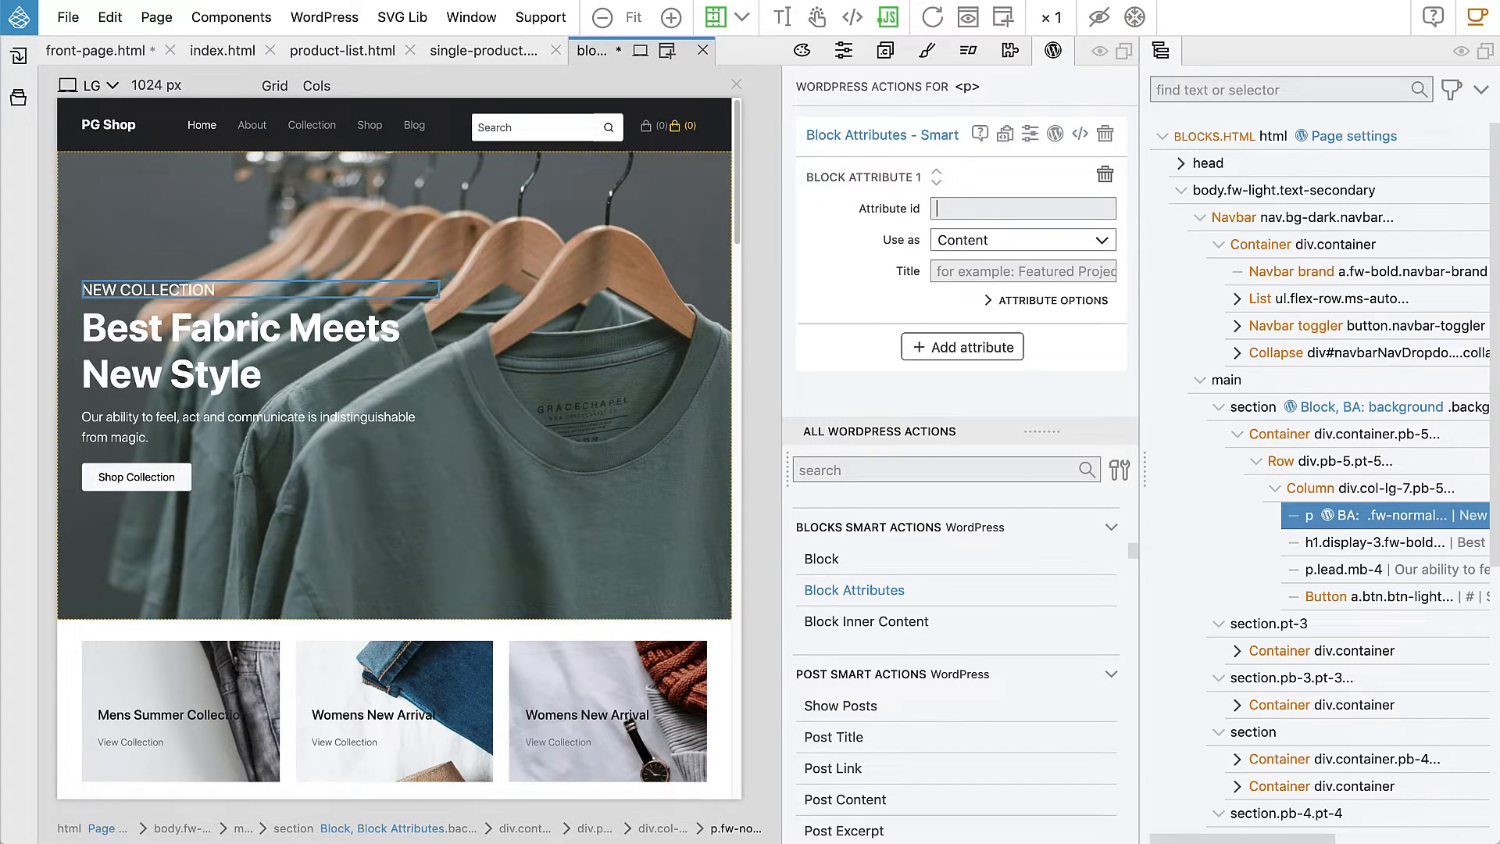
pyautogui.write('sup')
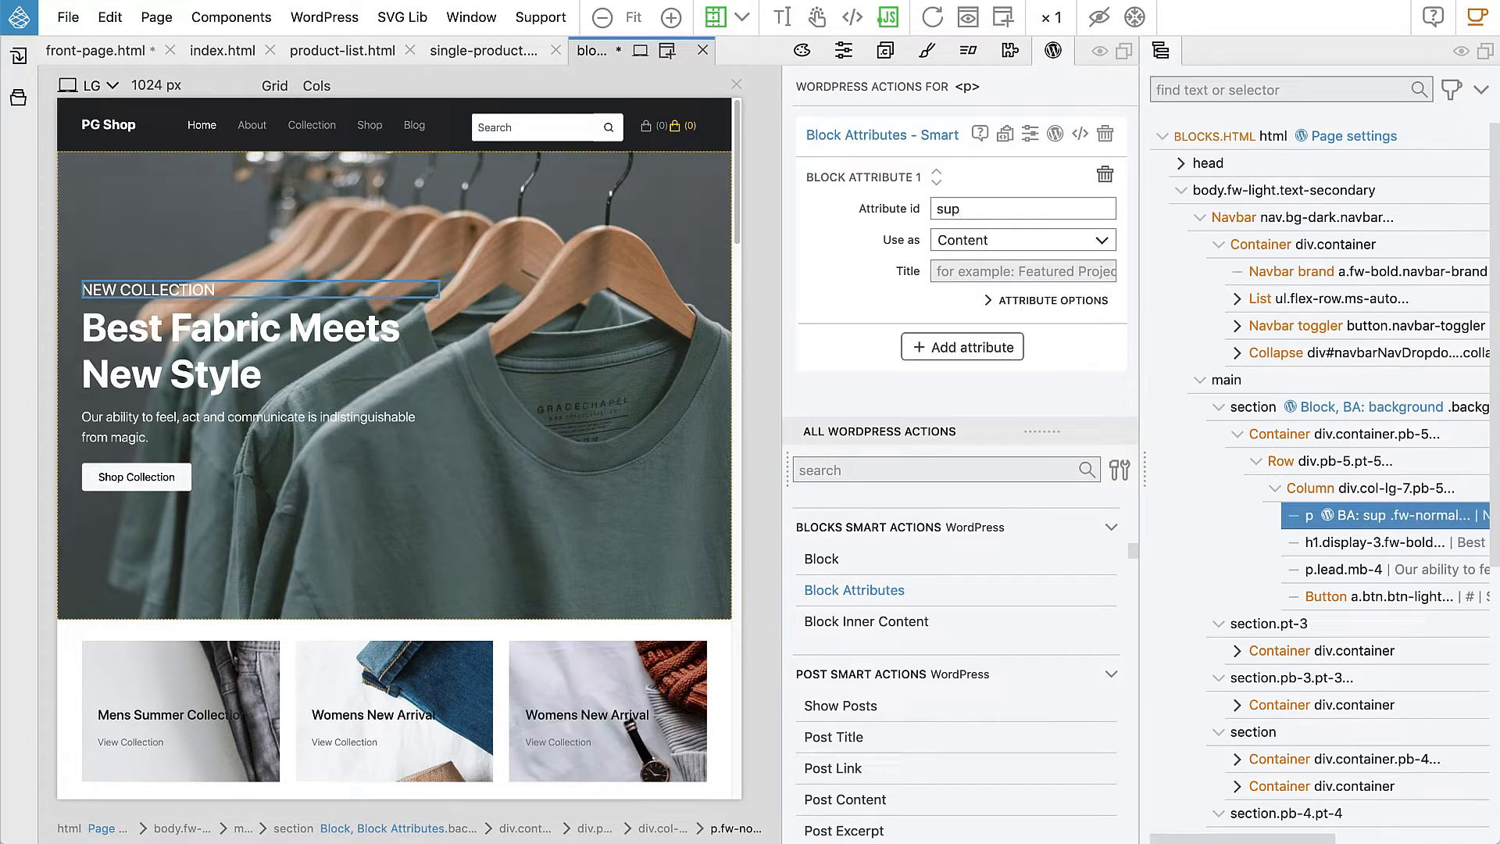
pyautogui.write('_heading')
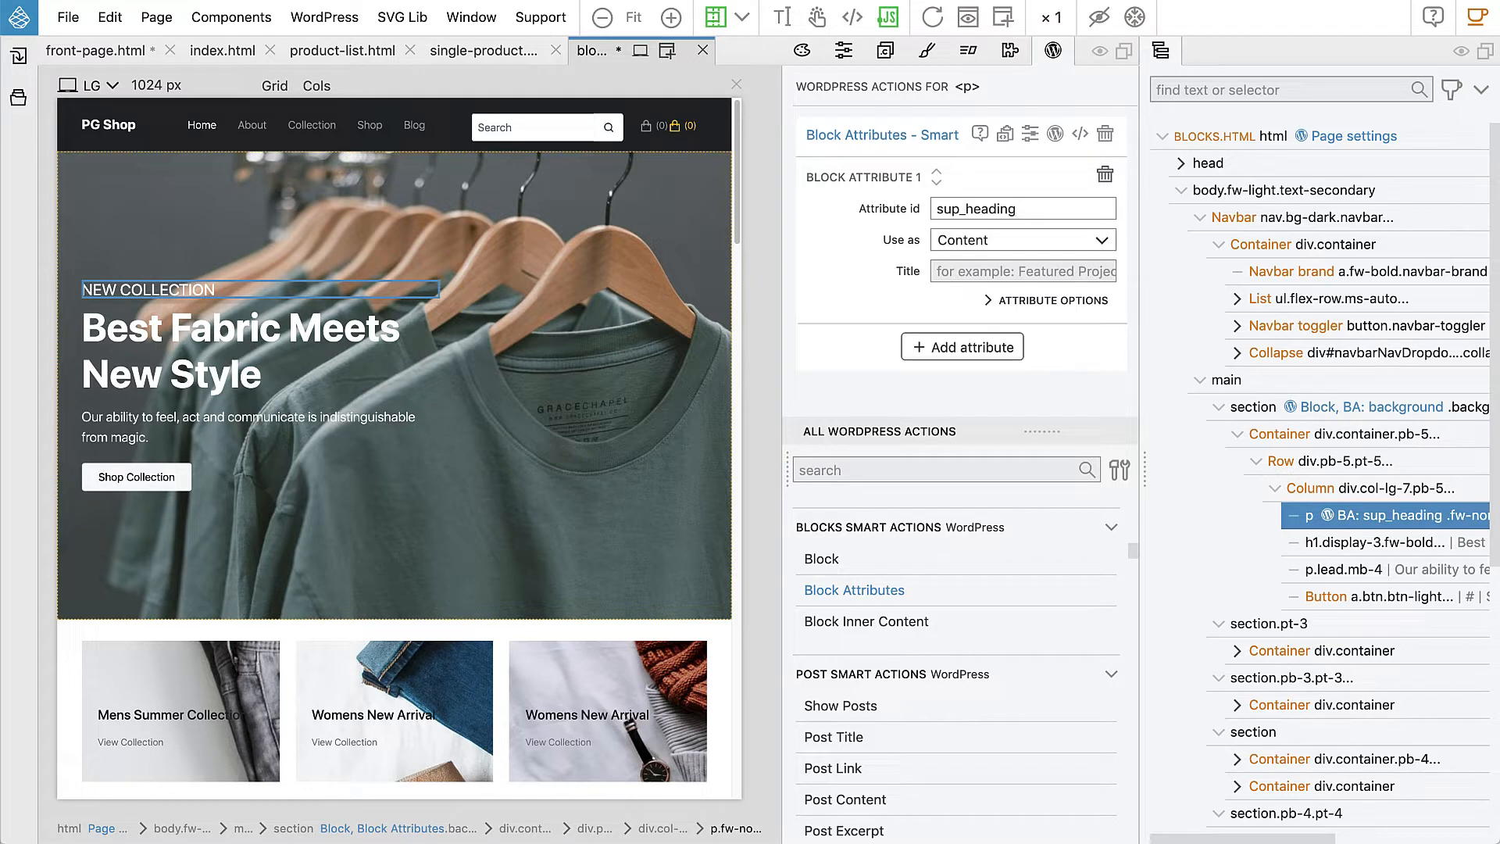
pyautogui.click(977, 271)
pyautogui.write('S')
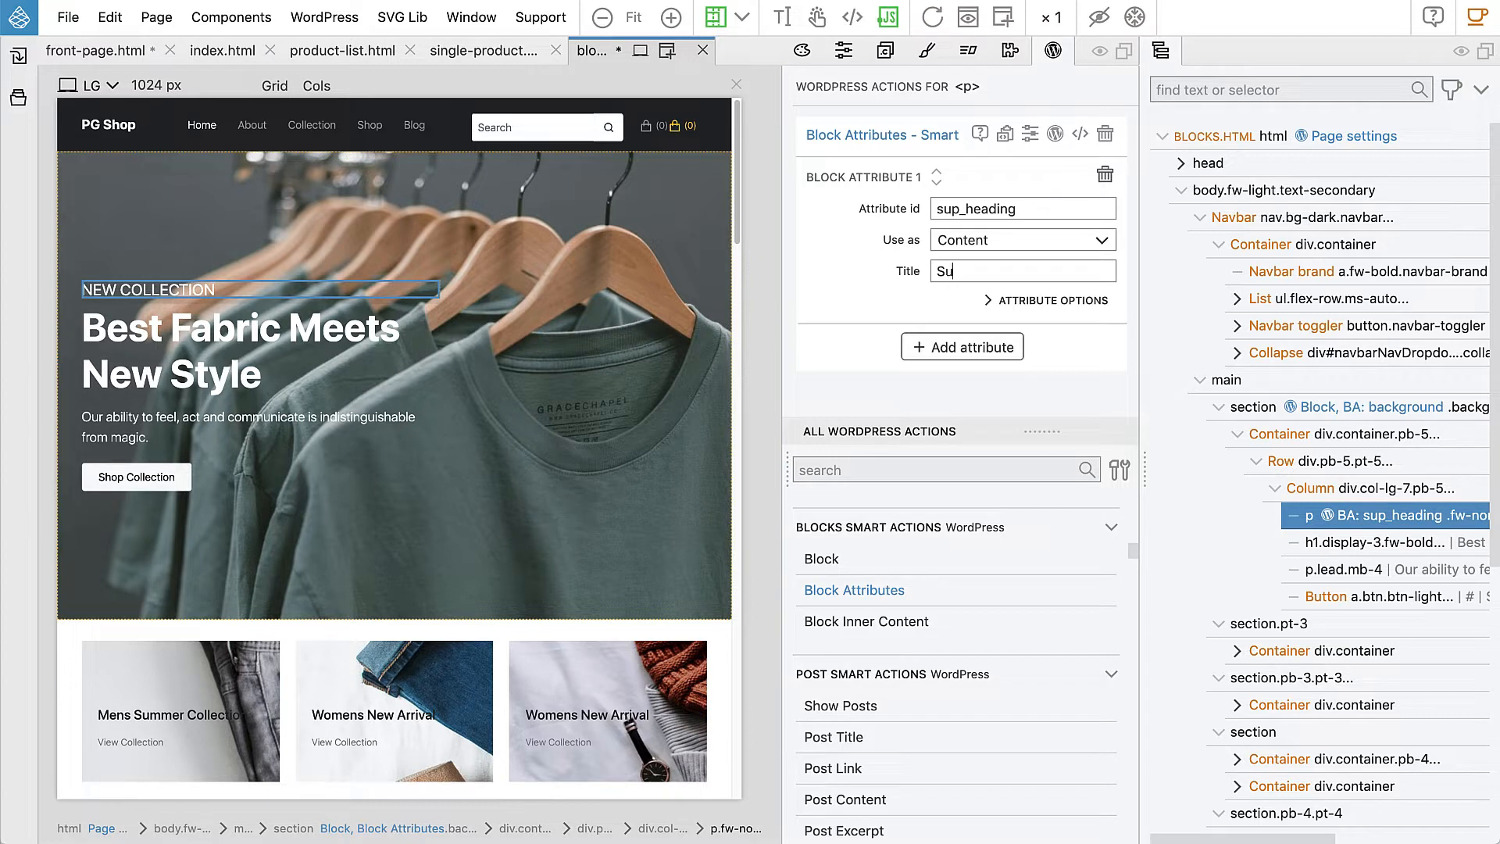
pyautogui.press('BackSpace')
pyautogui.write('Upper heading')
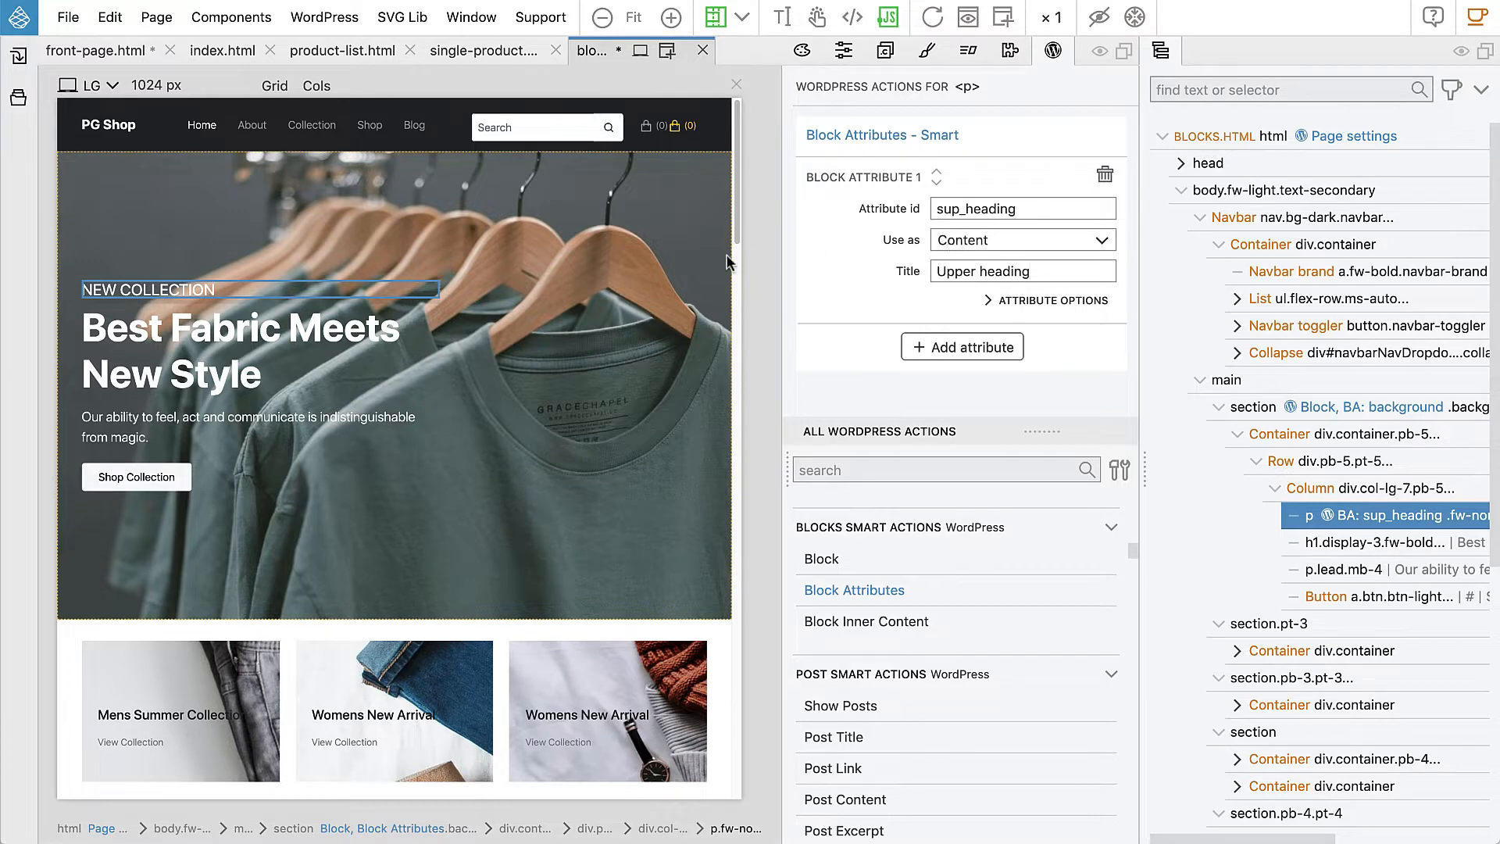
# Step: Give the main heading a 'heading' Content attribute titled 'Heading'
pyautogui.click(304, 335)
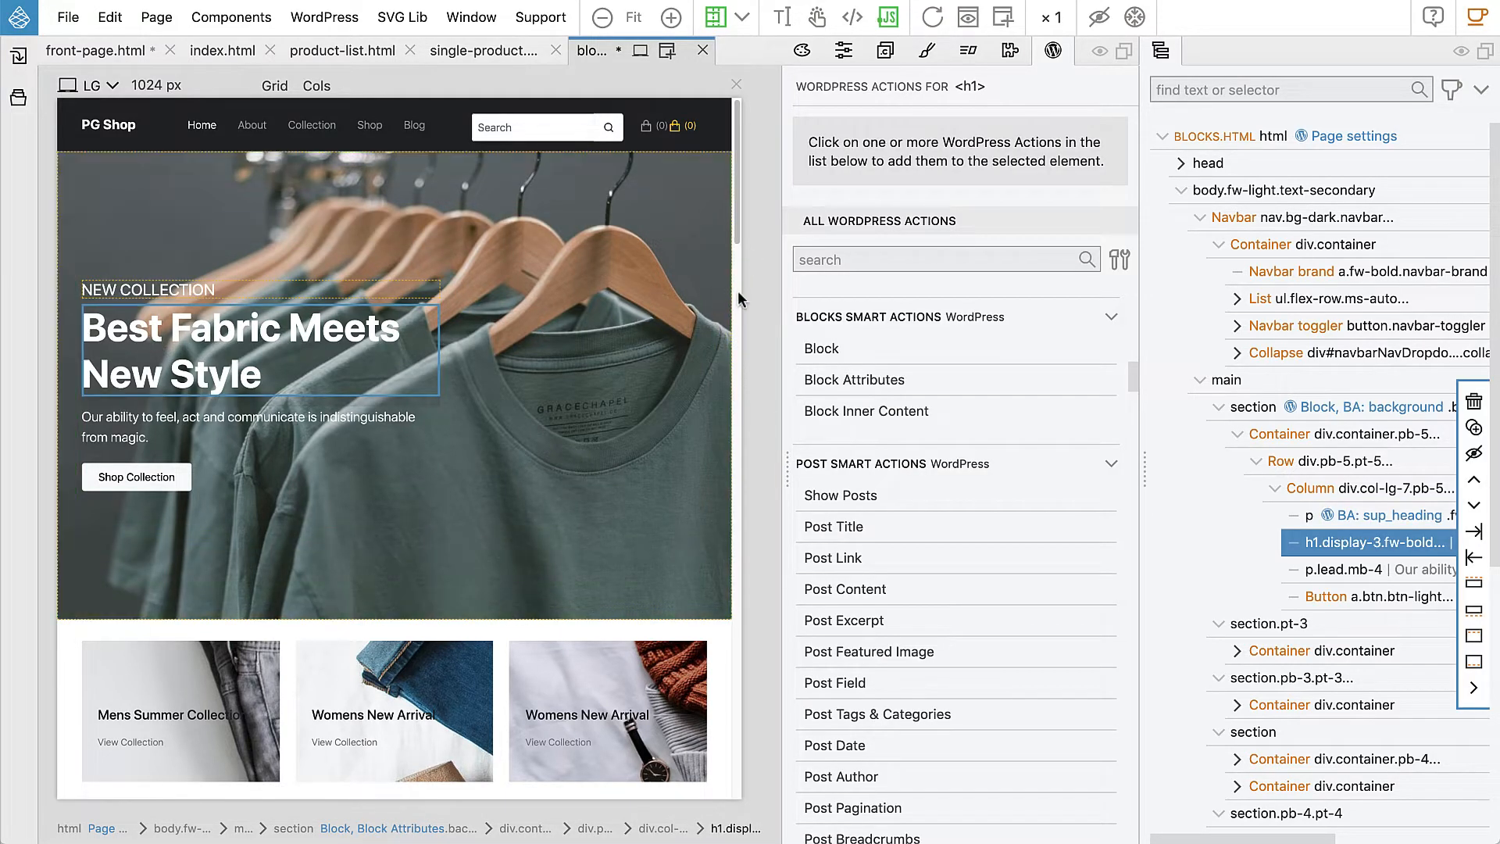
pyautogui.click(832, 381)
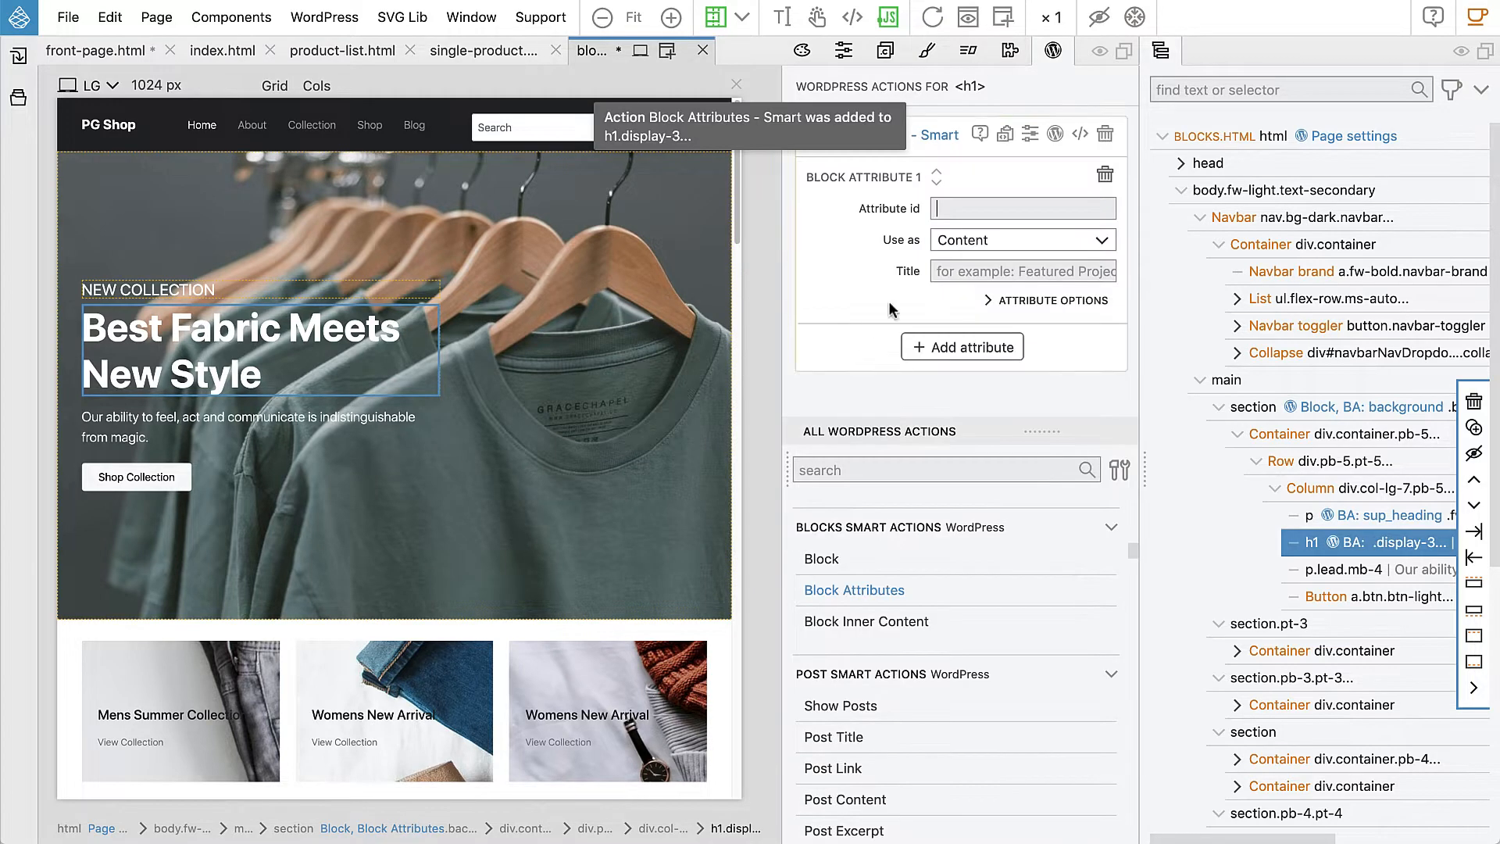
pyautogui.click(970, 207)
pyautogui.write('heading')
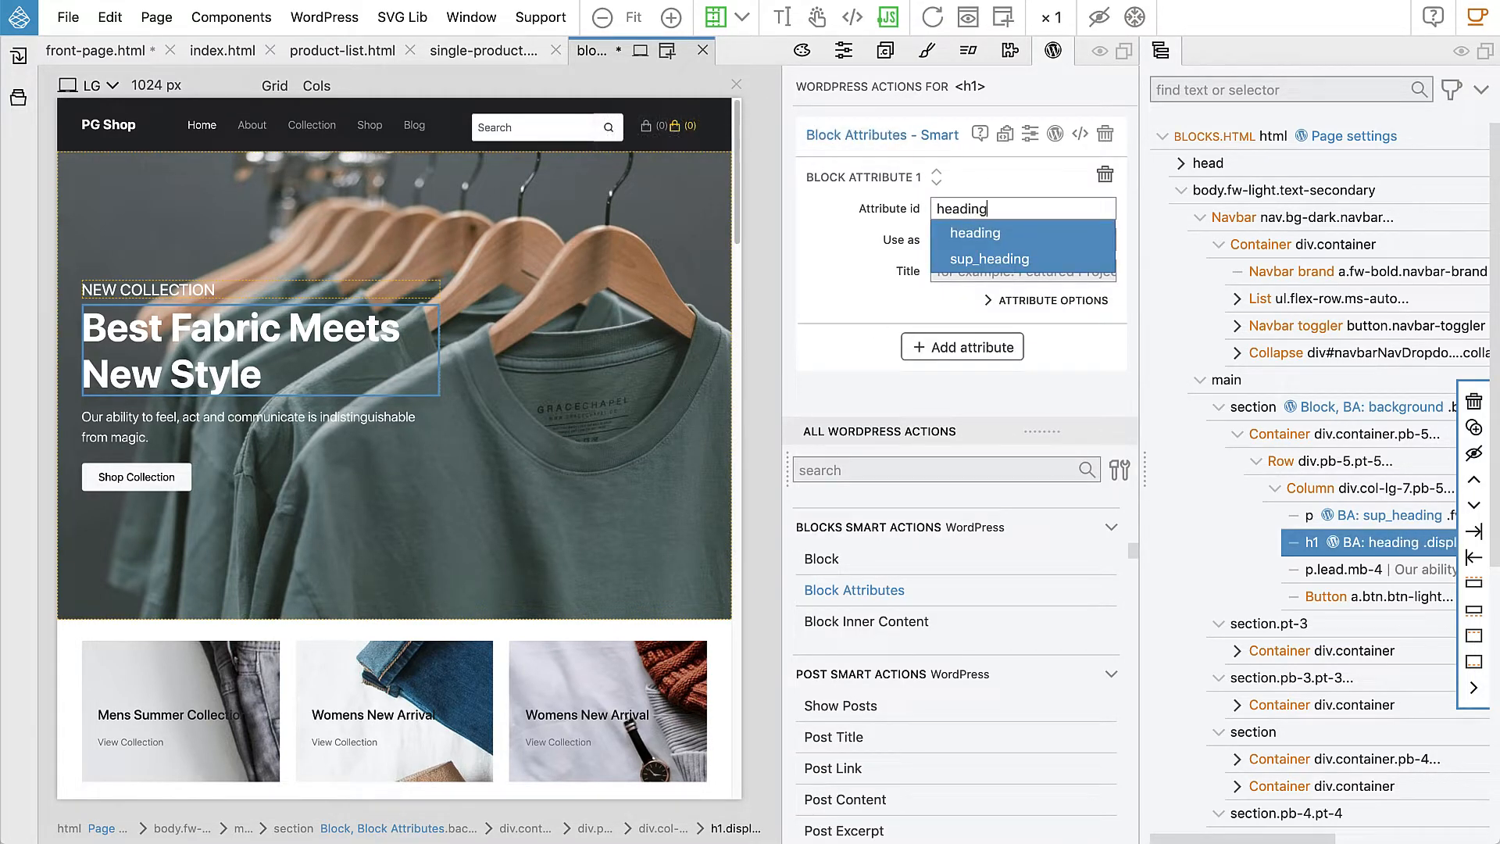
pyautogui.press('Tab')
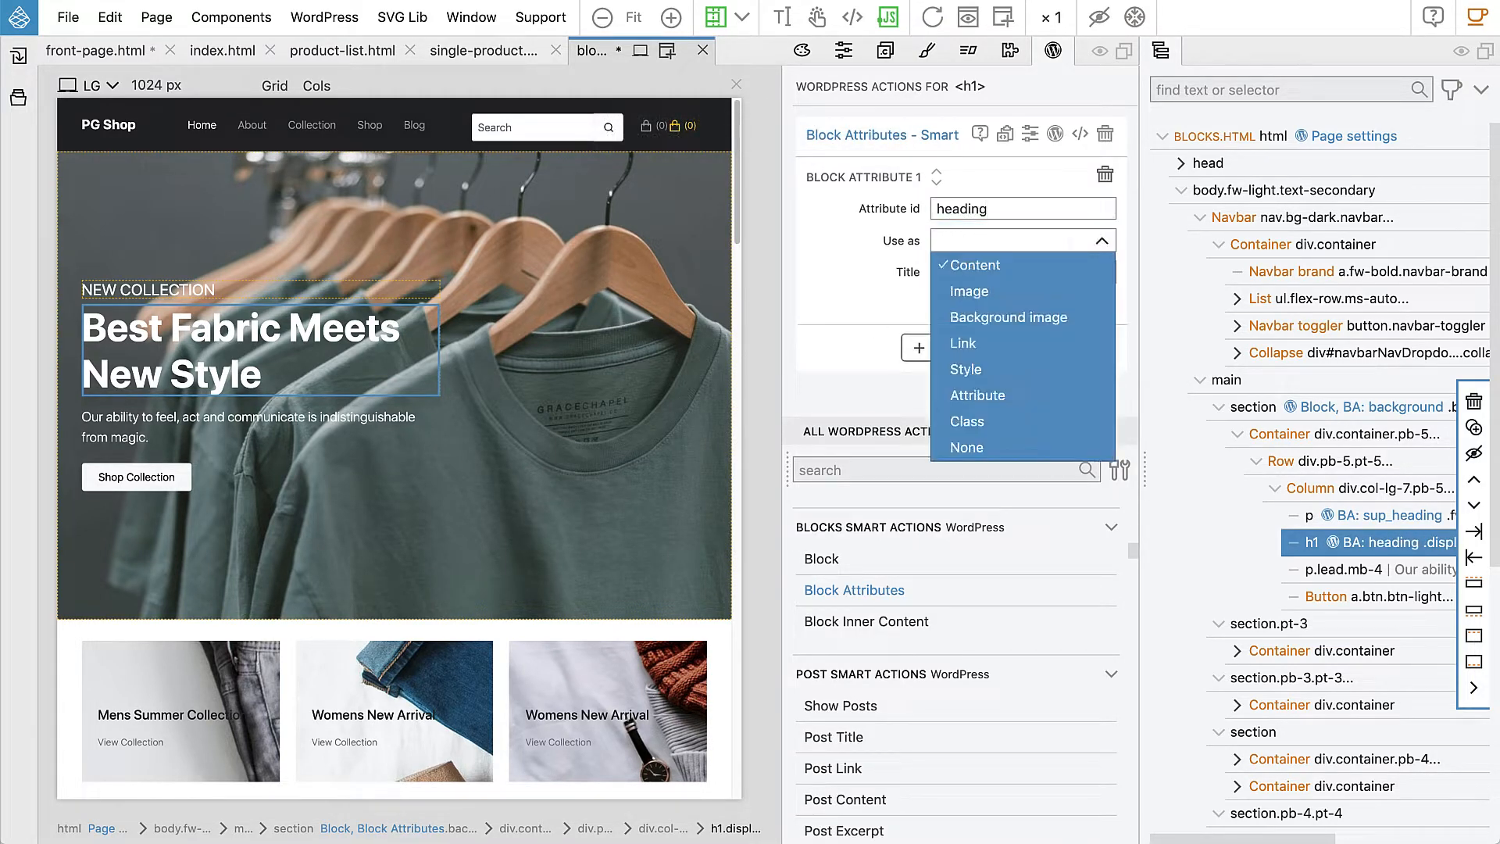
pyautogui.press('Return')
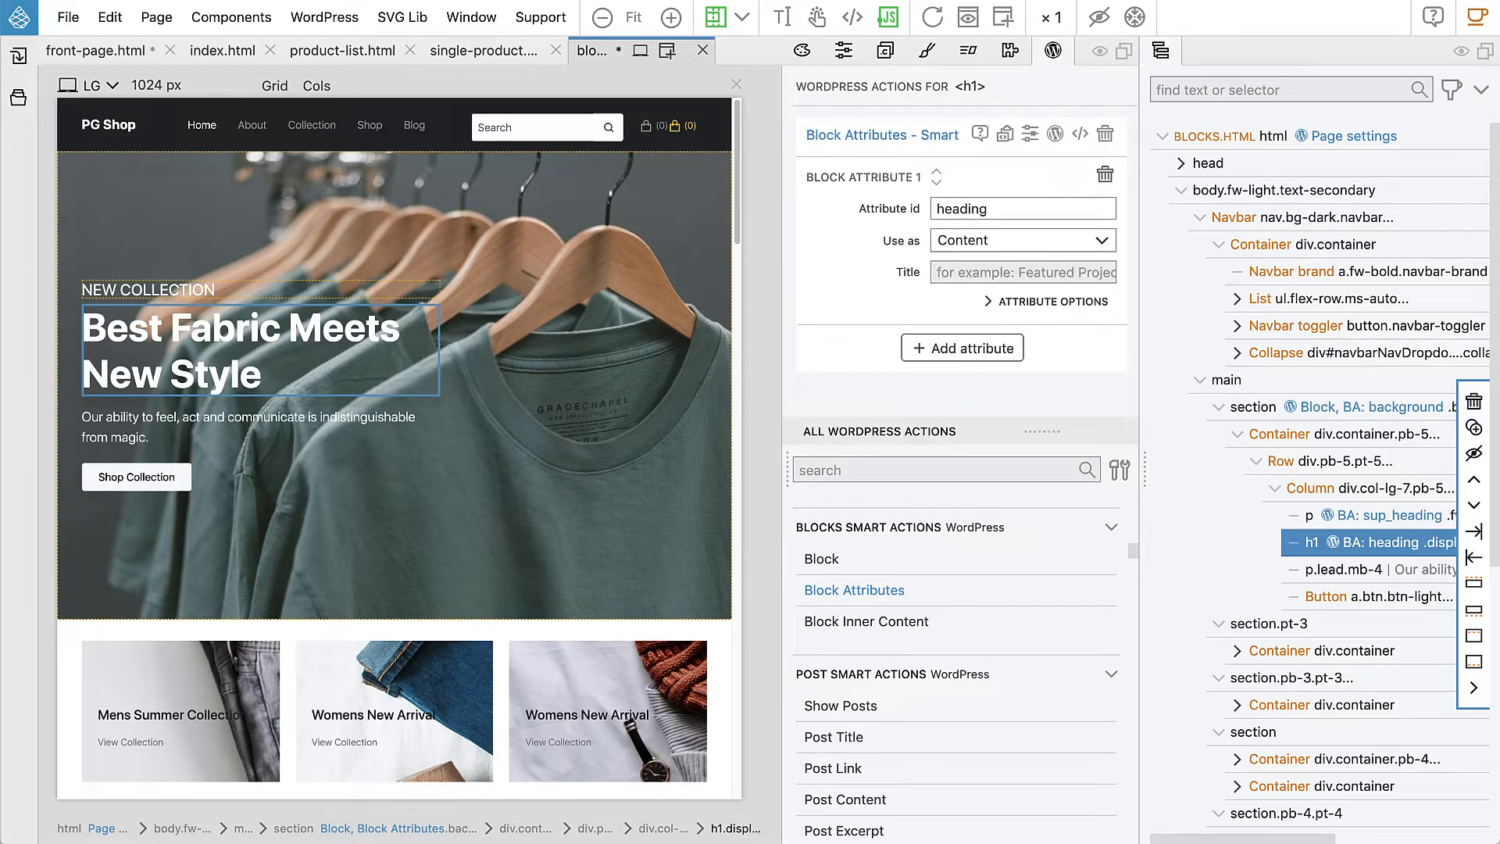
pyautogui.press('Tab')
pyautogui.write('Hea')
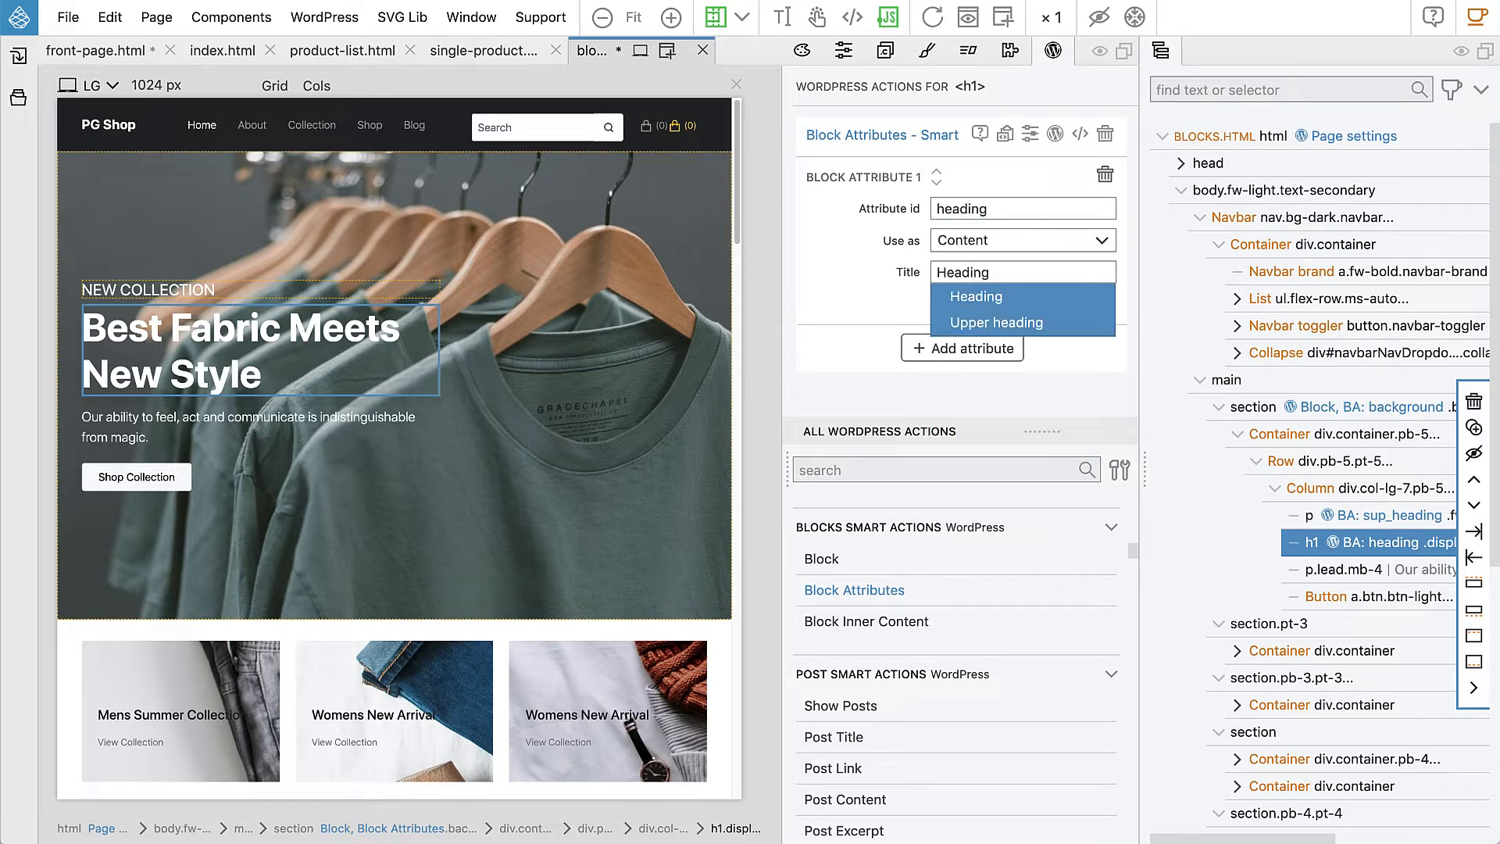
pyautogui.click(888, 312)
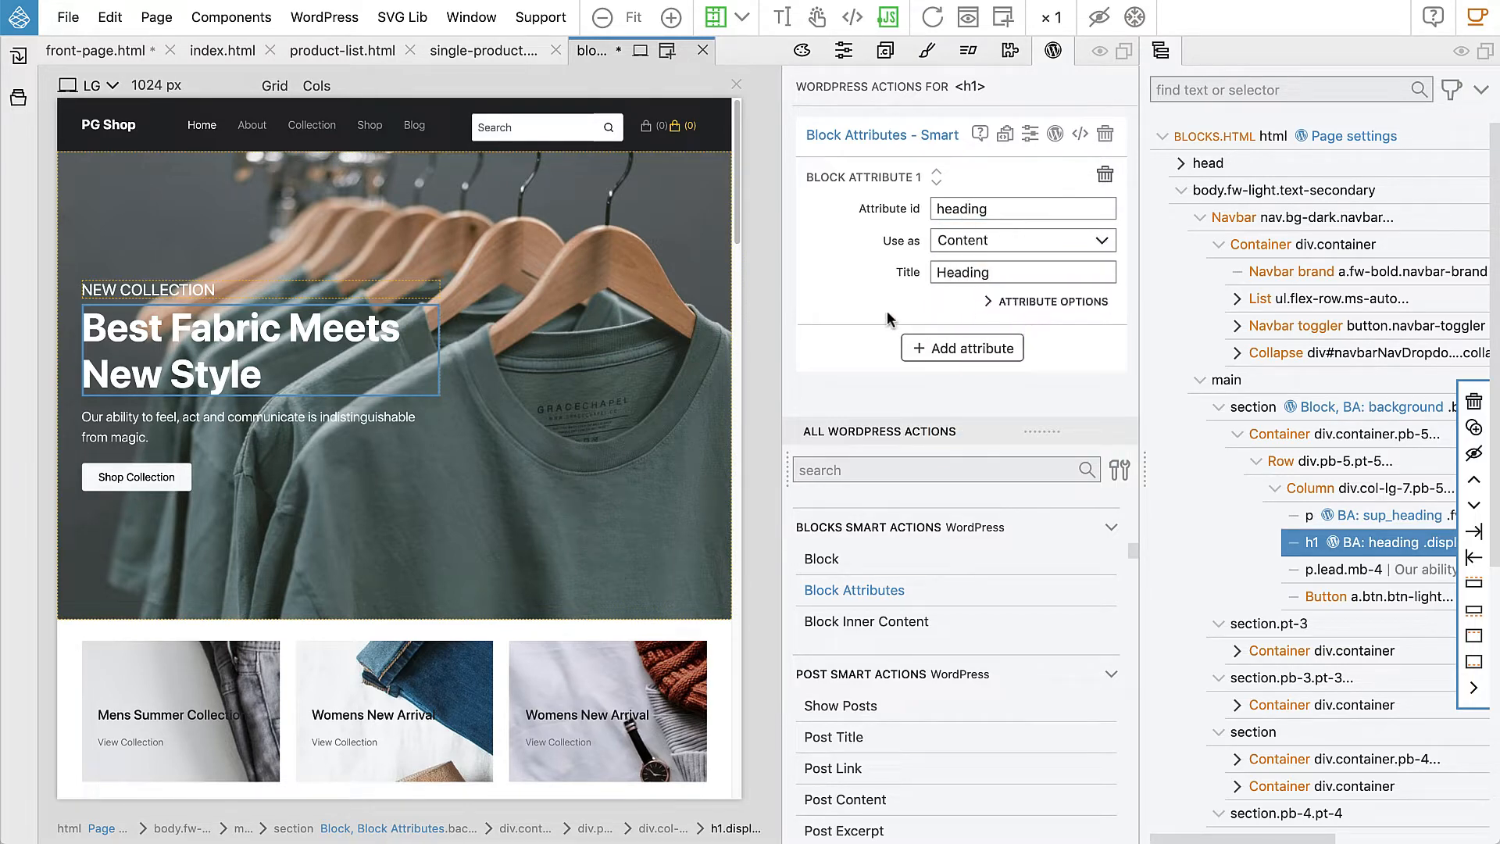
# Step: Add a 'tagline' attribute titled 'Tagline' to the paragraph below the main heading
pyautogui.click(331, 419)
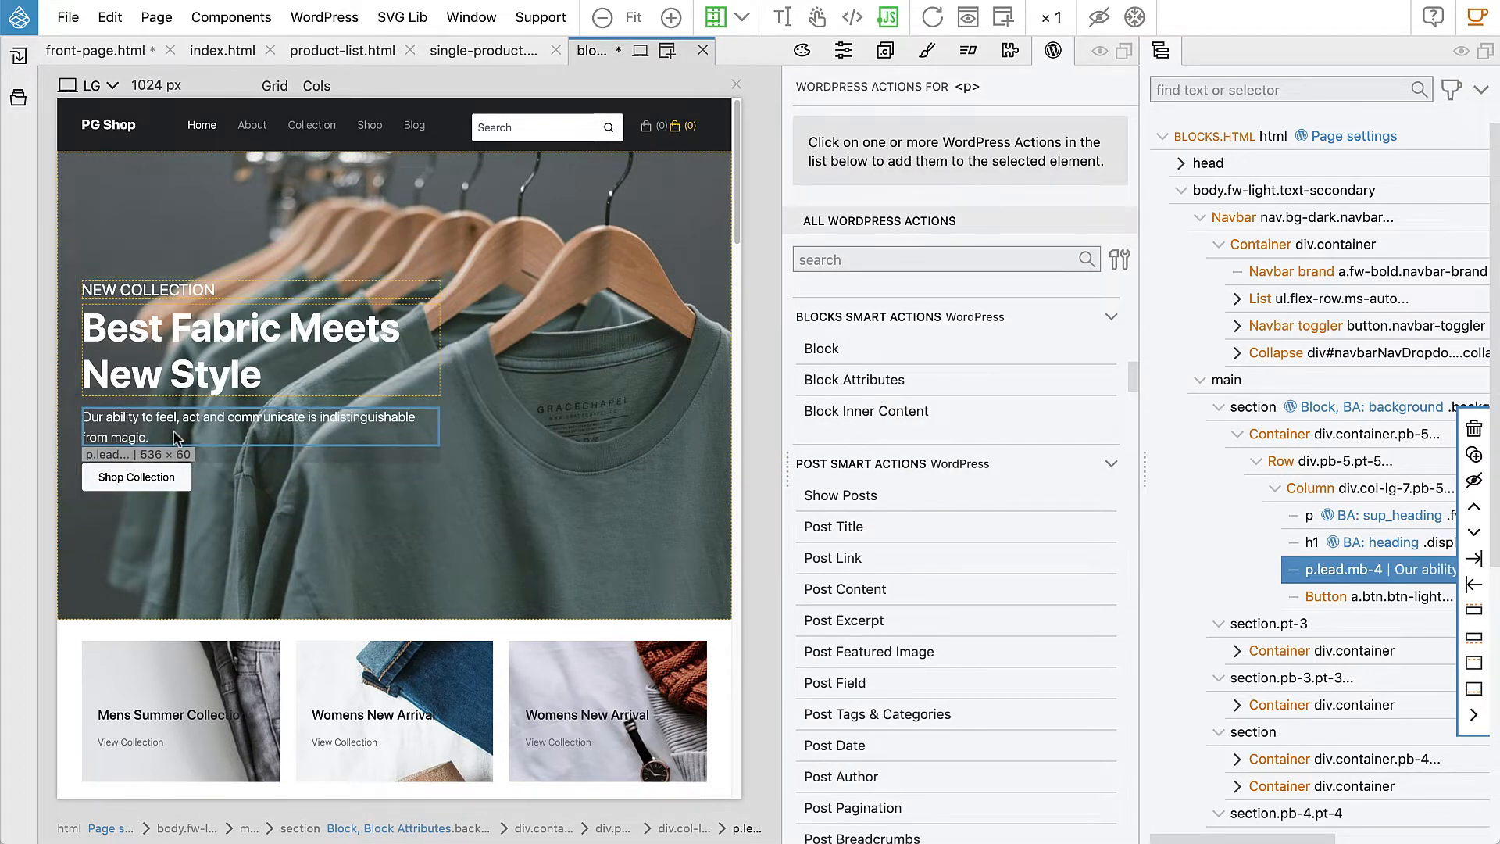
pyautogui.click(829, 381)
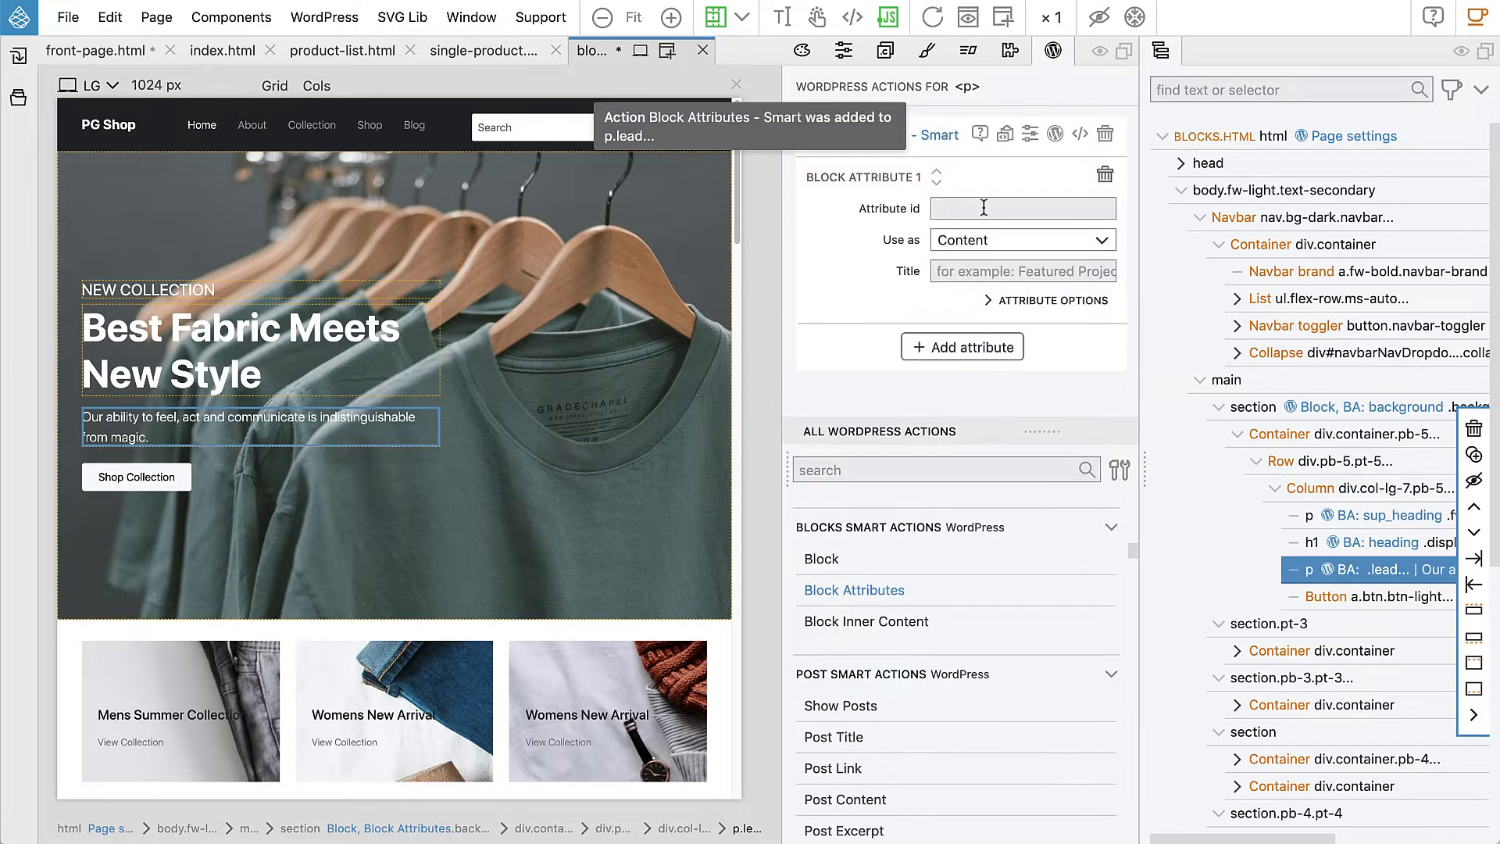
pyautogui.write('tagline')
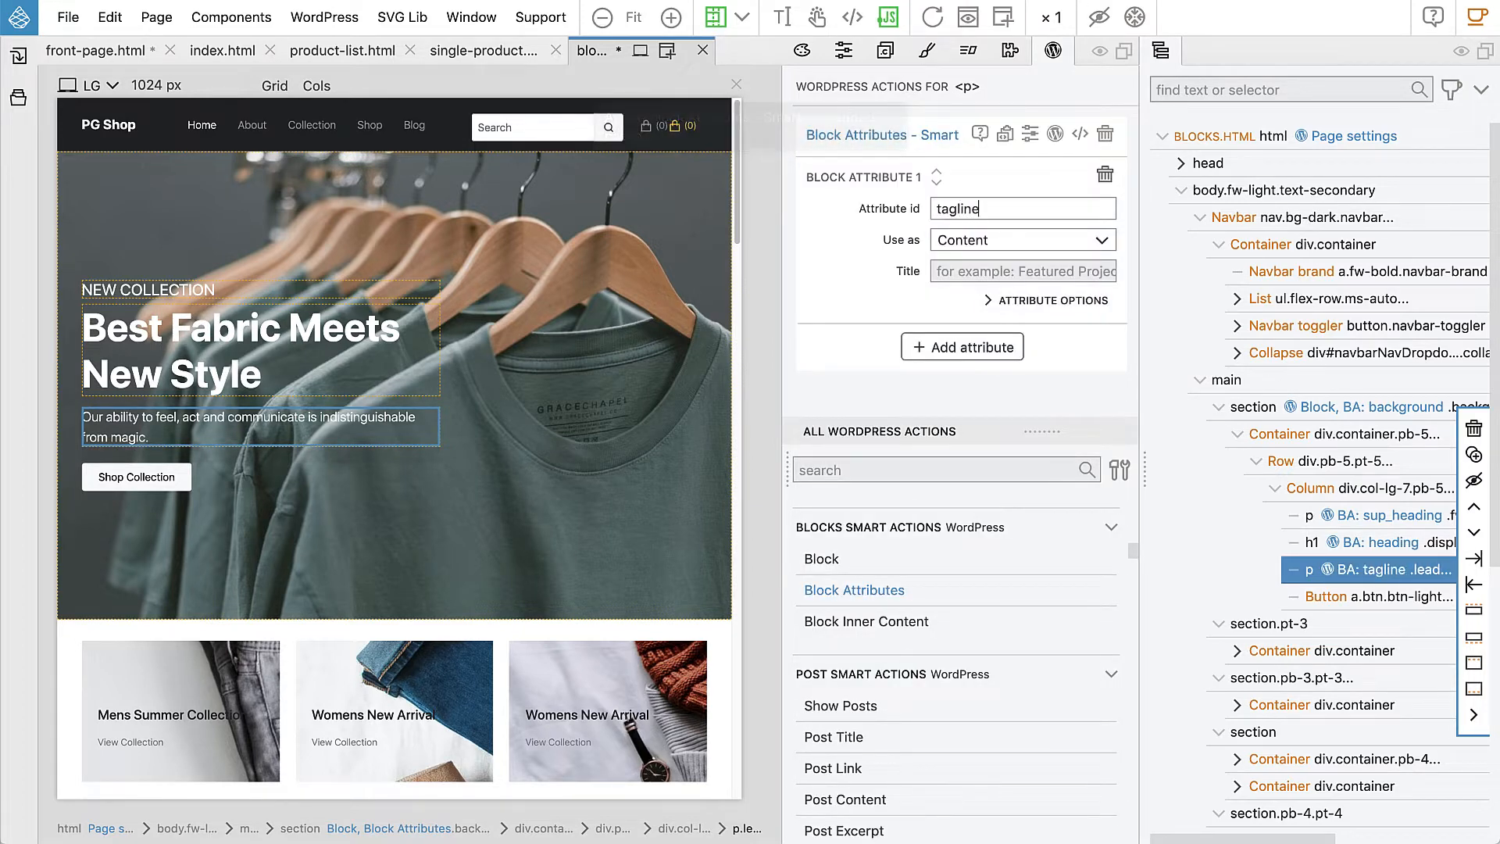
pyautogui.click(968, 272)
pyautogui.write('Tagl')
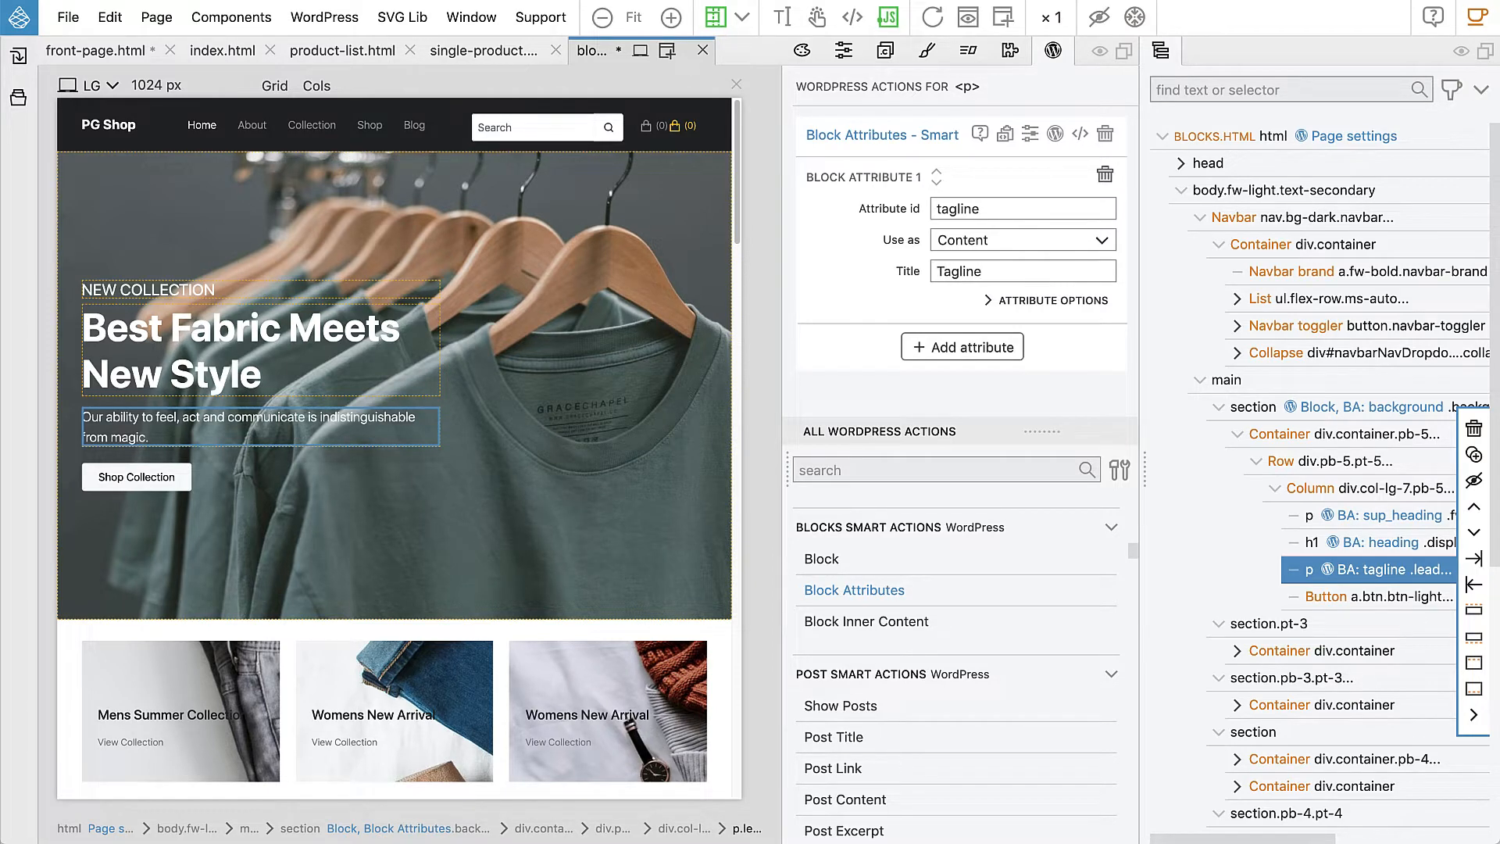
pyautogui.write('ine')
pyautogui.click(172, 478)
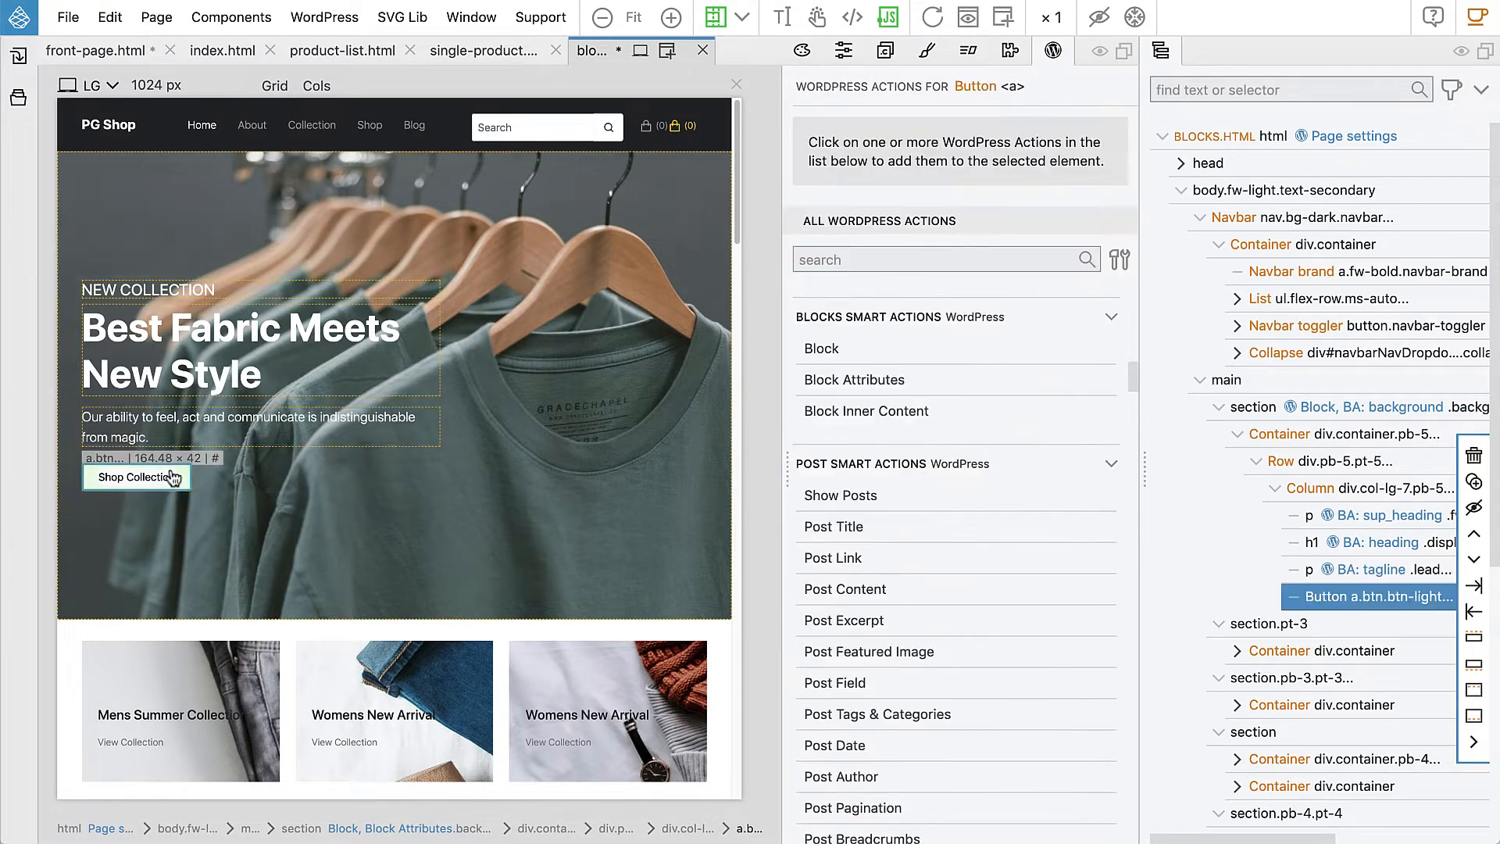
# Step: Add a 'button_link' attribute used as Link to the Shop Collection button, titled 'Button link'
pyautogui.click(828, 381)
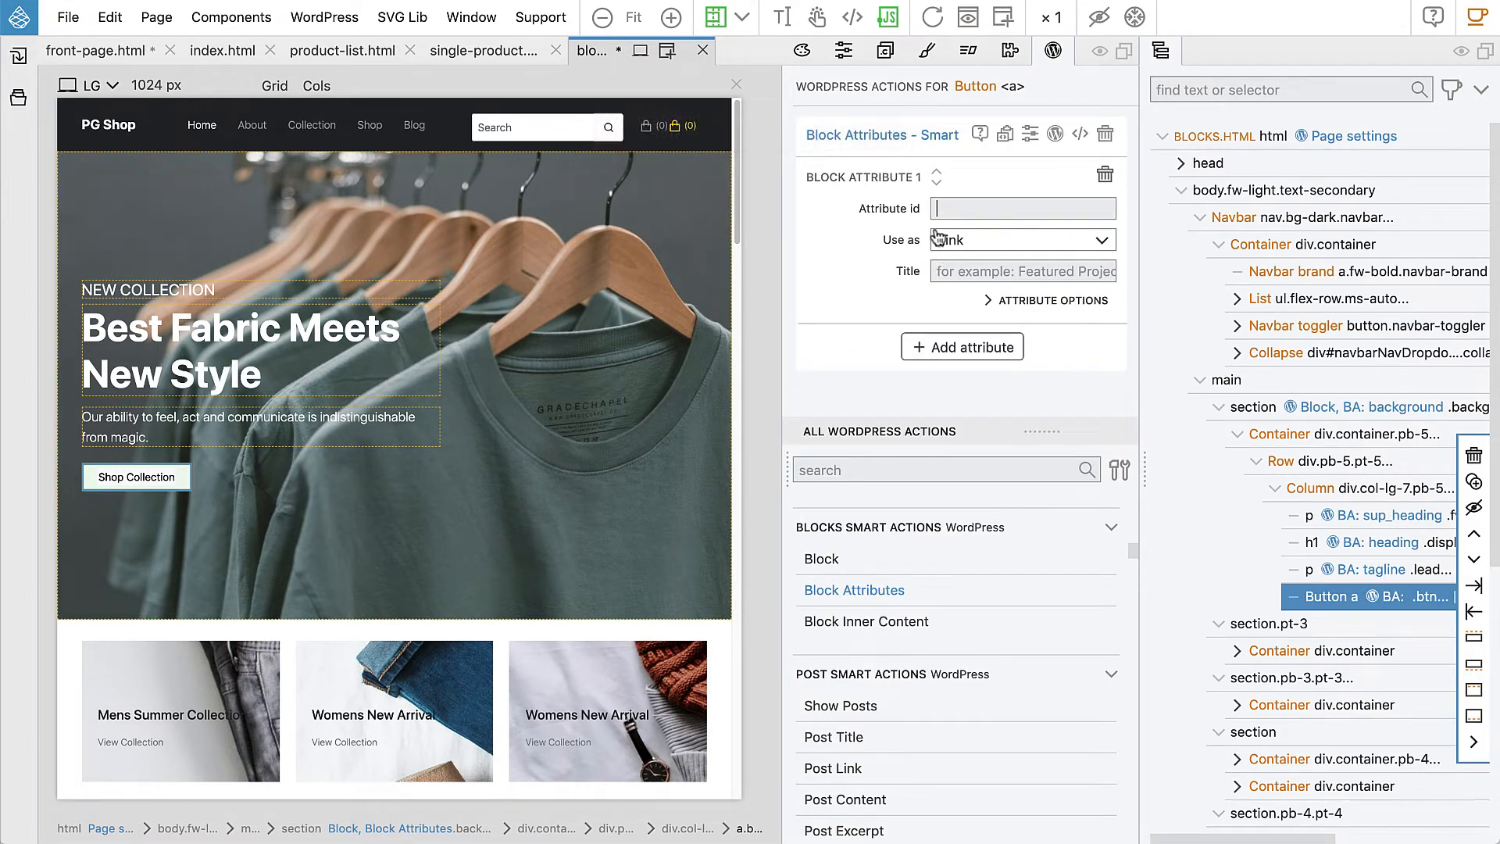
pyautogui.write('but')
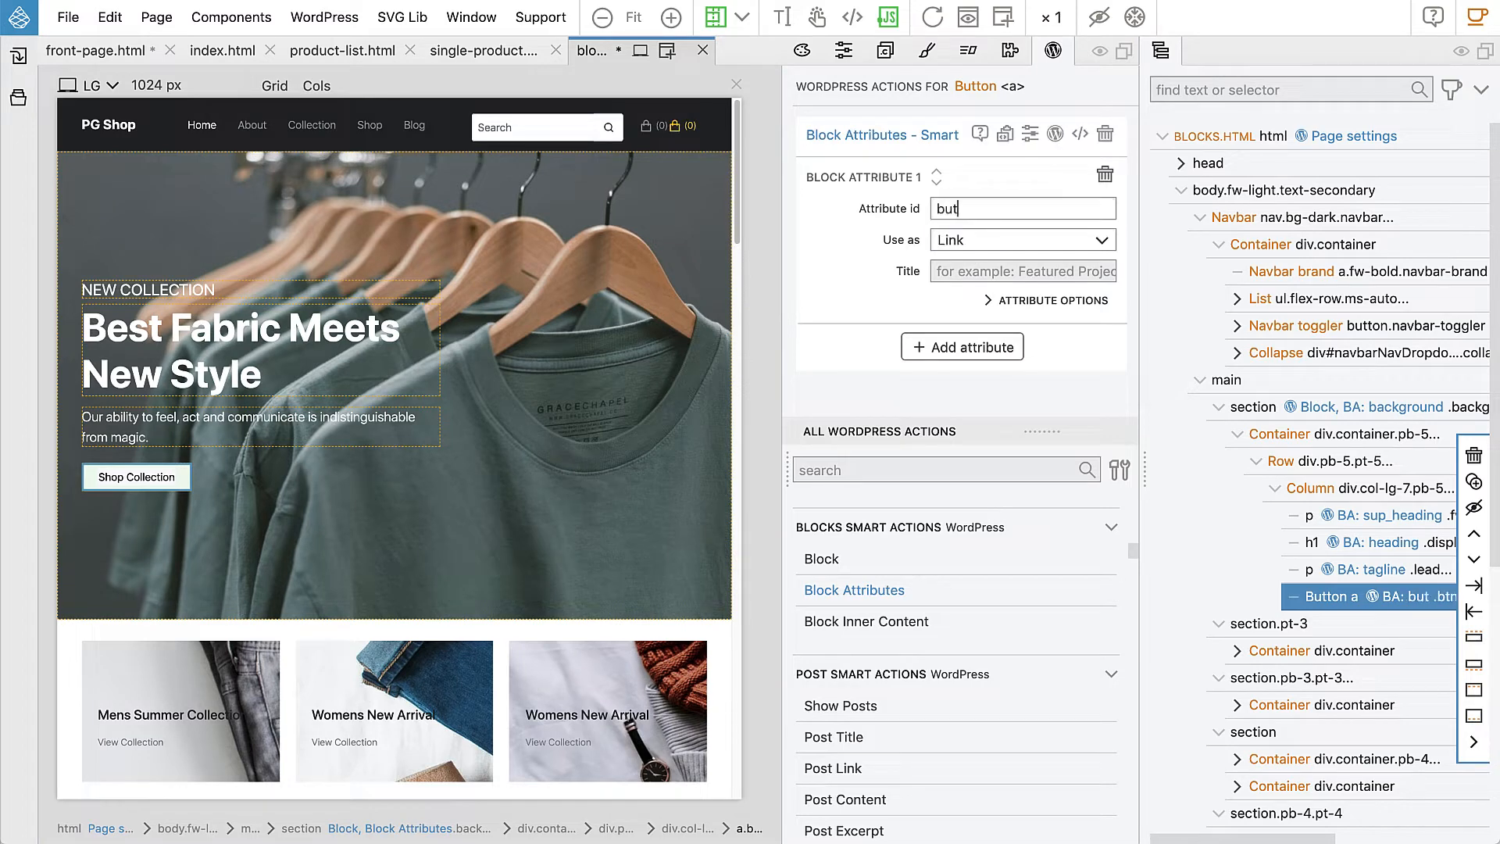
pyautogui.write('ton_link')
pyautogui.click(978, 241)
pyautogui.click(979, 241)
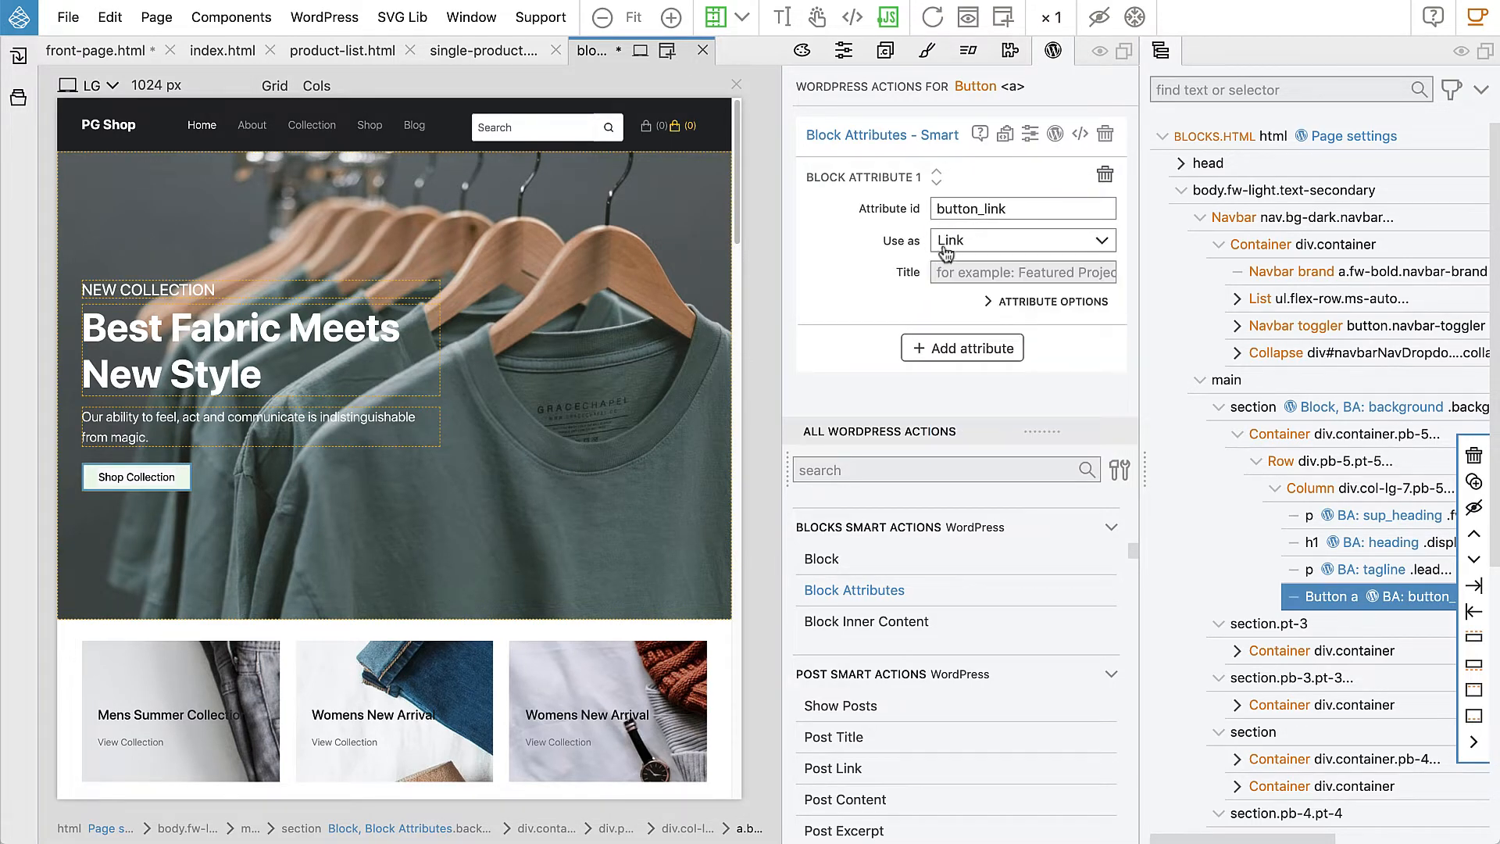
pyautogui.click(947, 269)
pyautogui.write('Button link')
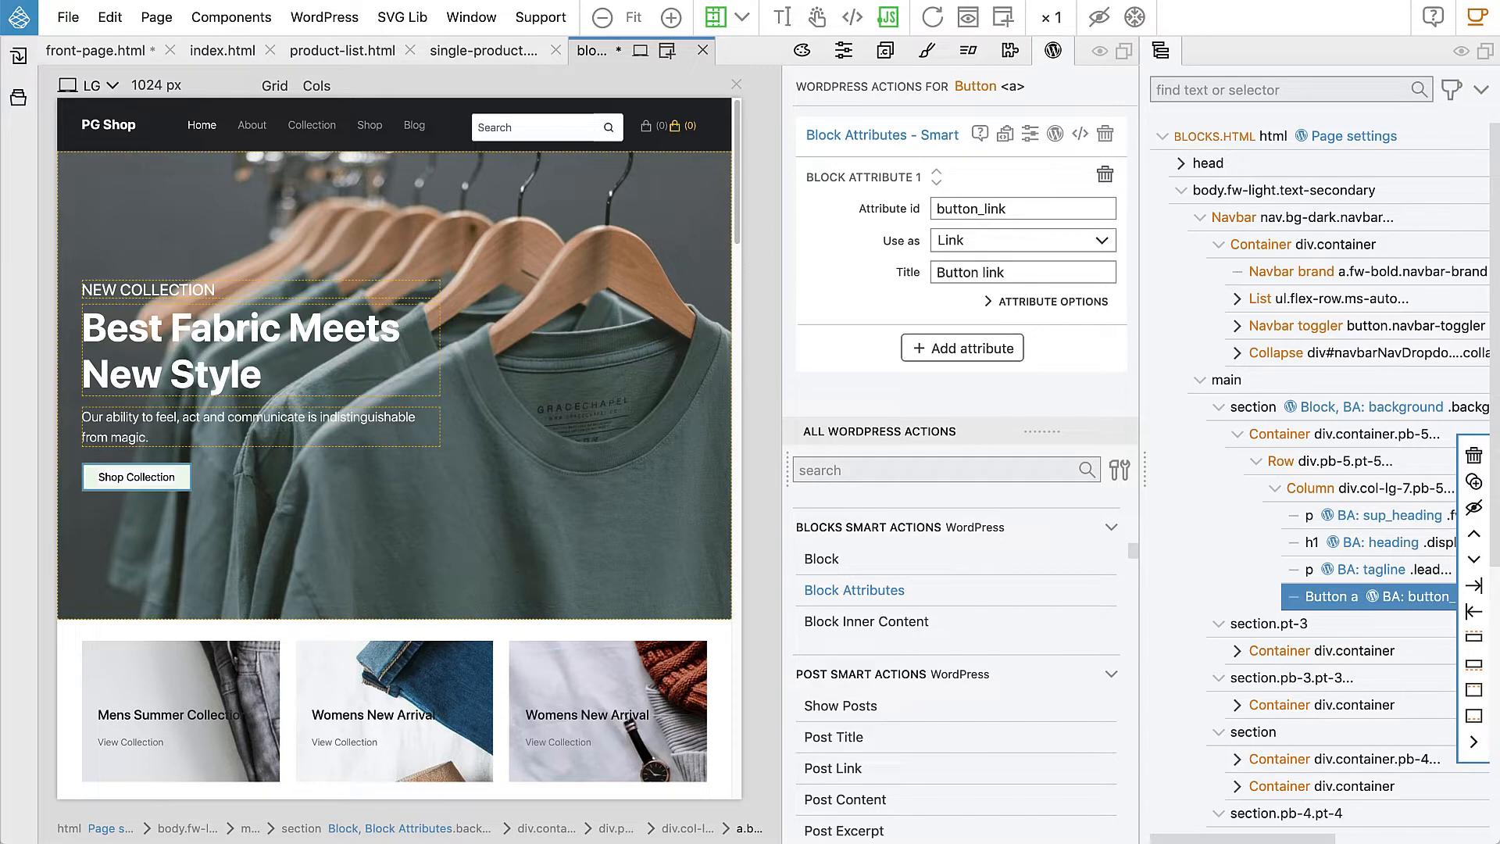
# Step: Add a second button attribute 'button_label', used as Content and titled 'Button label'
pyautogui.click(964, 348)
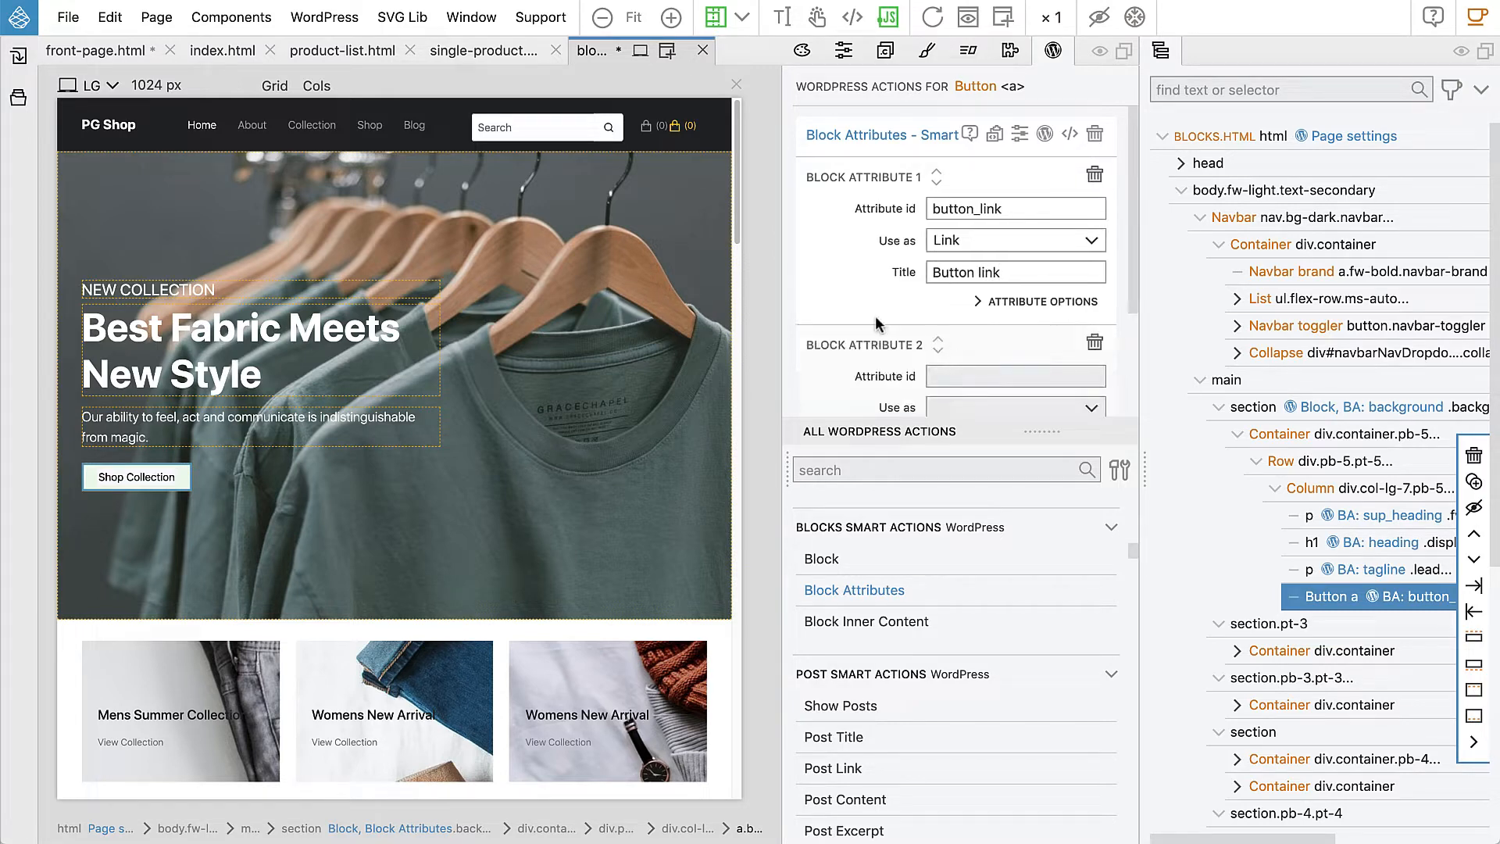
pyautogui.scroll(-2, 874, 320)
pyautogui.click(972, 278)
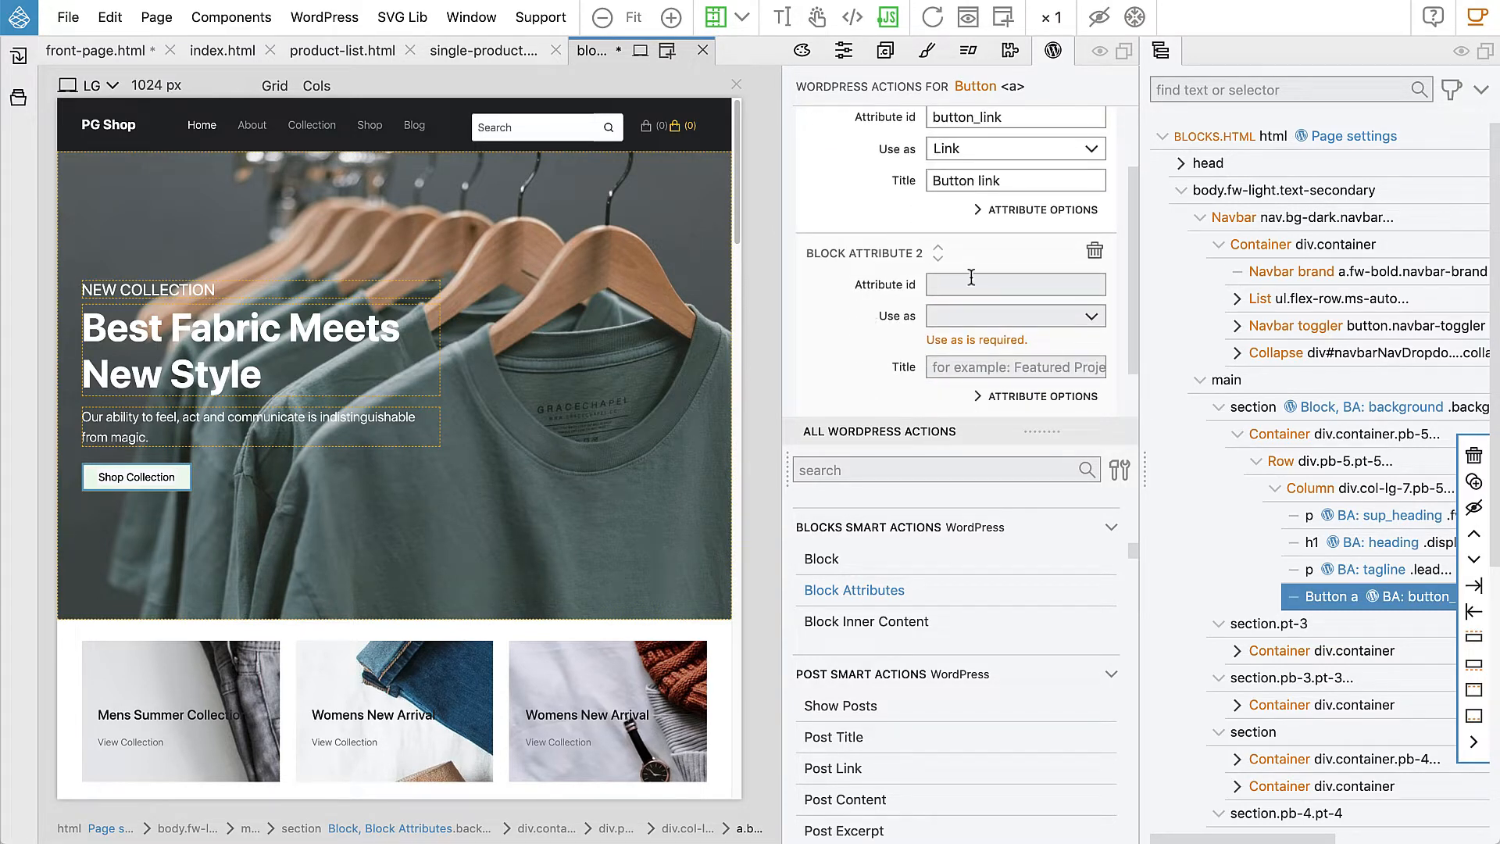
pyautogui.write('button_l')
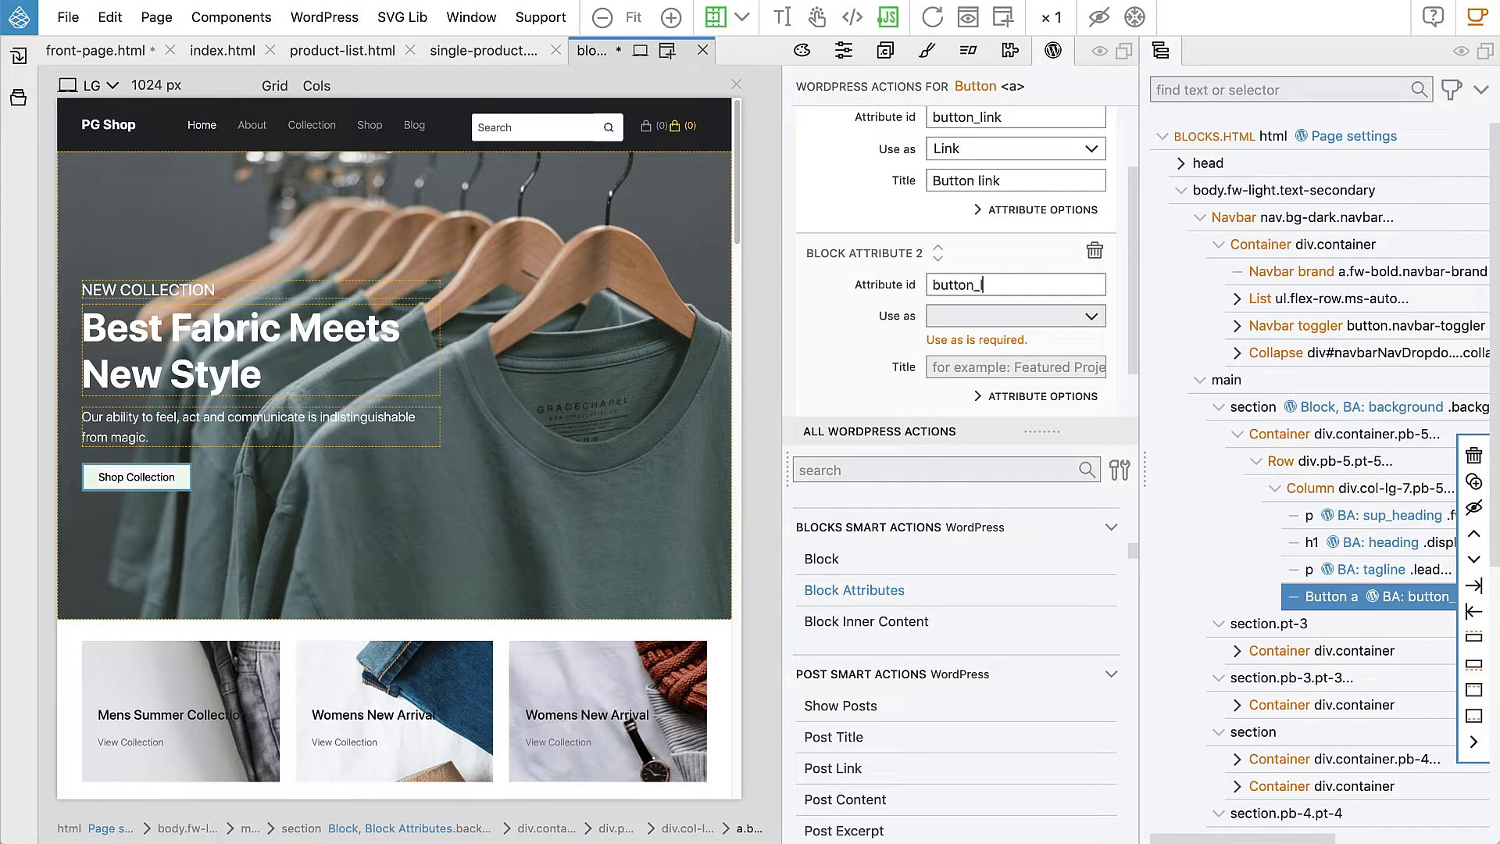
pyautogui.write('abel')
pyautogui.click(959, 316)
pyautogui.click(965, 341)
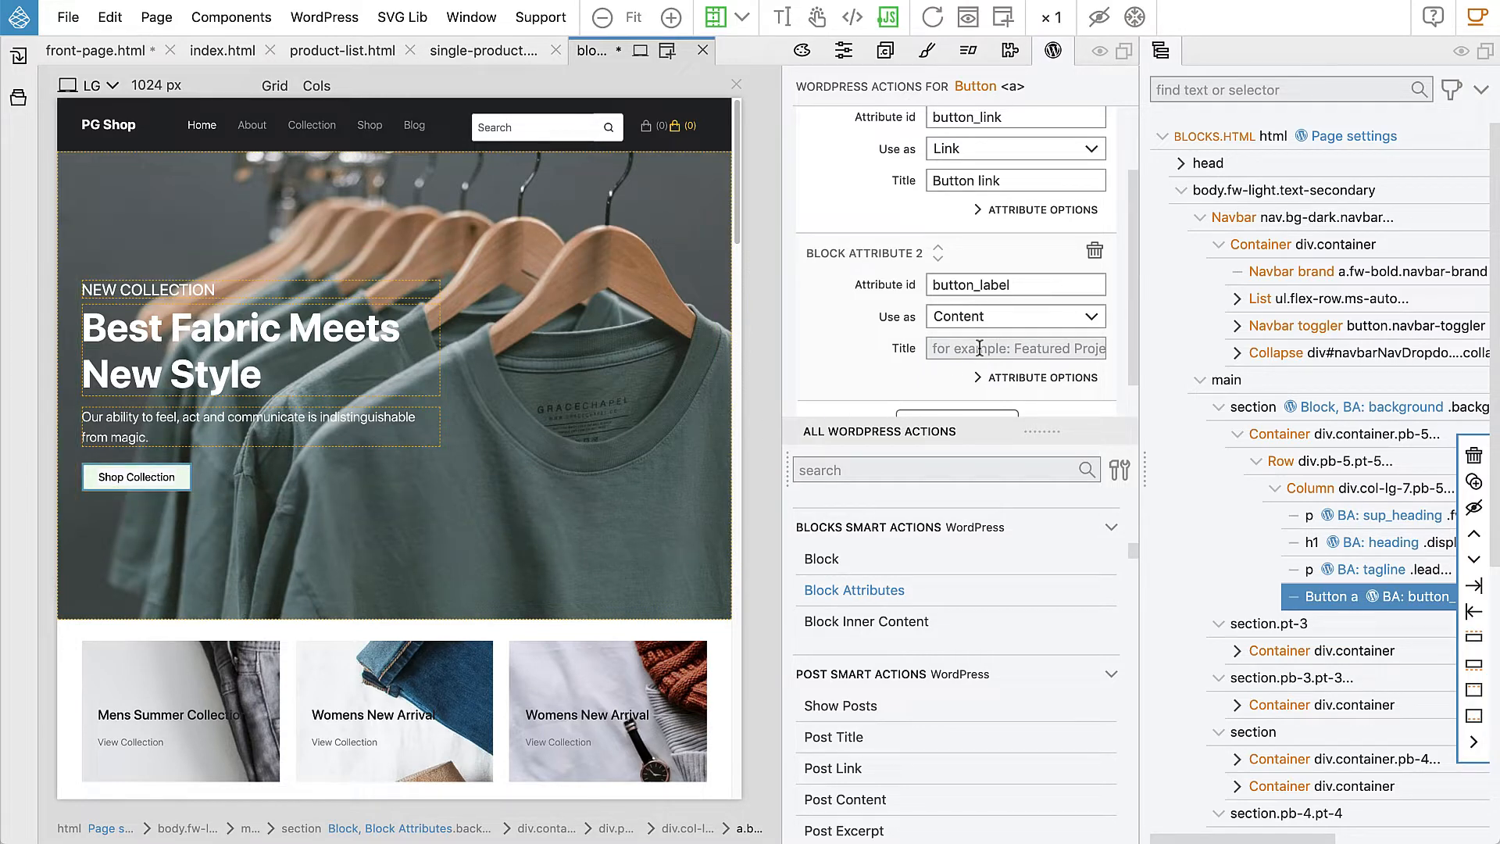
pyautogui.write('Bu')
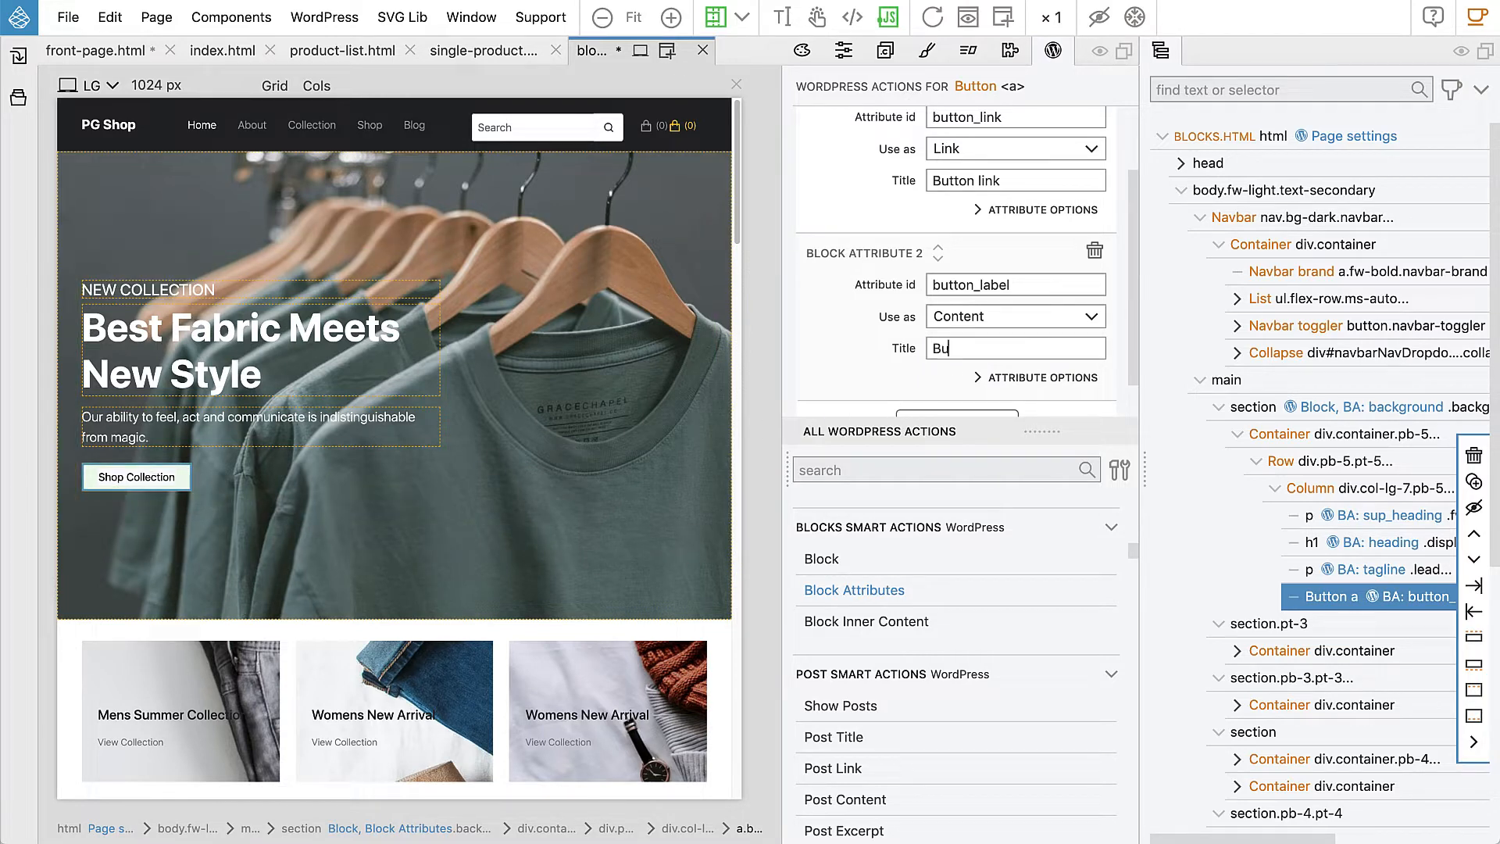
pyautogui.write('tton label')
pyautogui.scroll(3, 982, 353)
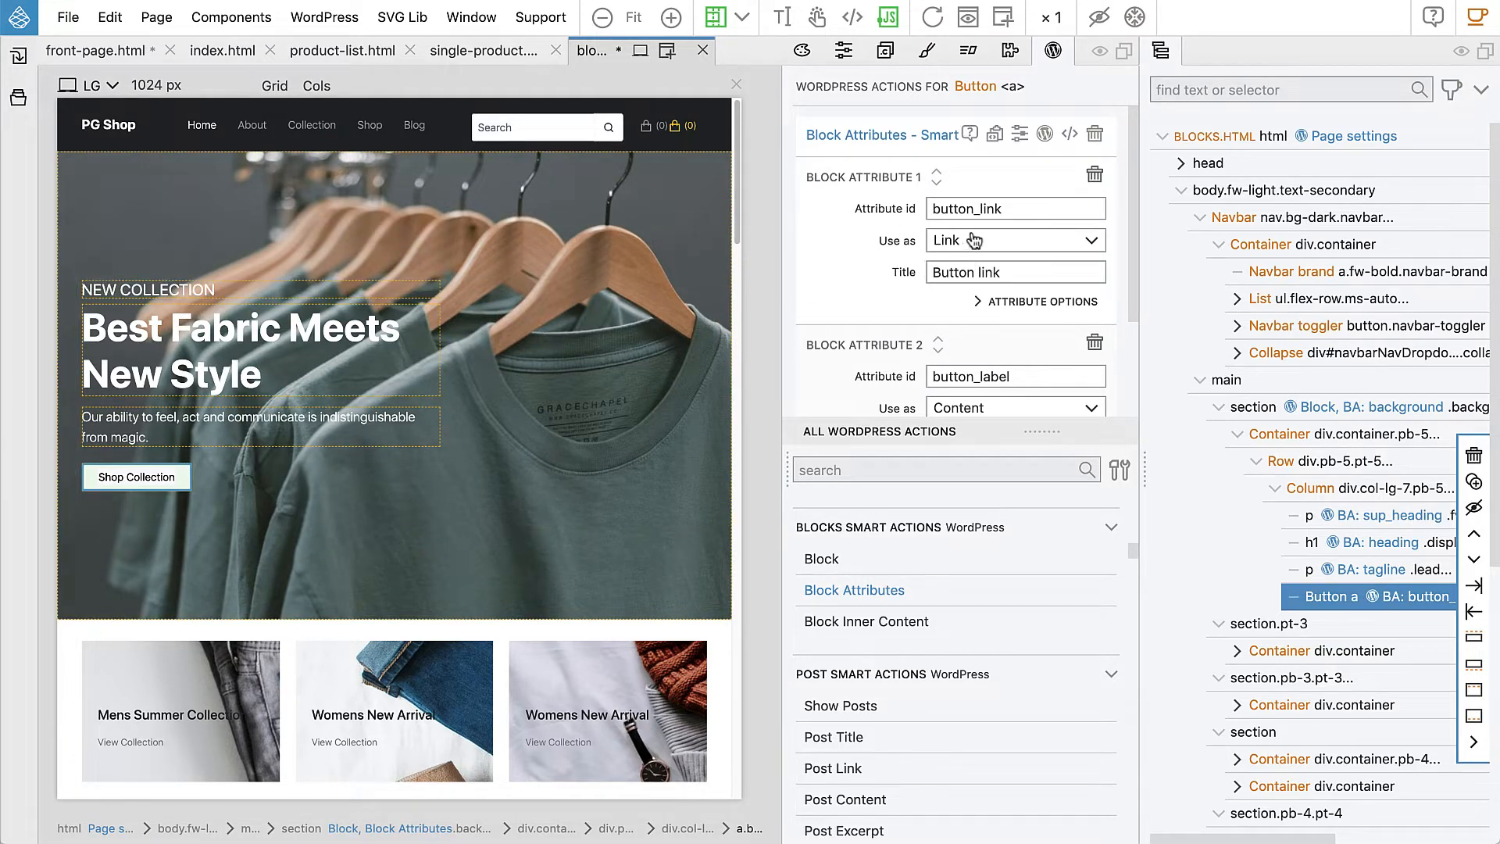
# Step: Set If empty to 'Remove the element' for the button link, tagline and upper heading attributes
pyautogui.click(1017, 310)
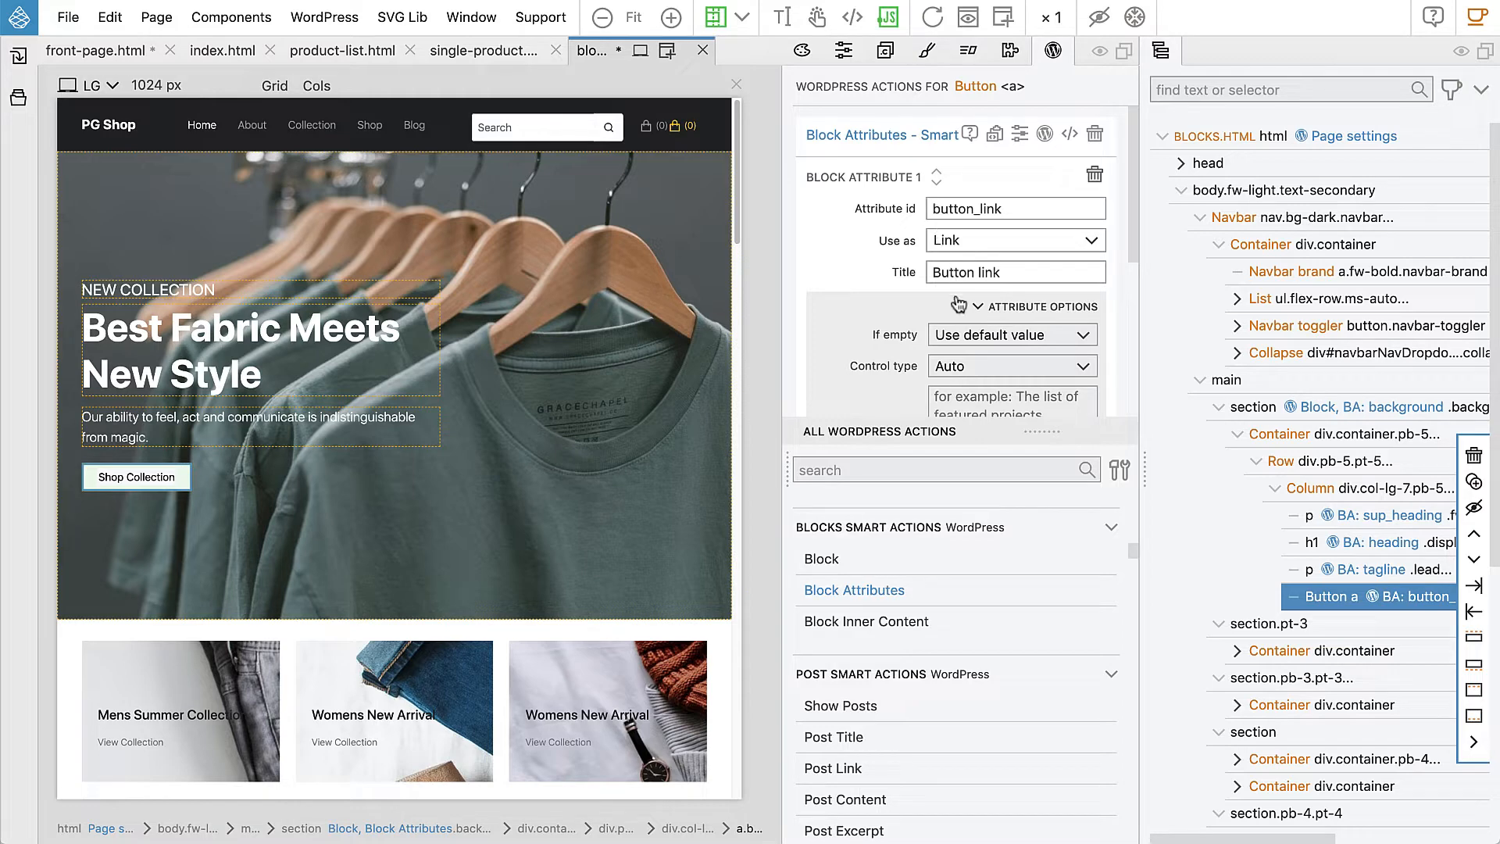
pyautogui.click(970, 338)
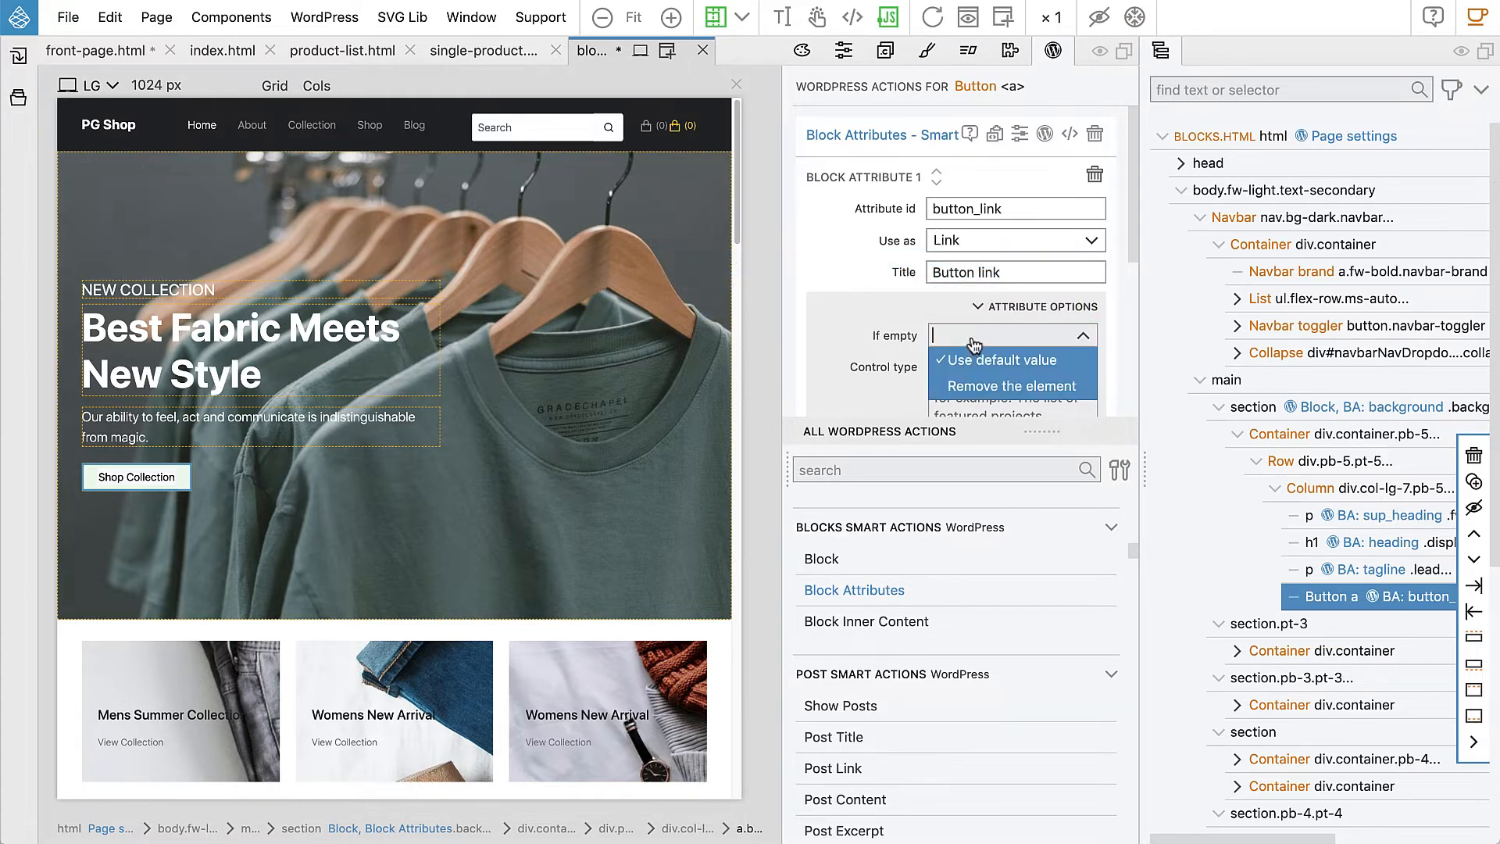
pyautogui.click(989, 382)
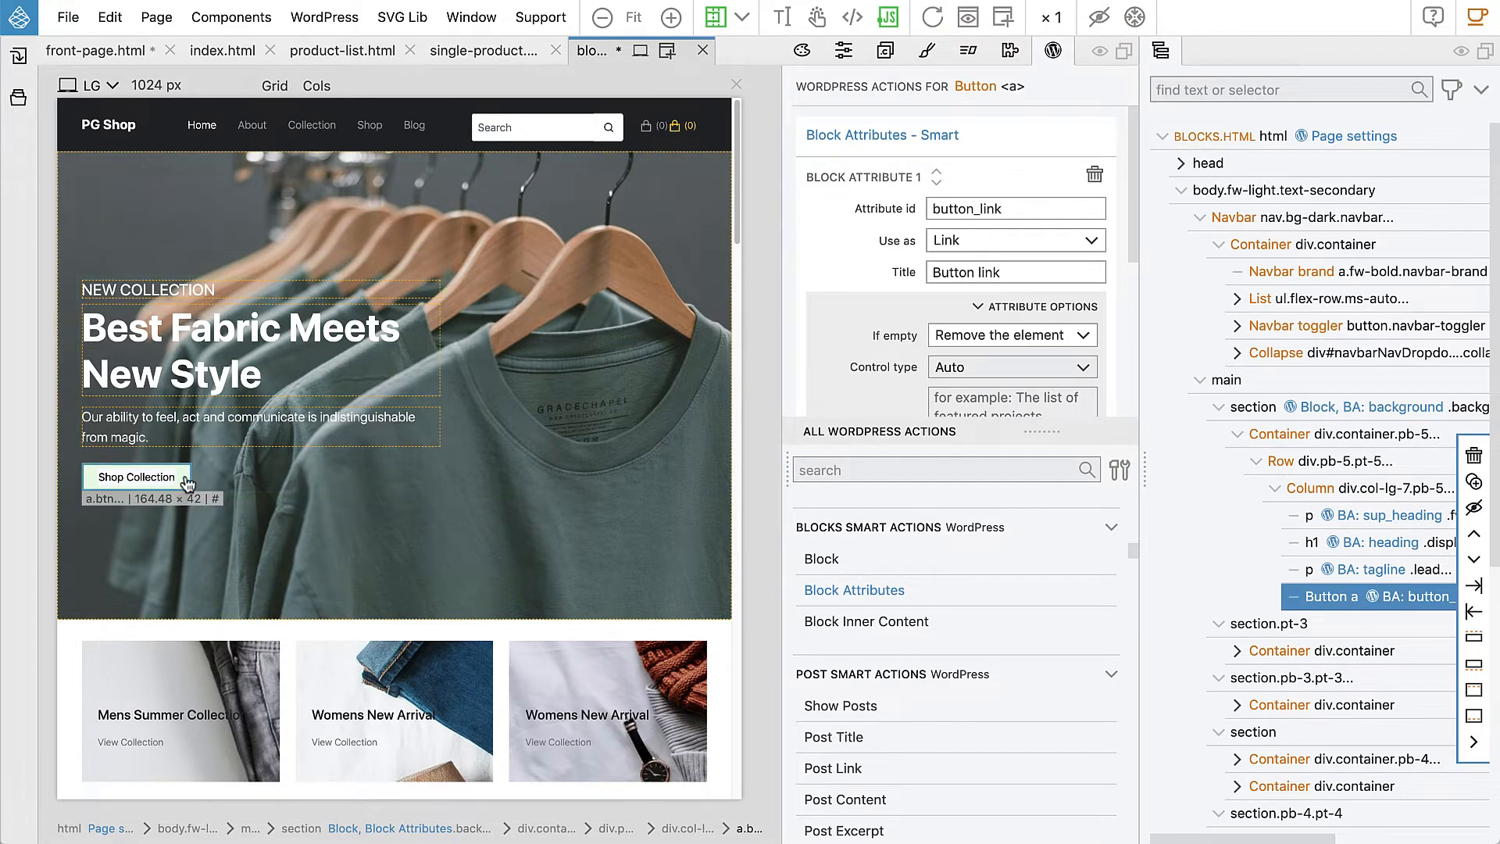
pyautogui.click(199, 428)
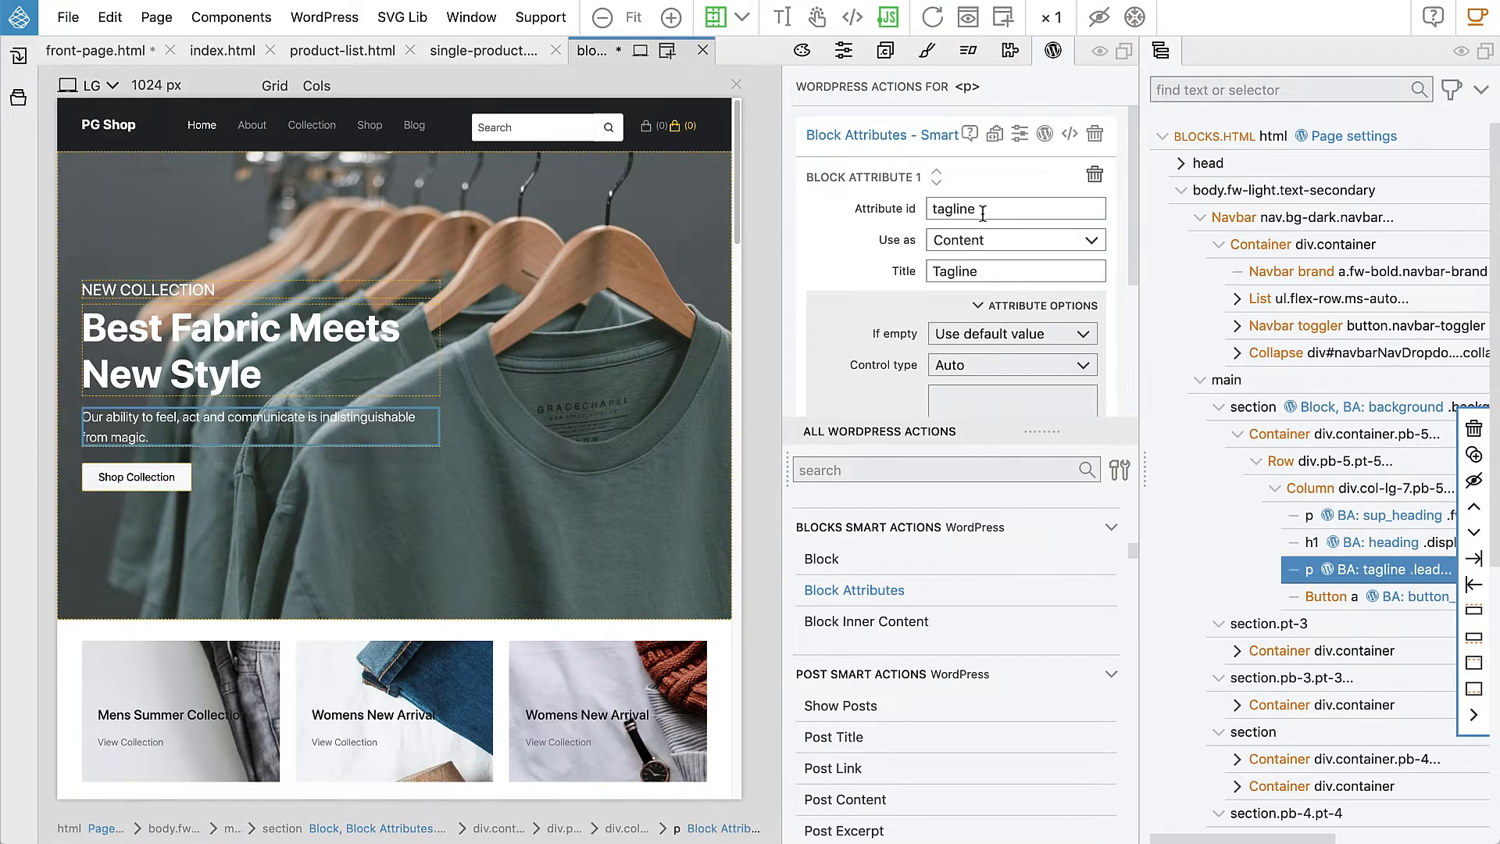
pyautogui.click(985, 338)
pyautogui.click(1008, 385)
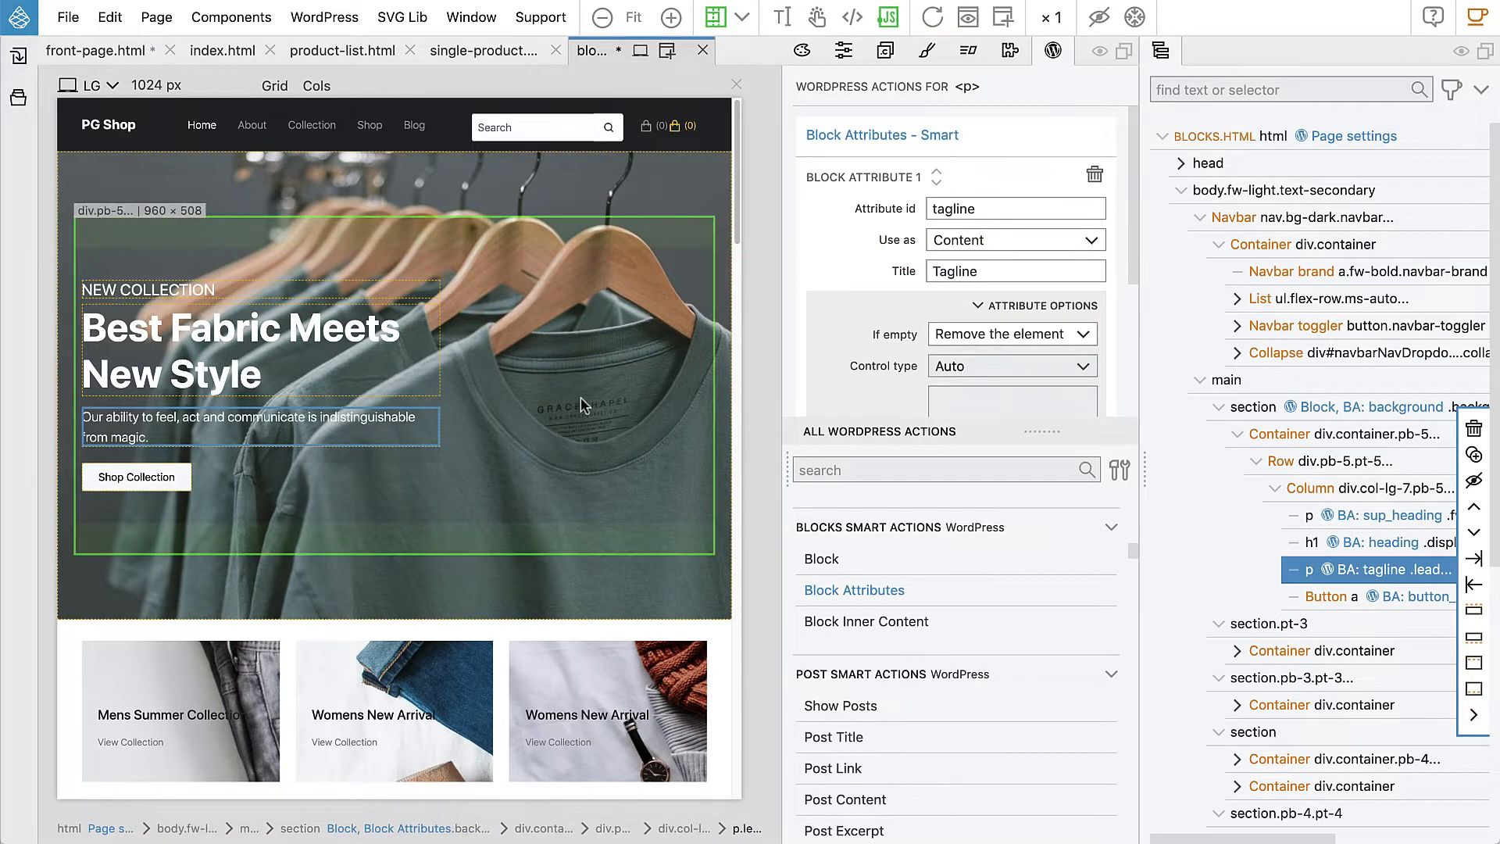
pyautogui.click(242, 348)
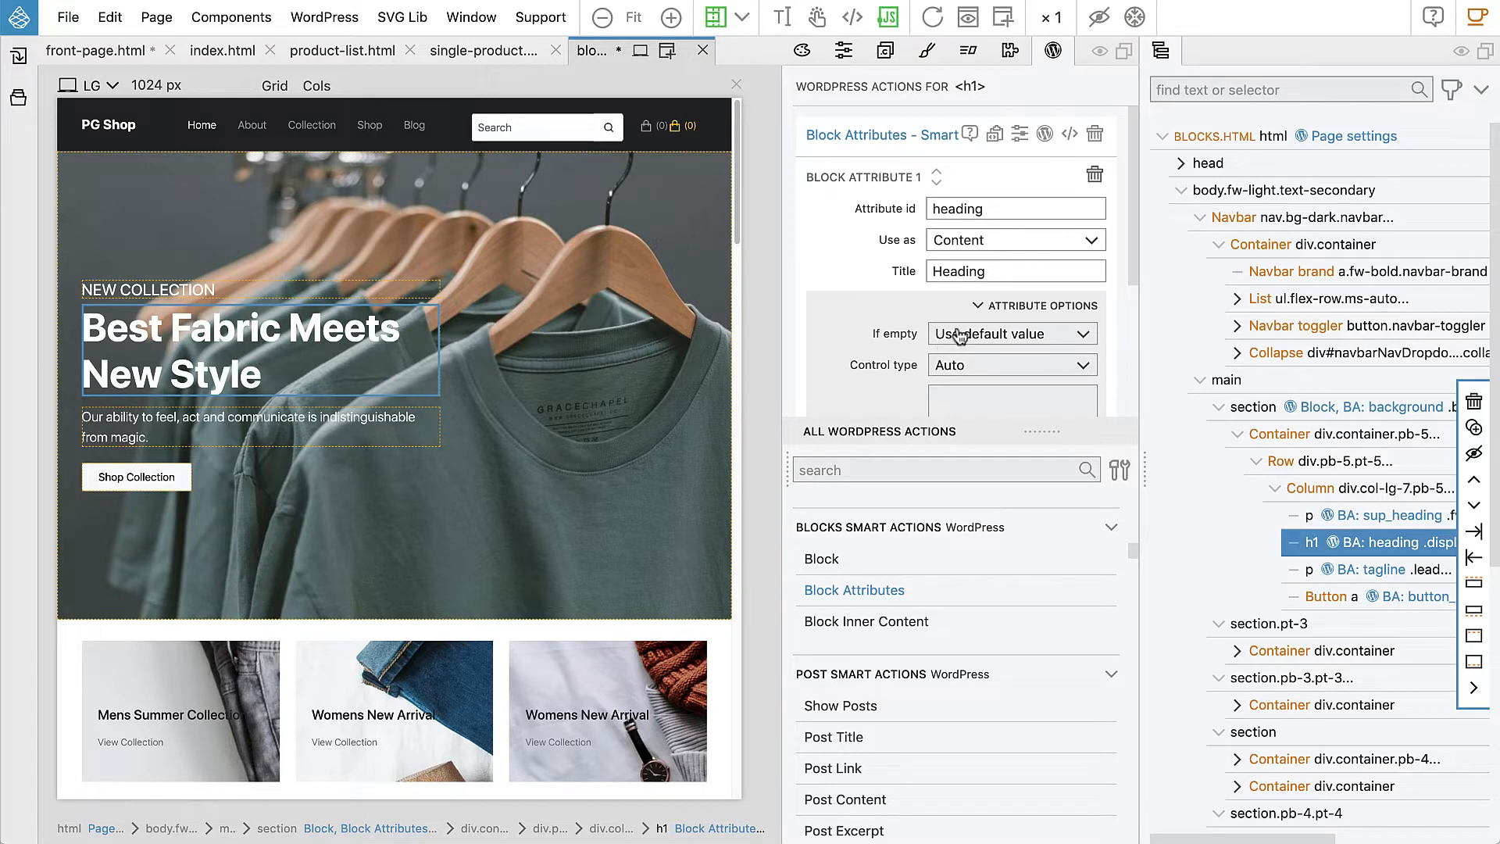
pyautogui.click(243, 290)
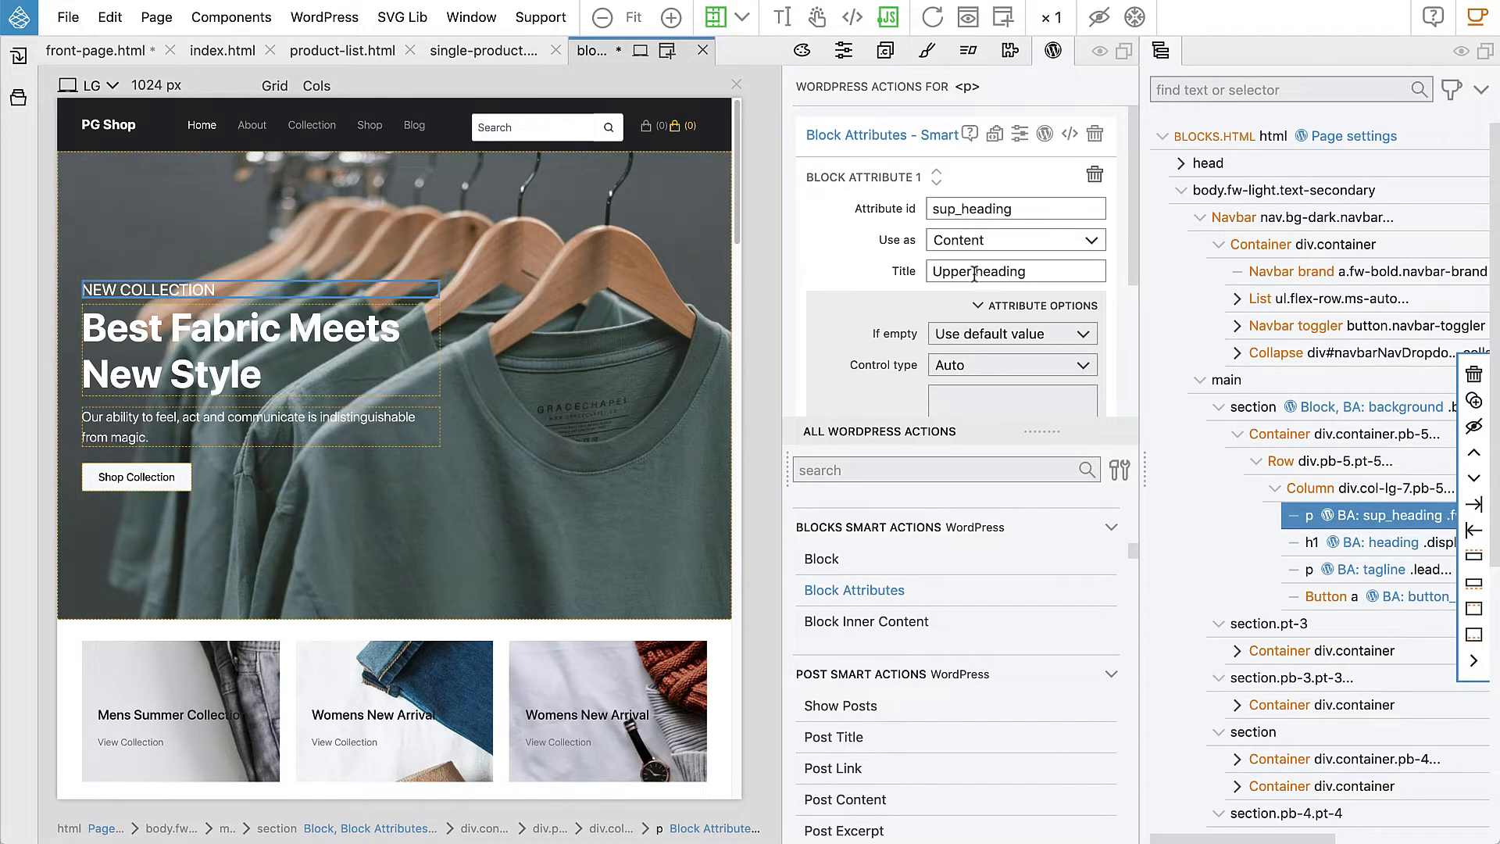
pyautogui.click(963, 336)
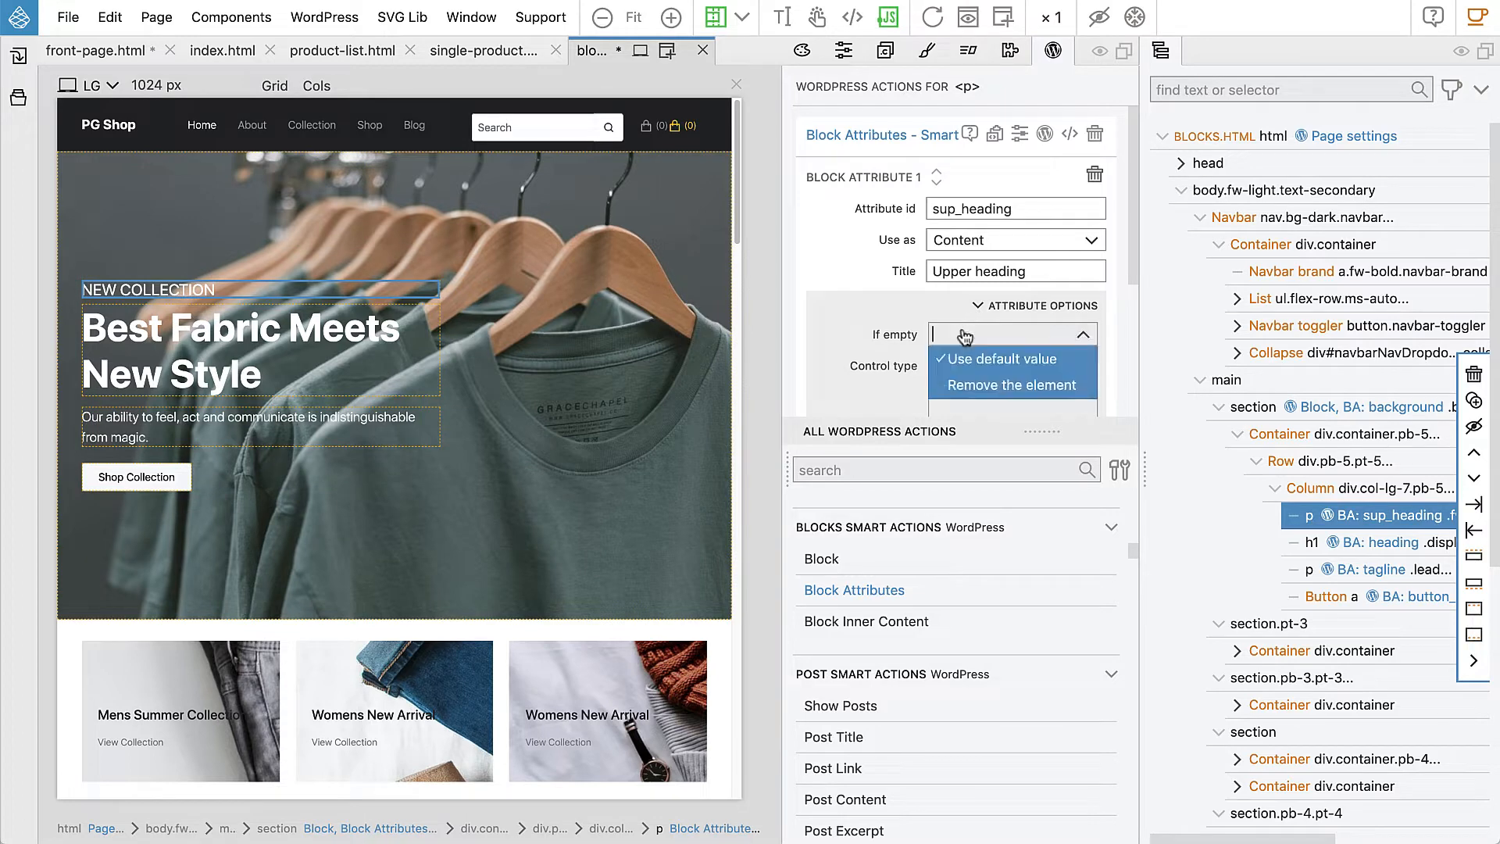
pyautogui.click(986, 380)
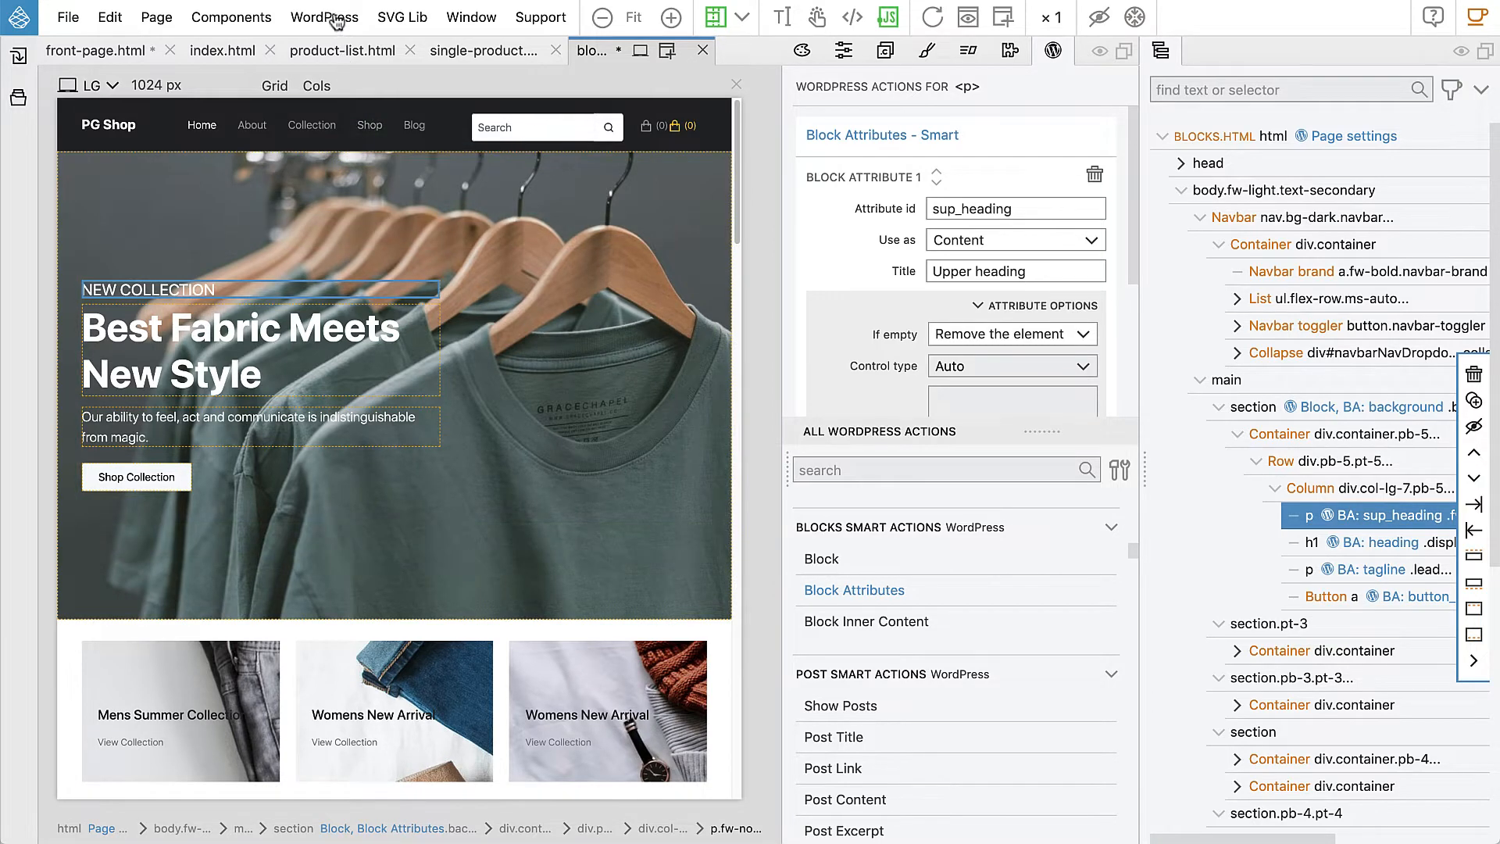
# Step: Export the WordPress theme and save all open project files
pyautogui.click(332, 18)
pyautogui.click(346, 57)
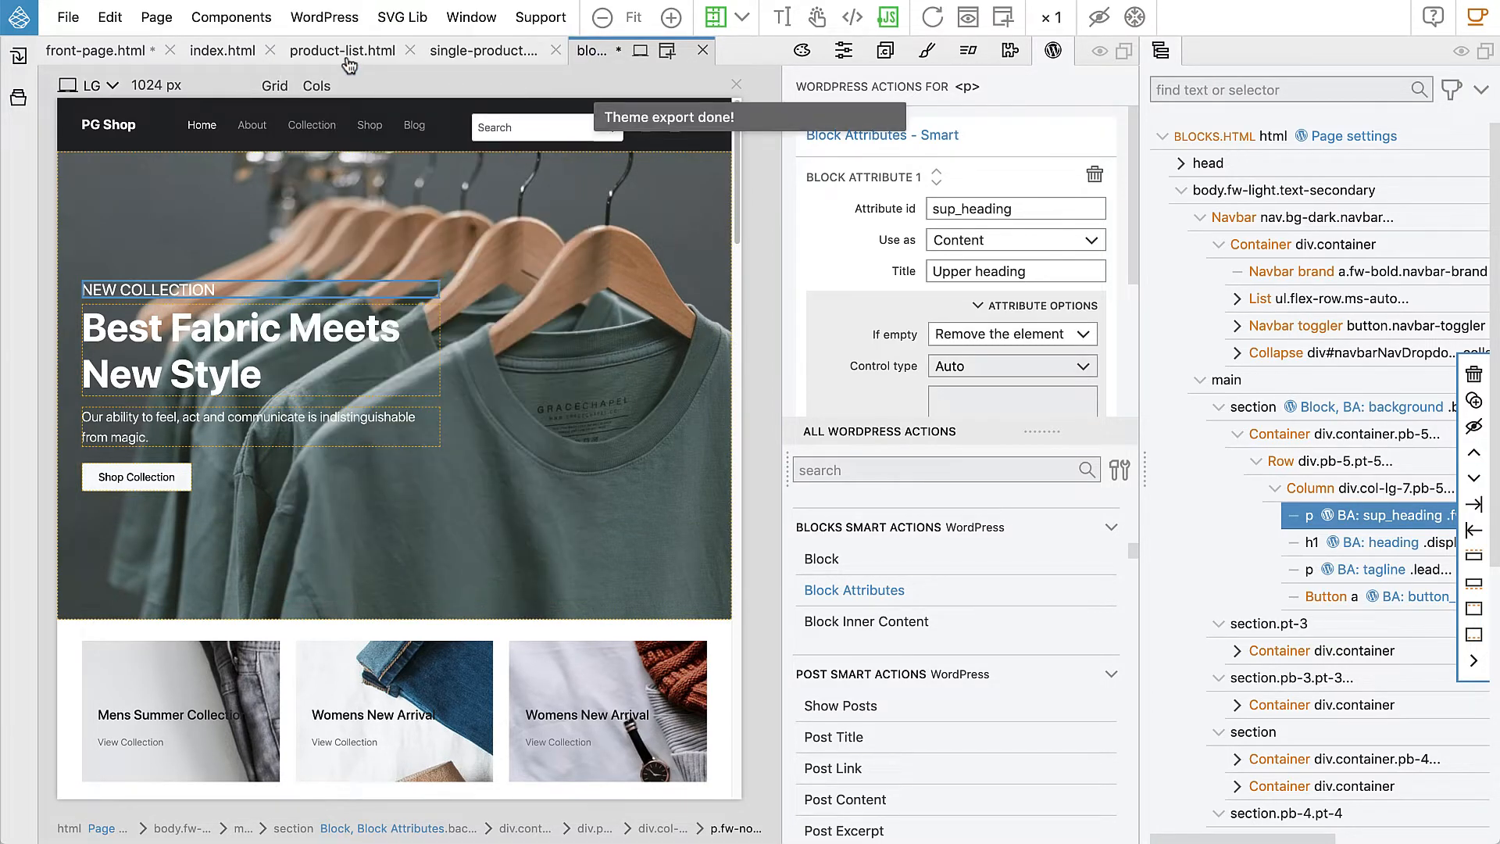
pyautogui.click(72, 19)
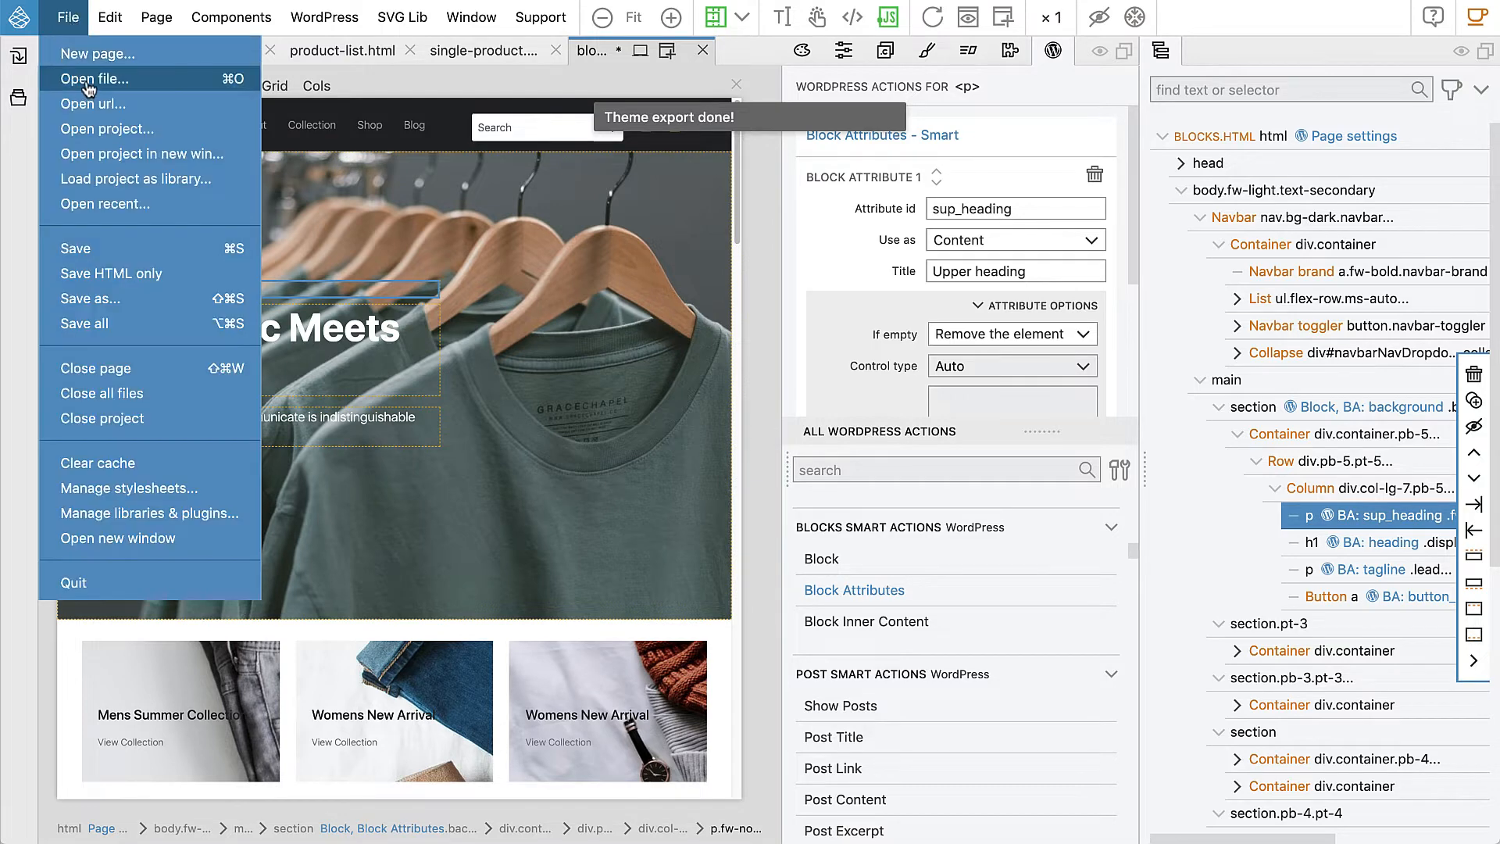
pyautogui.click(110, 324)
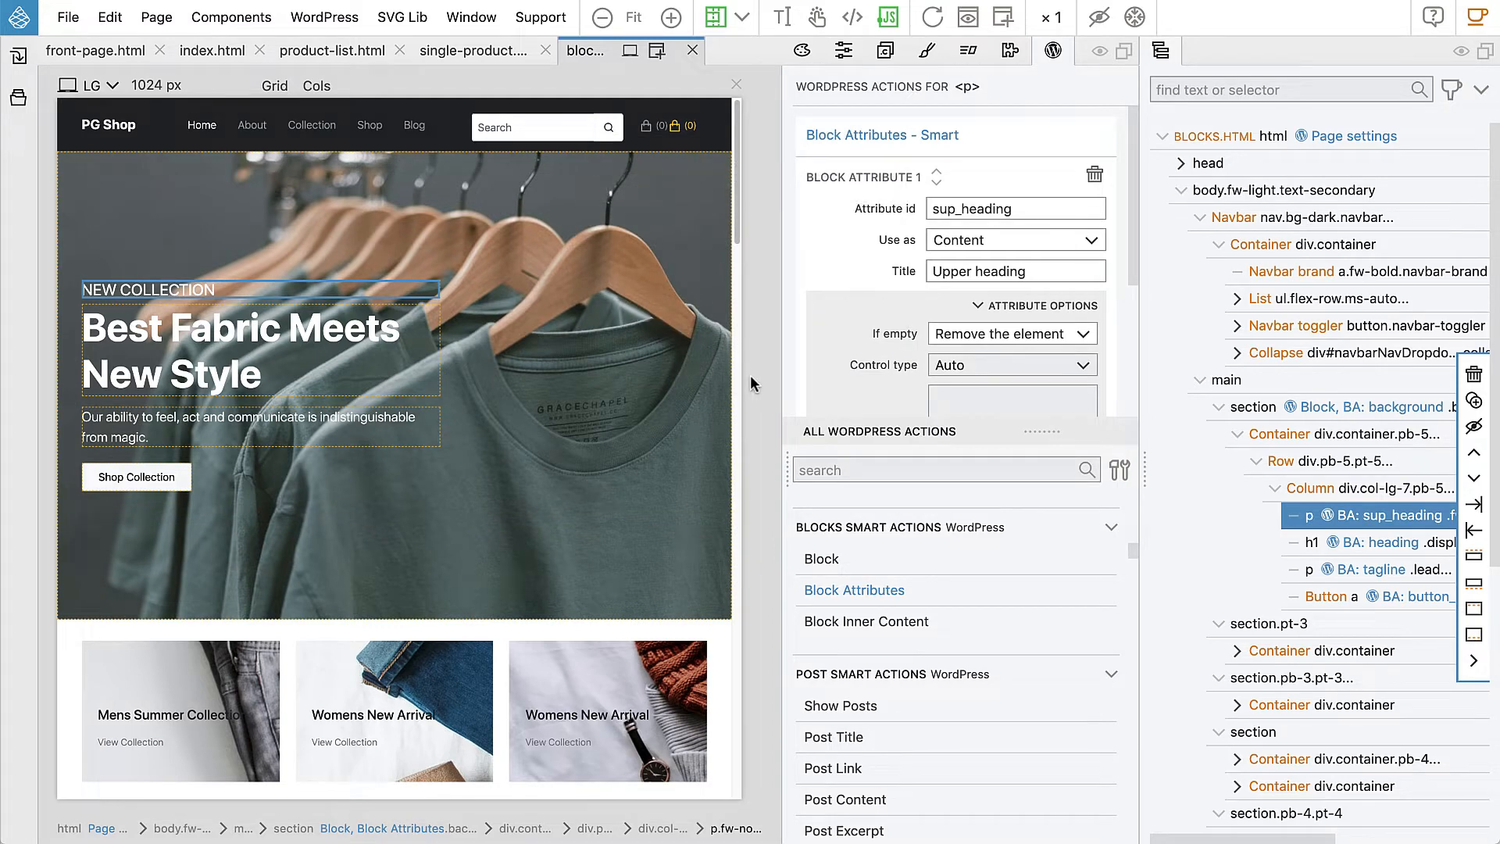
pyautogui.press('super+Tab')
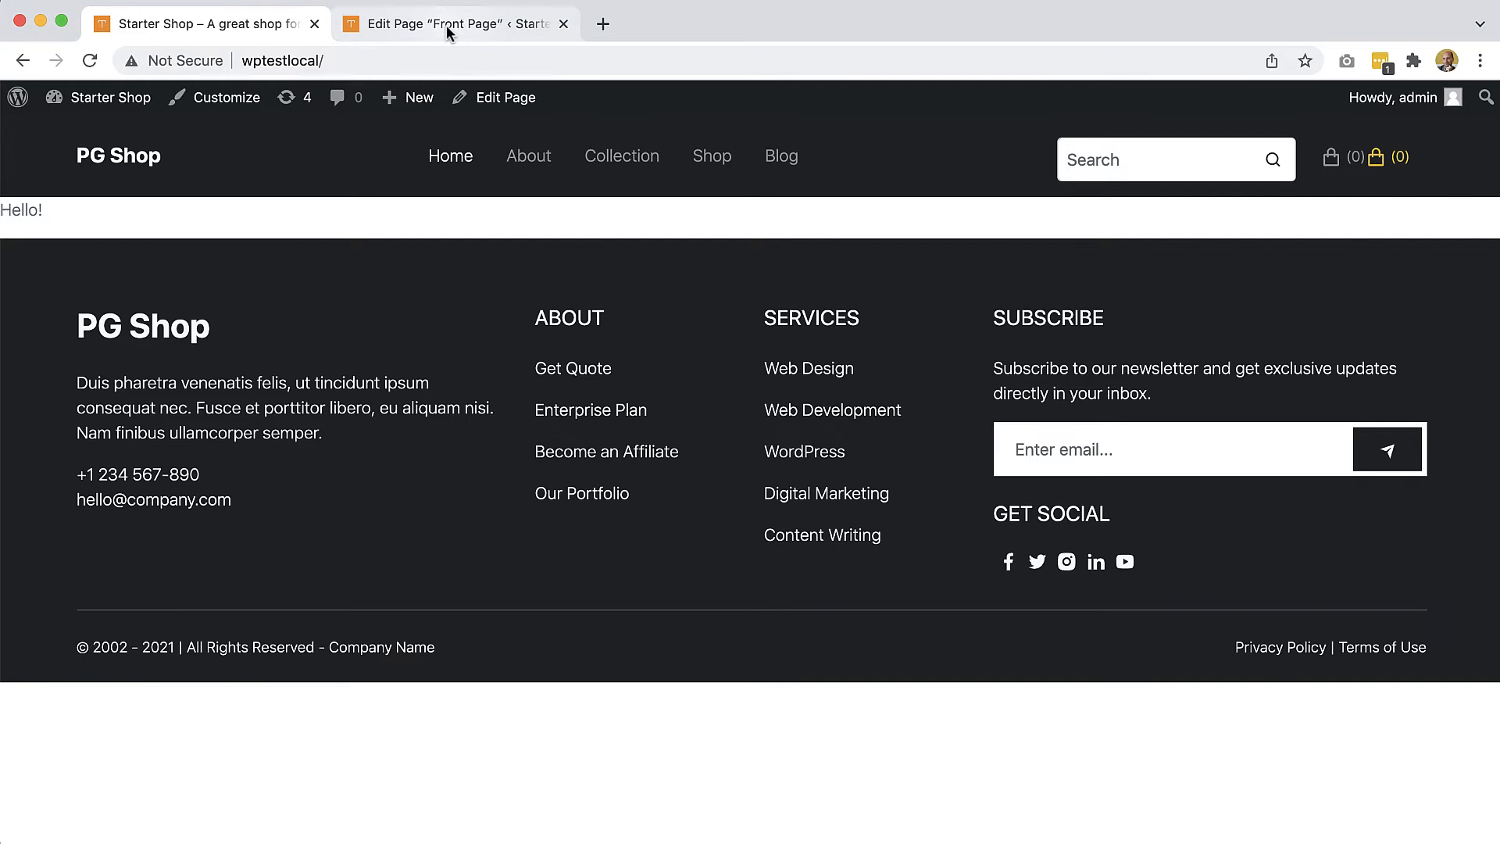
# Step: Reload the Front Page editor, insert the Front Hero block from Shop Blocks, and update the page
pyautogui.click(448, 25)
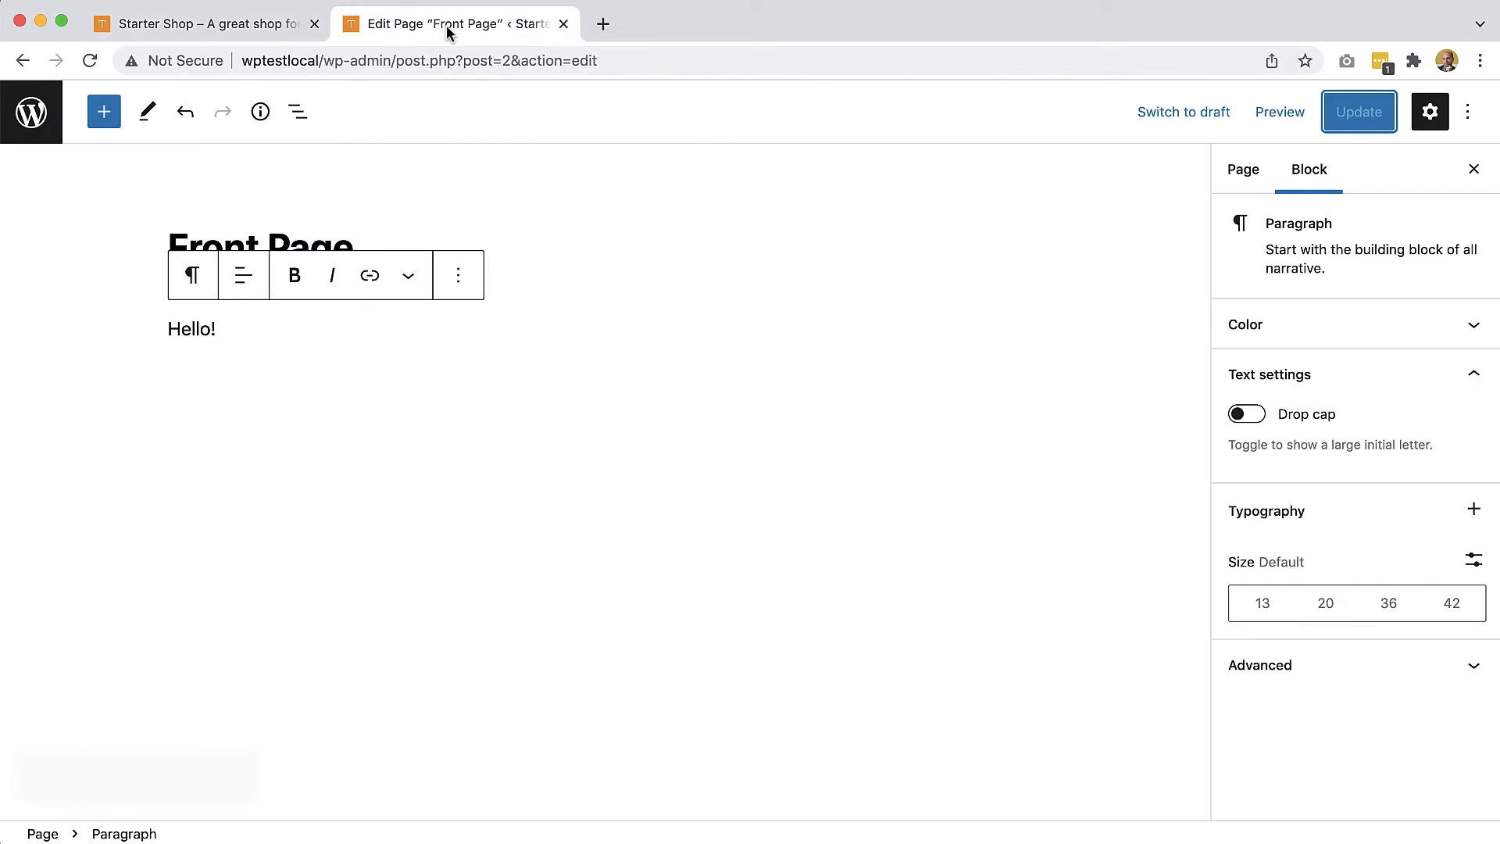
pyautogui.click(90, 62)
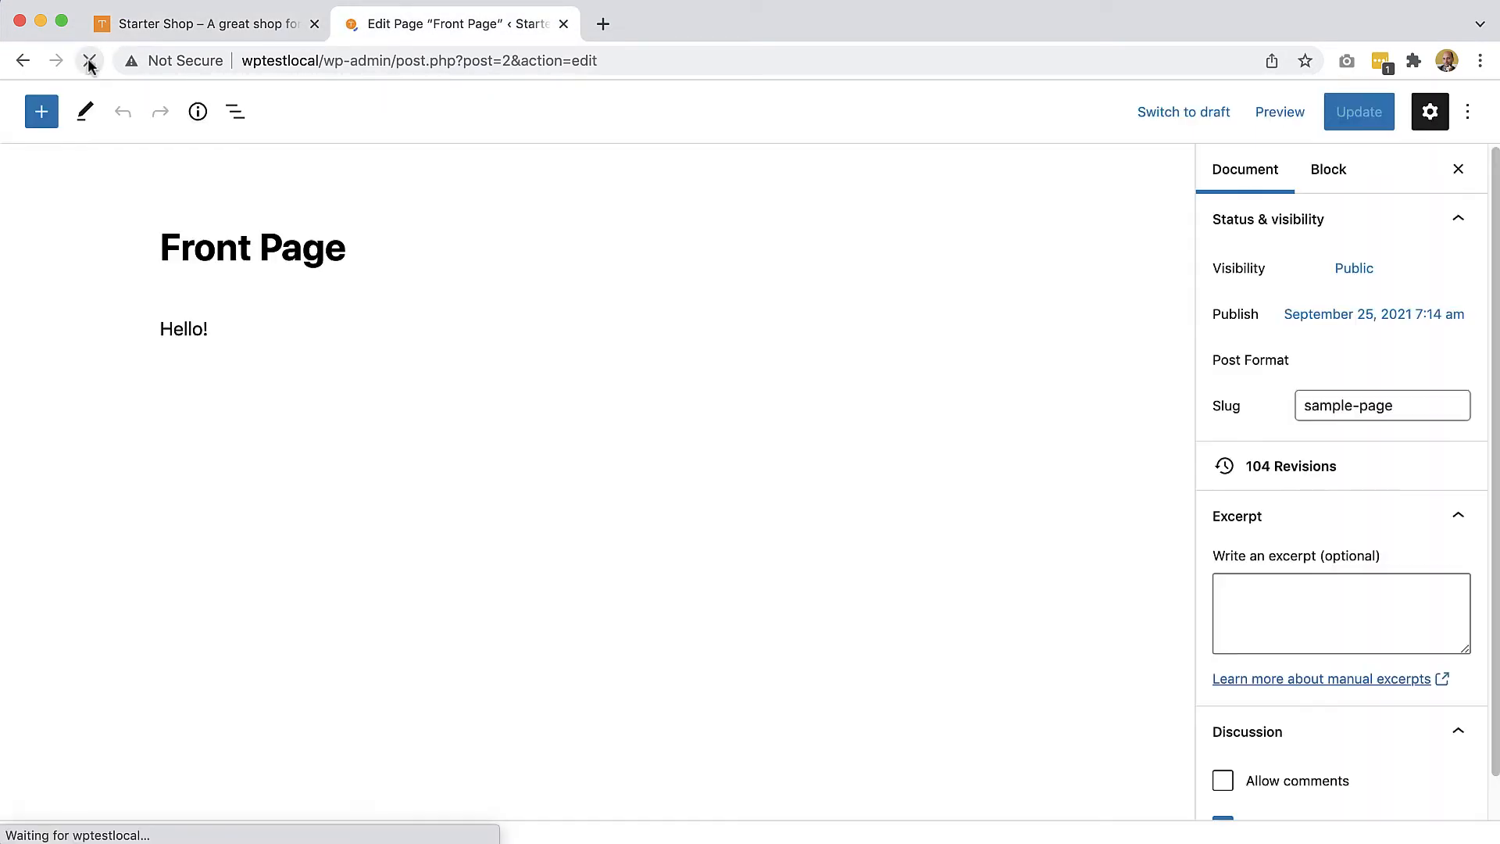
pyautogui.click(107, 117)
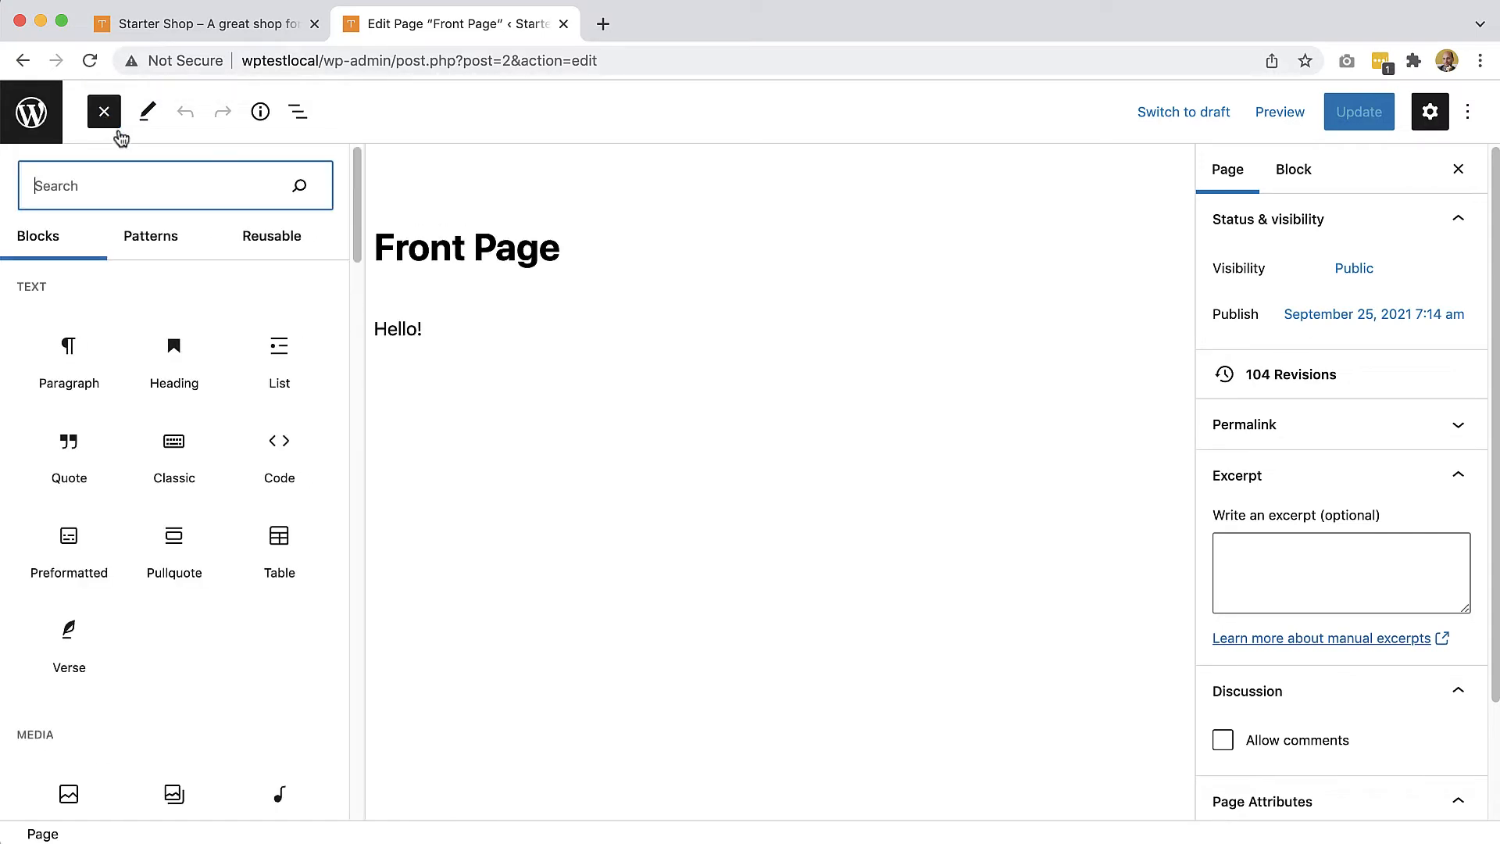
pyautogui.scroll(-2, 355, 211)
pyautogui.moveTo(356, 226); pyautogui.dragTo(287, 781)
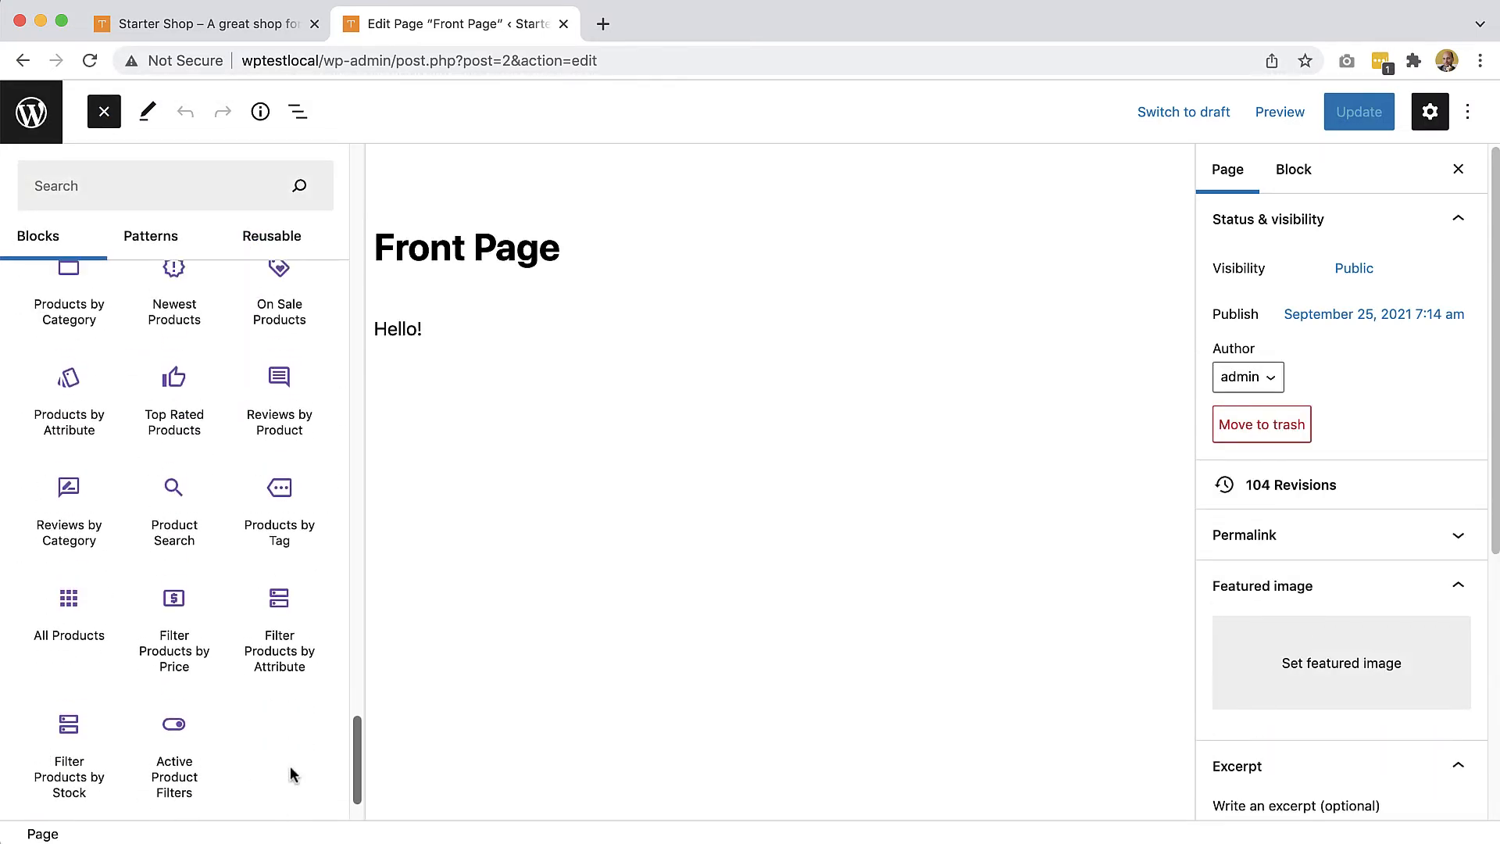
pyautogui.scroll(8, 291, 771)
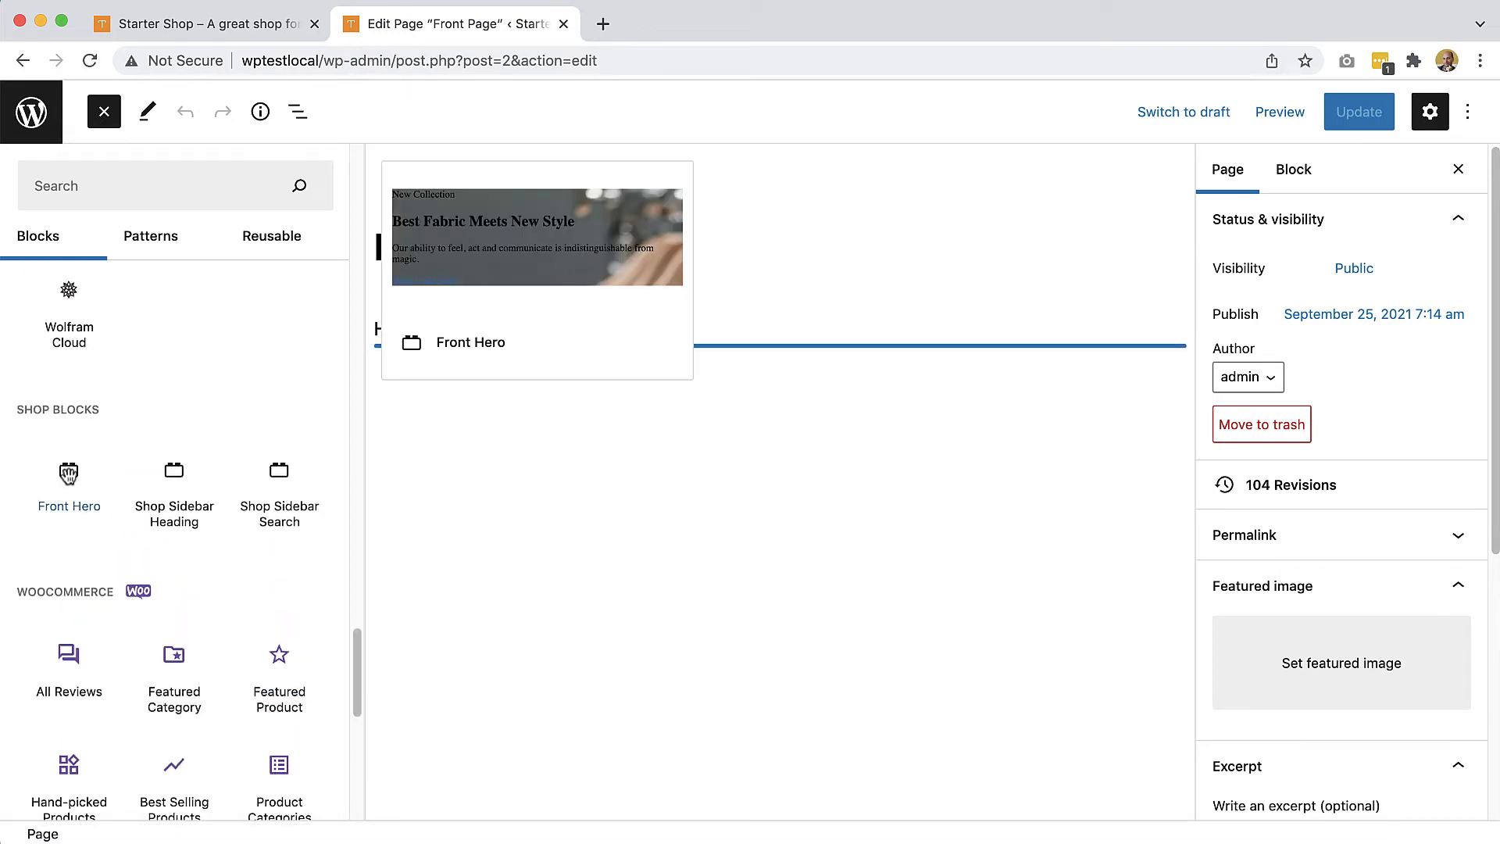
pyautogui.click(69, 474)
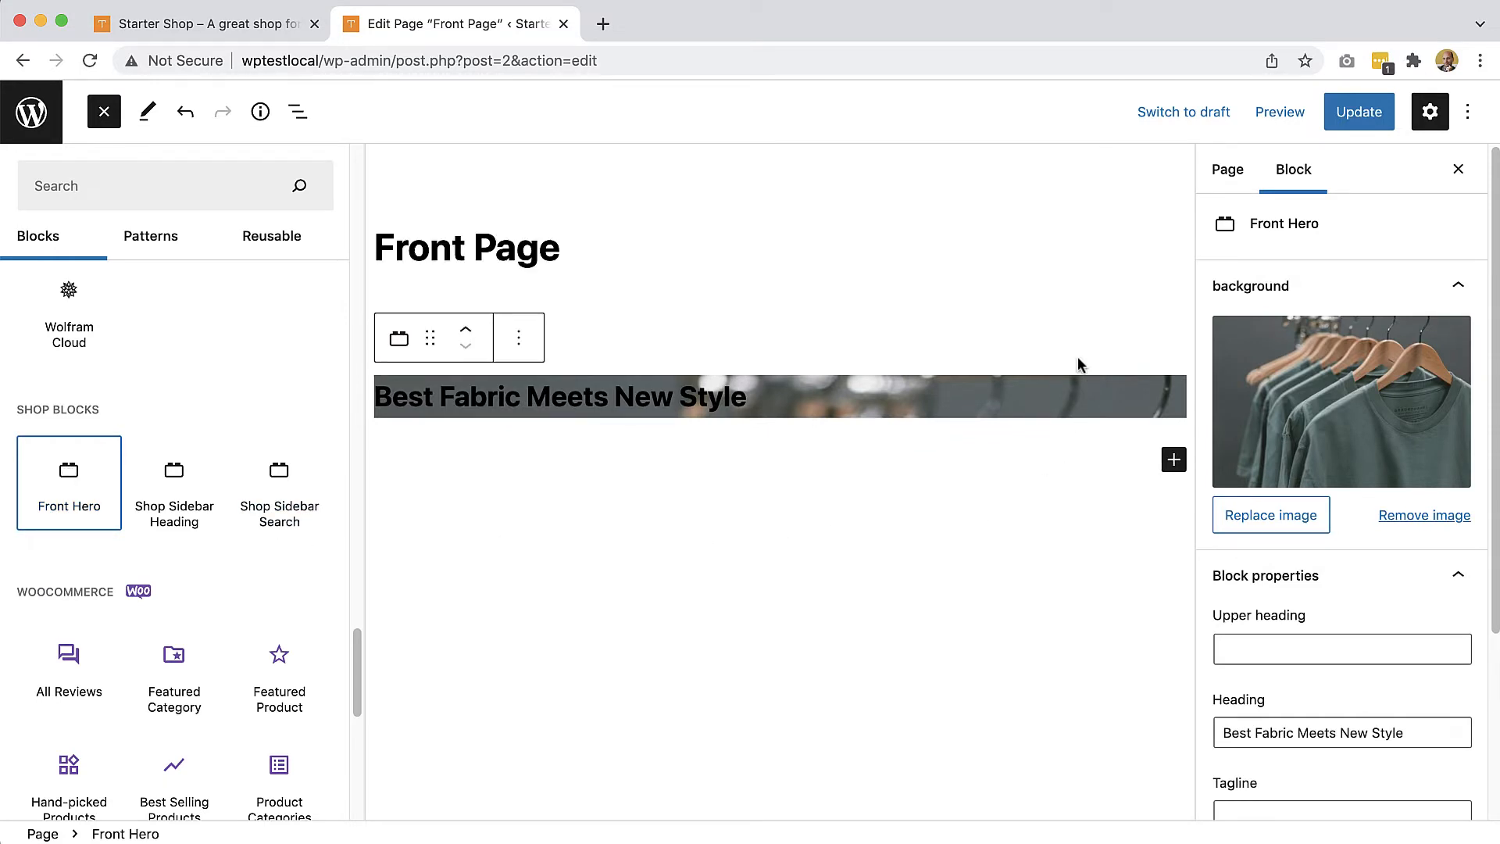
pyautogui.click(104, 112)
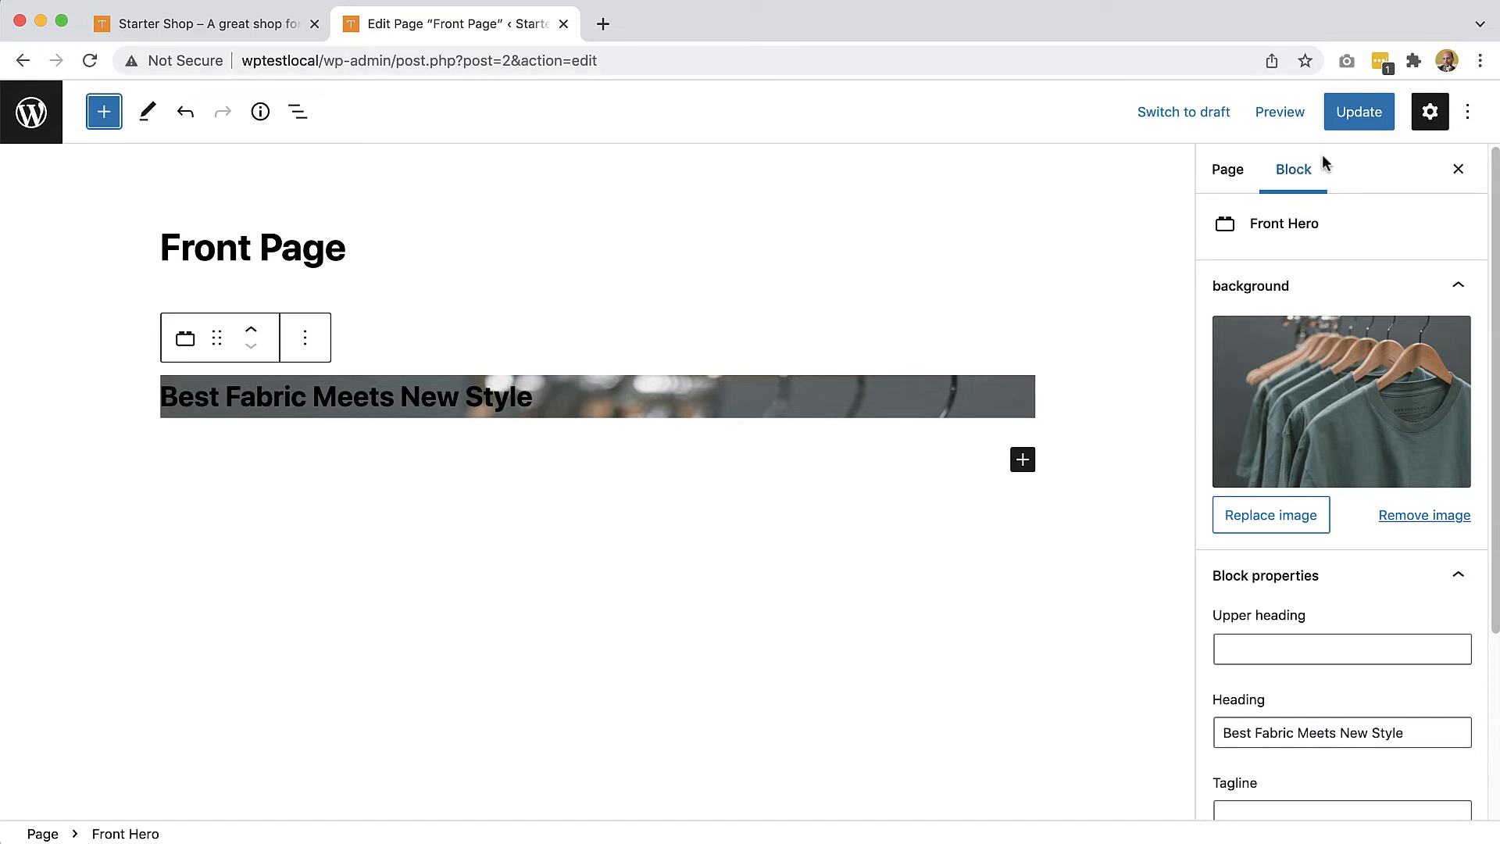
pyautogui.click(1357, 114)
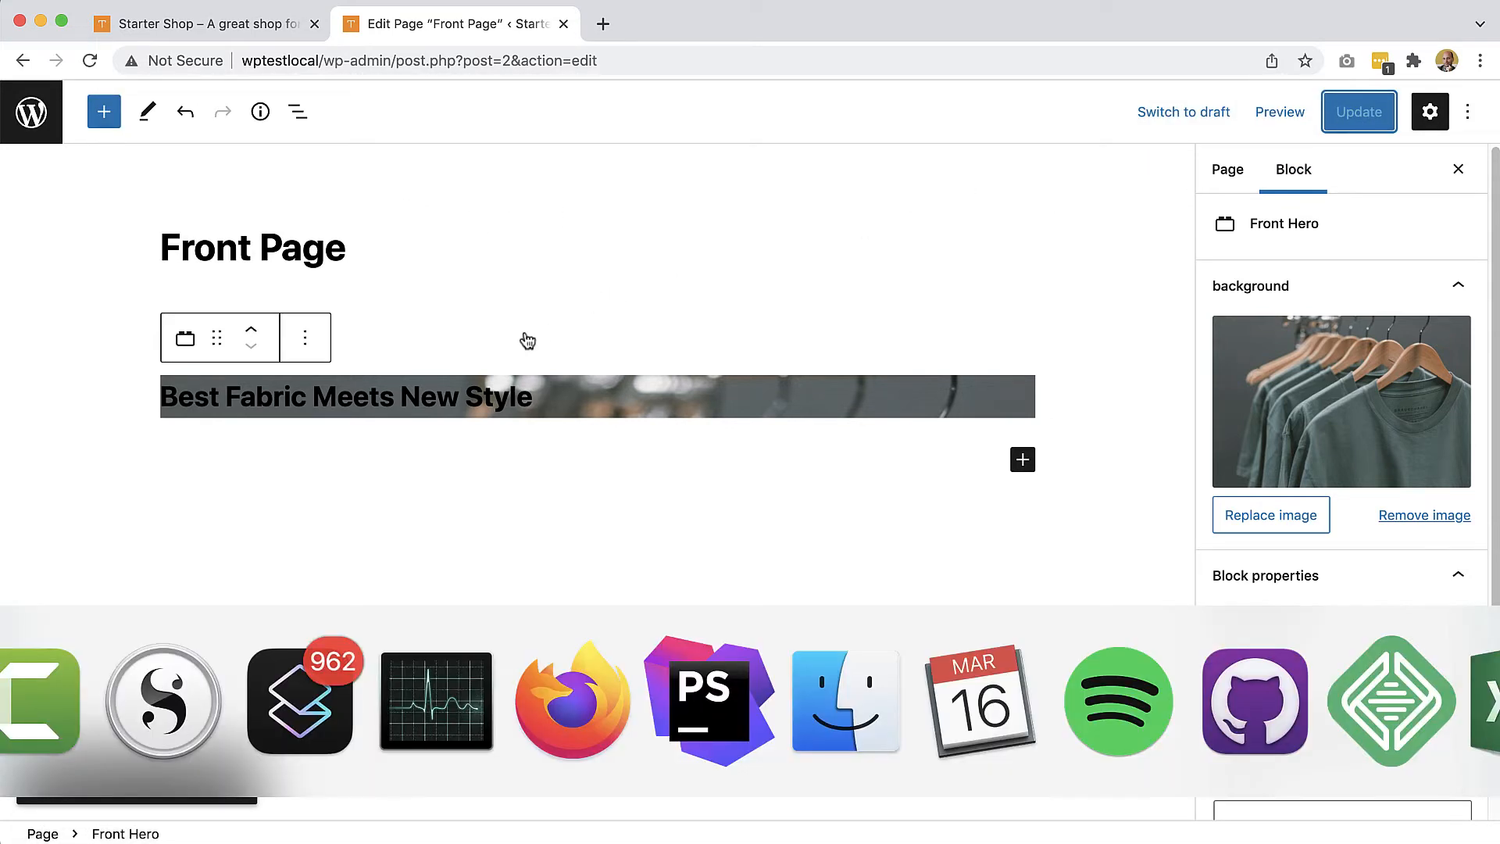
pyautogui.press('super+Tab')
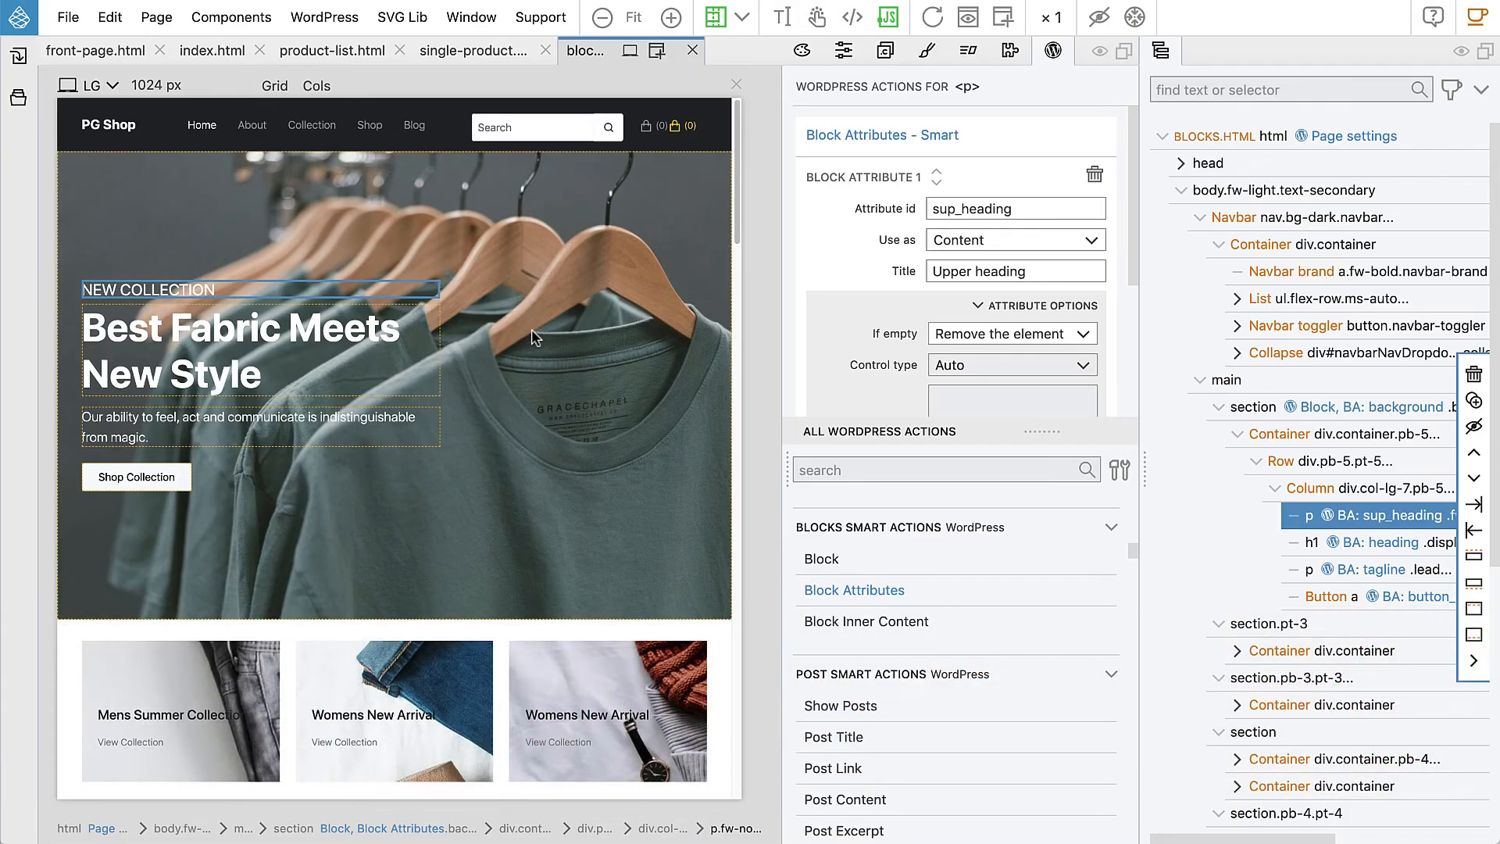
# Step: Open the WordPress Theme / Plugin settings and browse for the Blocks Editor stylesheet 1 file
pyautogui.click(326, 17)
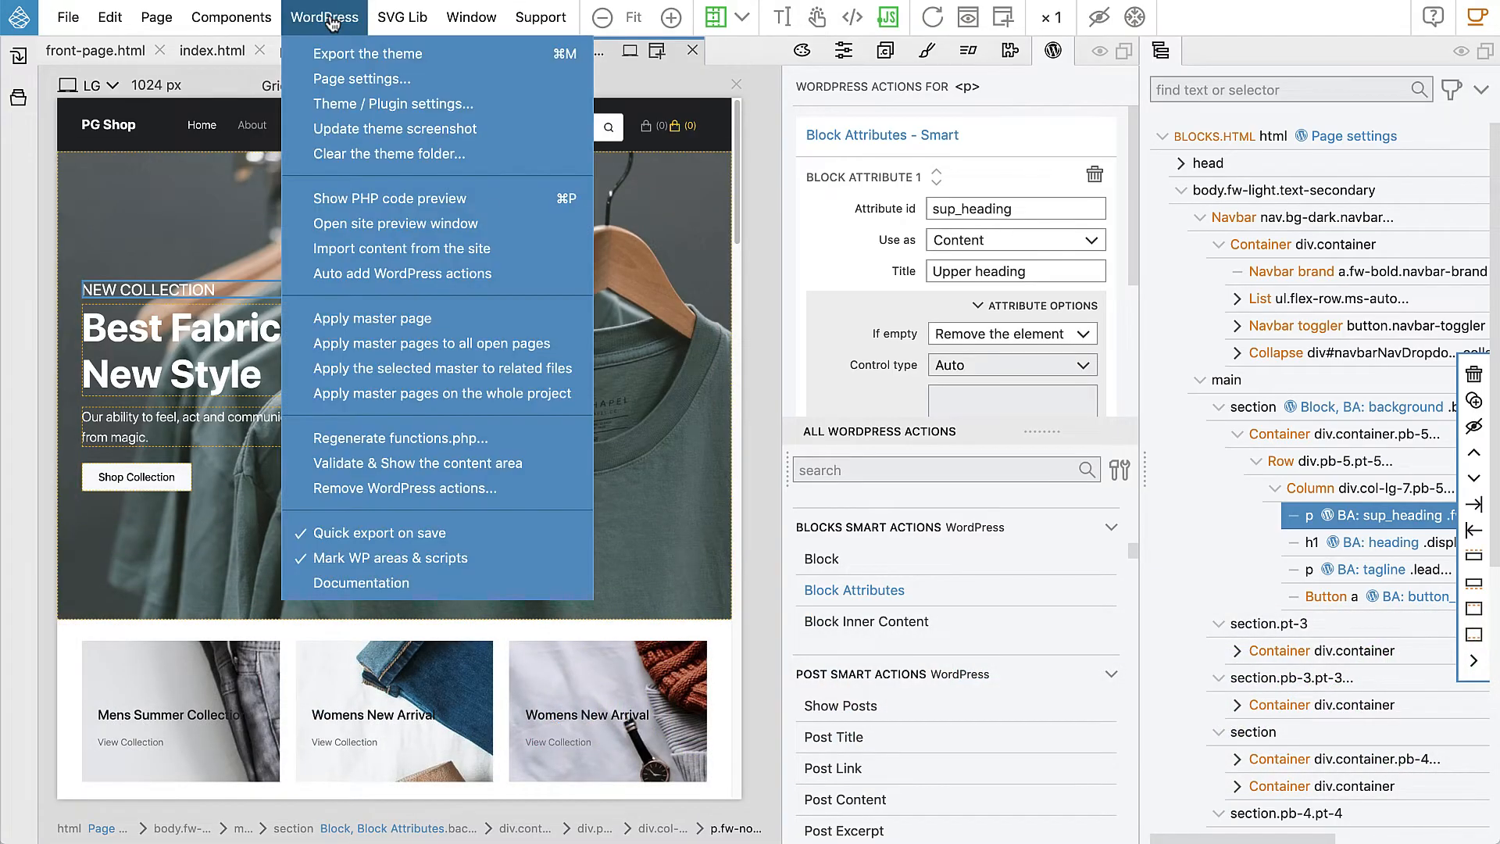
pyautogui.click(361, 107)
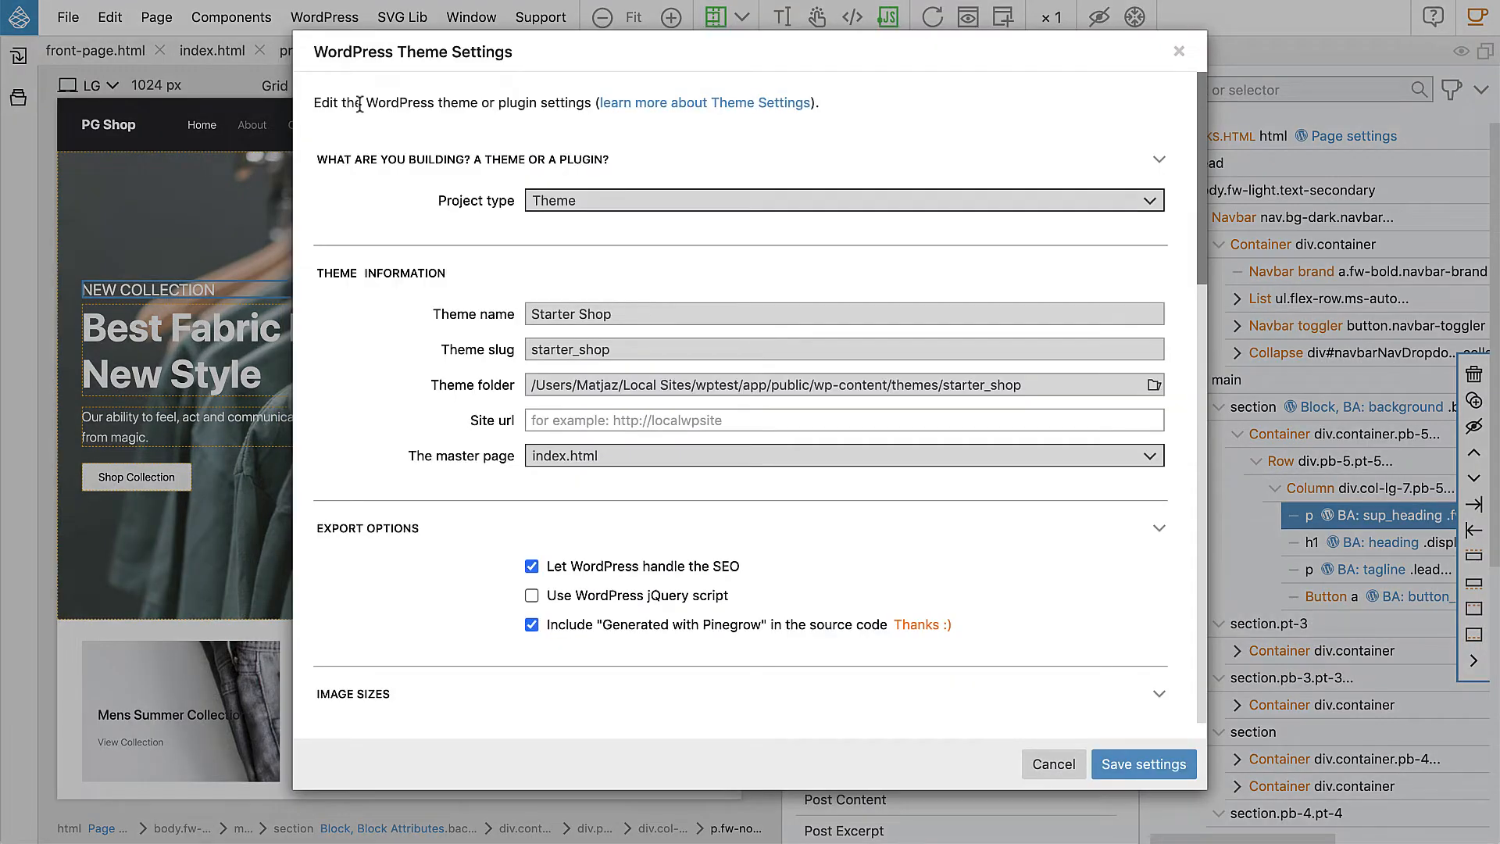
pyautogui.scroll(-10, 418, 377)
pyautogui.scroll(-4, 417, 377)
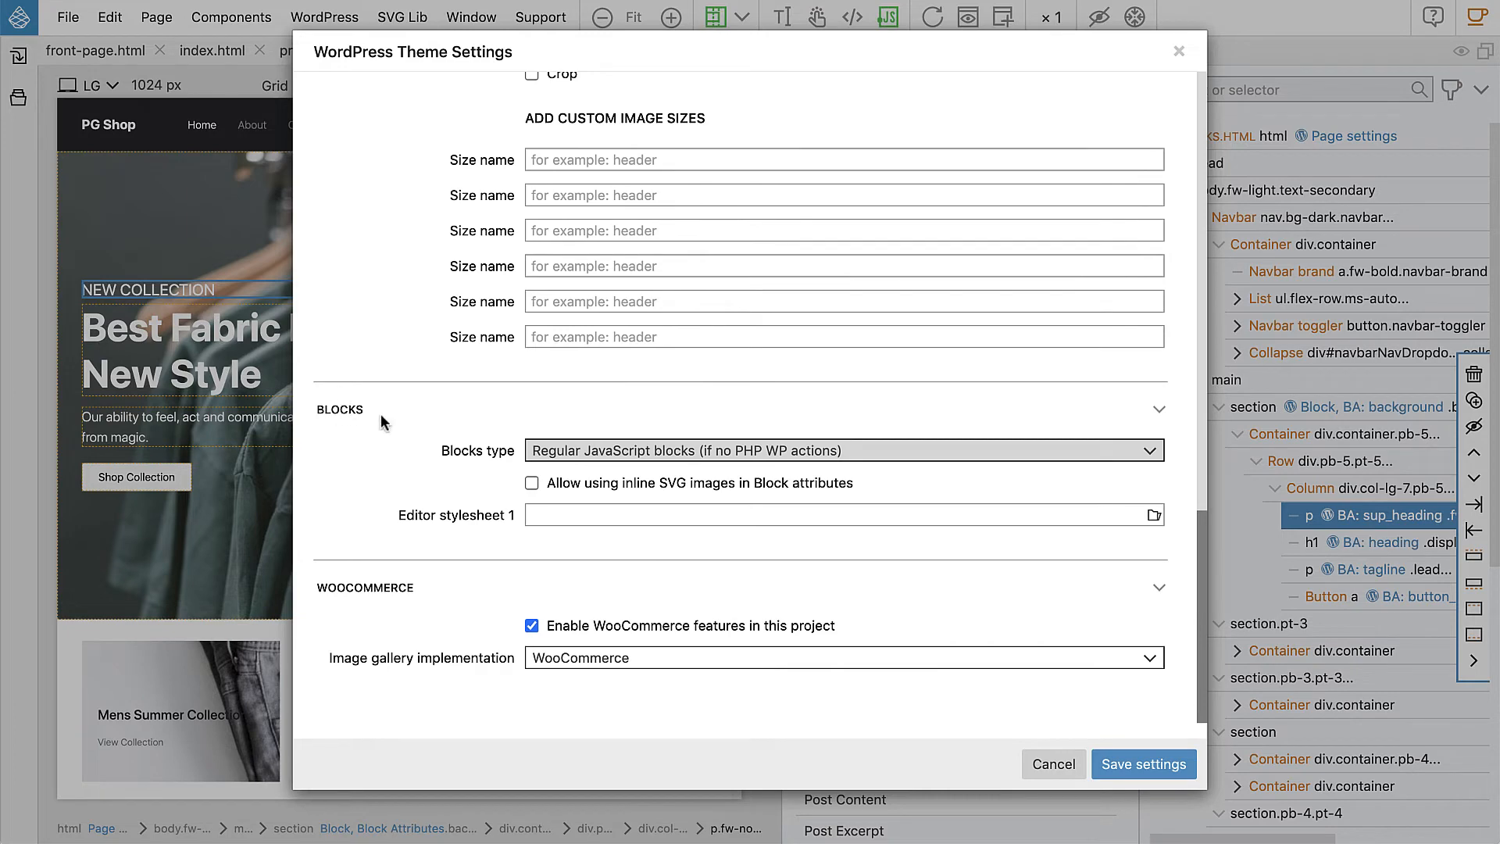
pyautogui.click(558, 519)
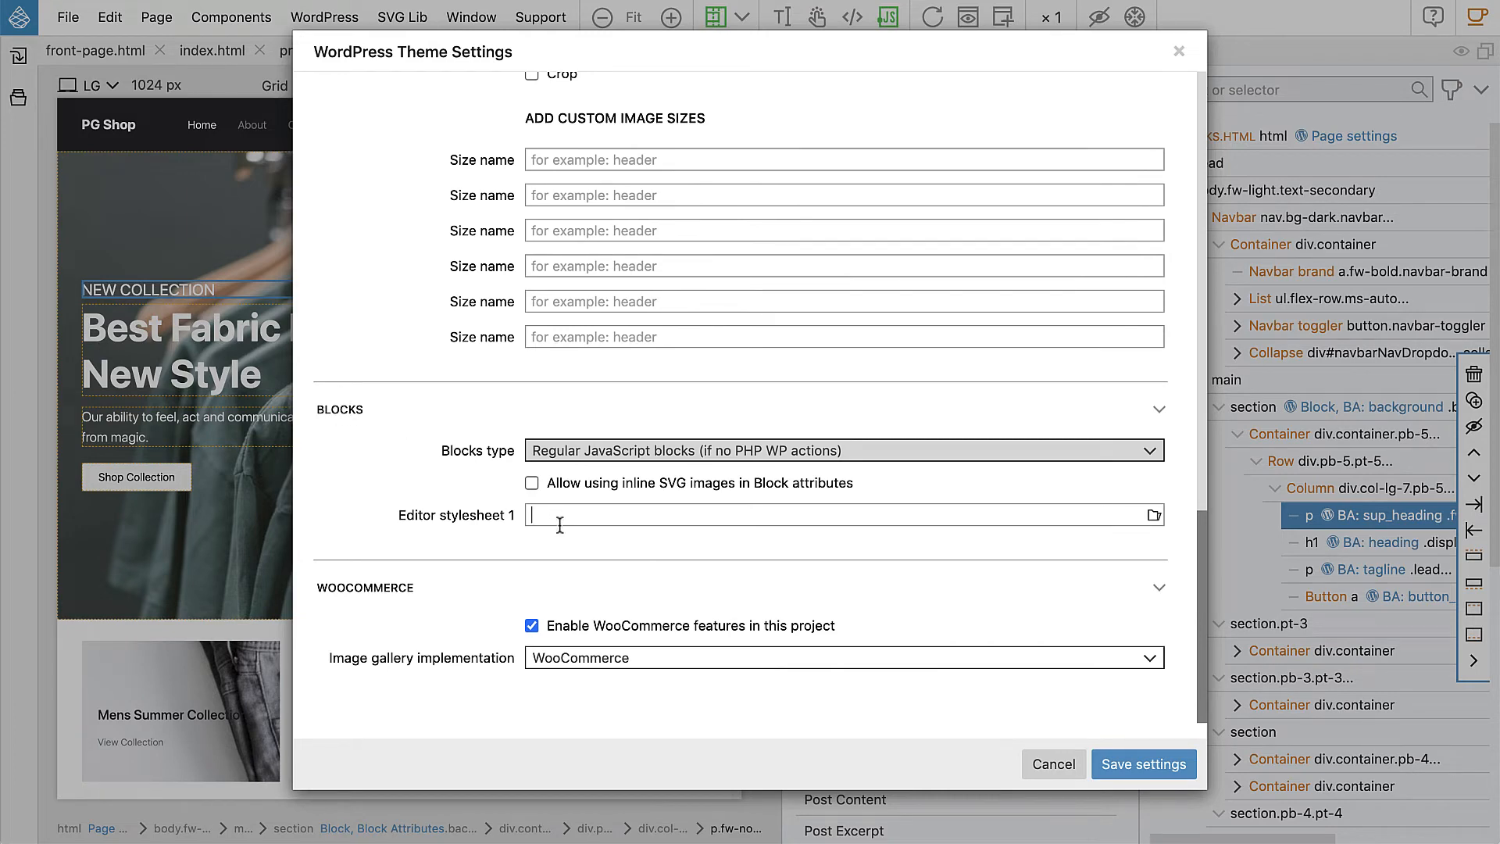
pyautogui.click(1153, 515)
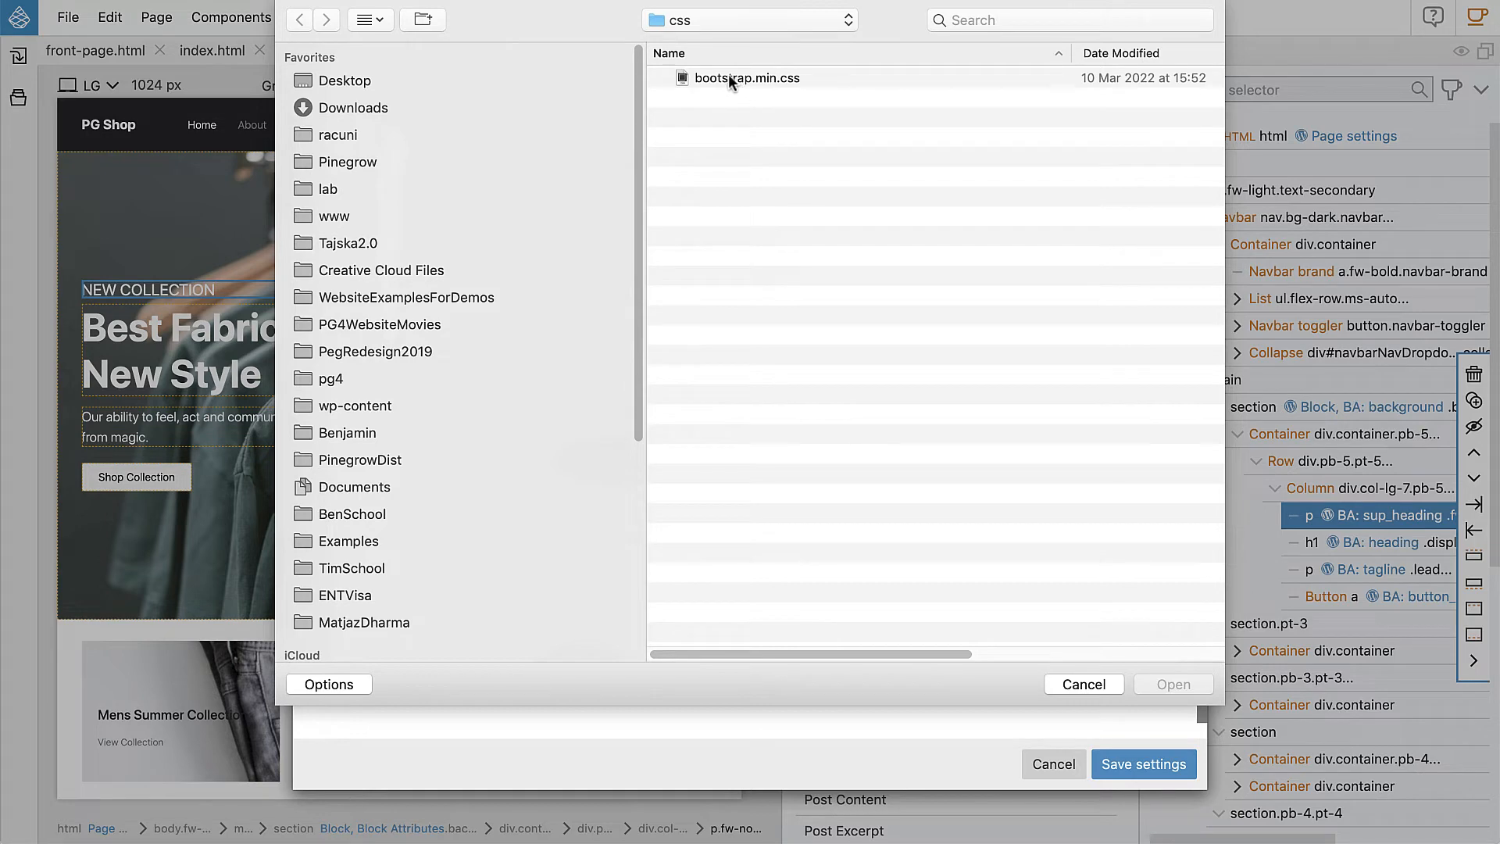
# Step: Pick bootstrap/css/bootstrap.min.css from the StarterShop_BS5 folder as Editor stylesheet 1
pyautogui.click(720, 20)
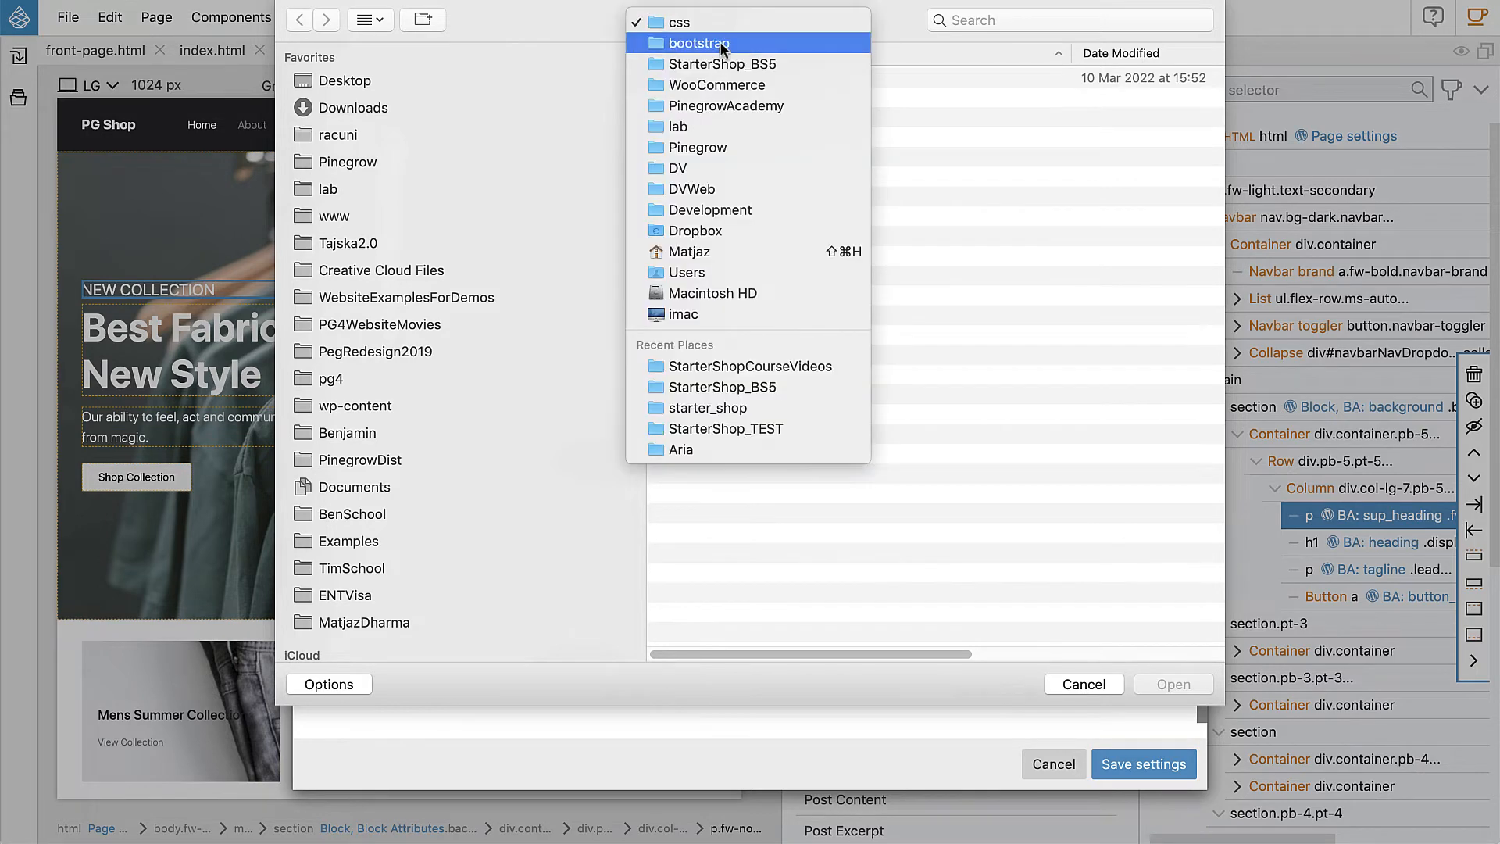
pyautogui.click(719, 59)
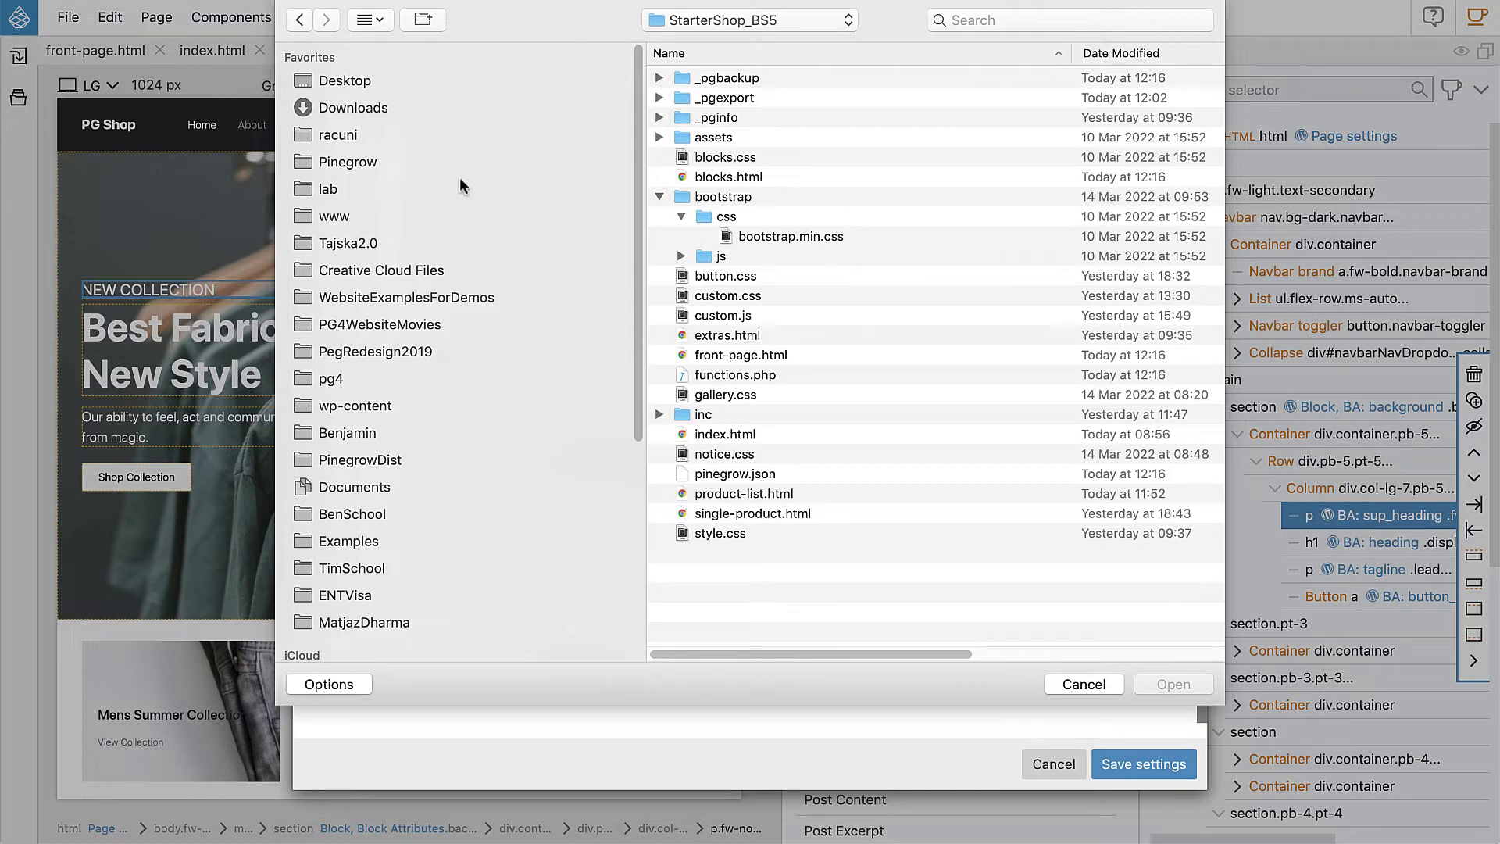
pyautogui.doubleClick(781, 230)
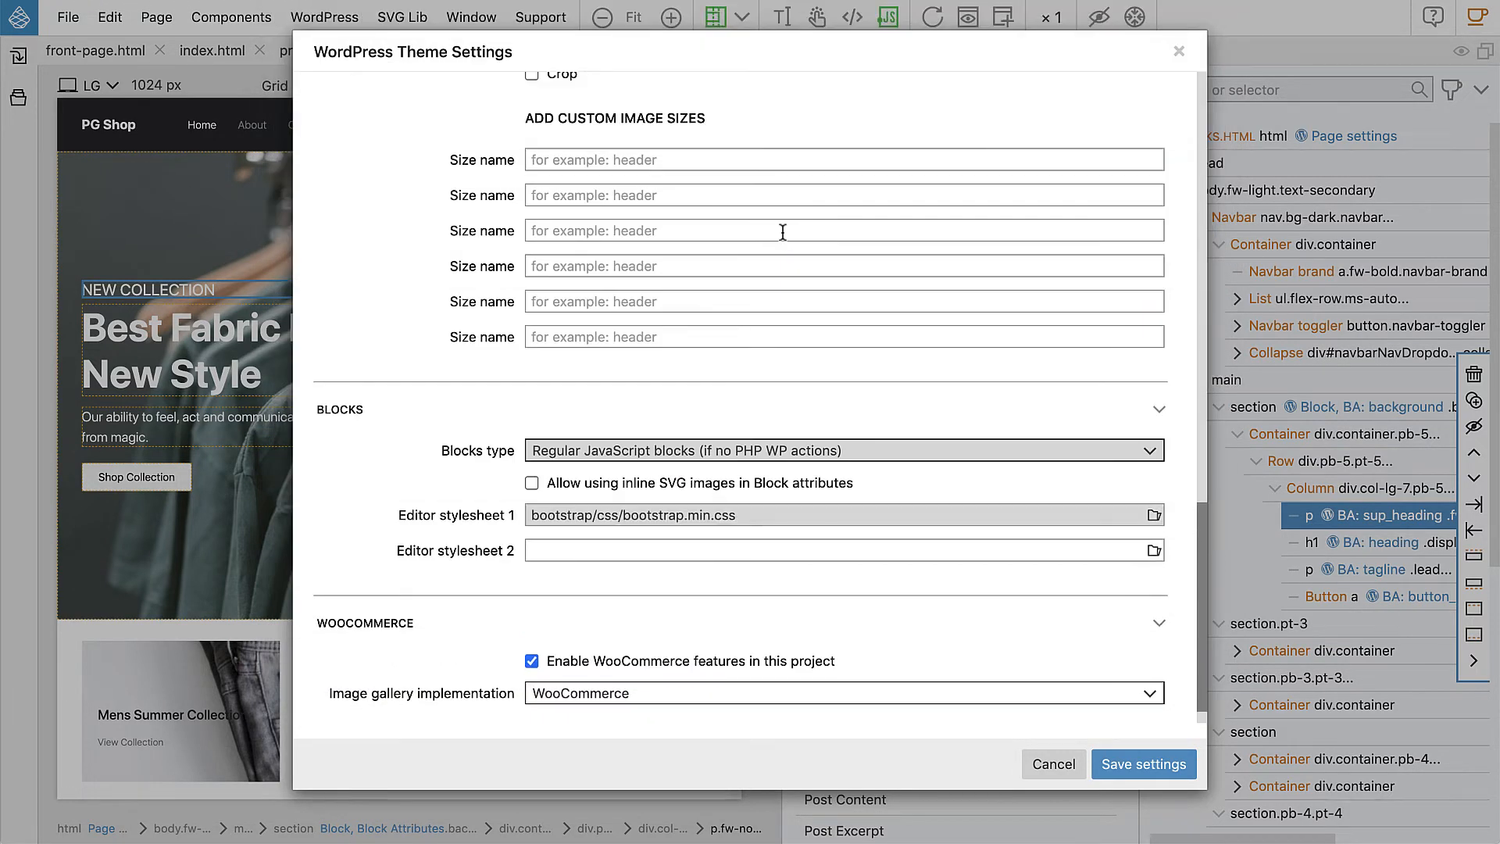
# Step: Set blocks.css from the StarterShop_BS5 folder as Editor stylesheet 2
pyautogui.click(1154, 550)
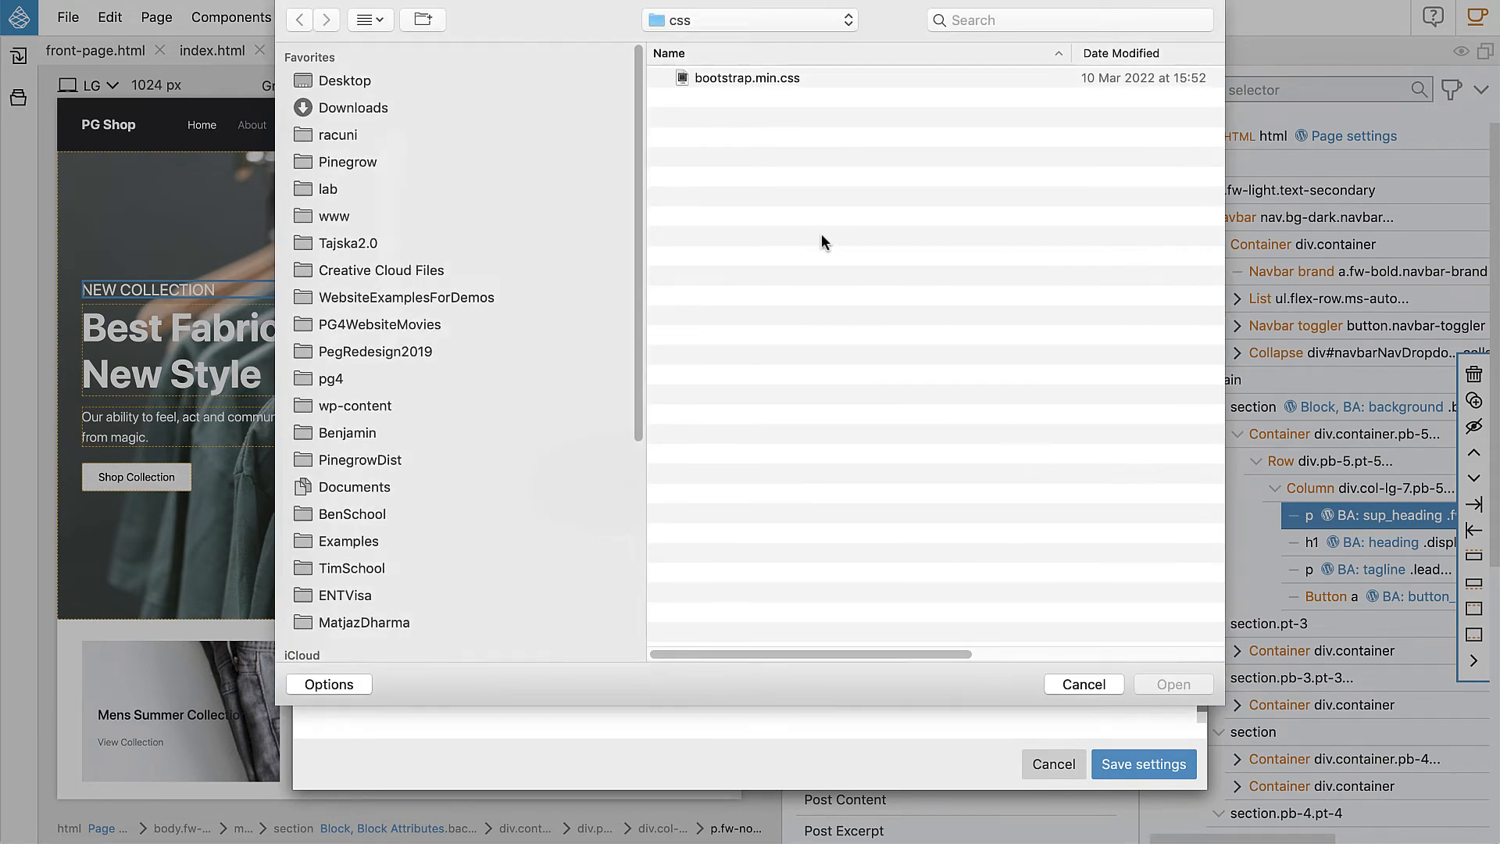
pyautogui.click(719, 20)
pyautogui.click(723, 40)
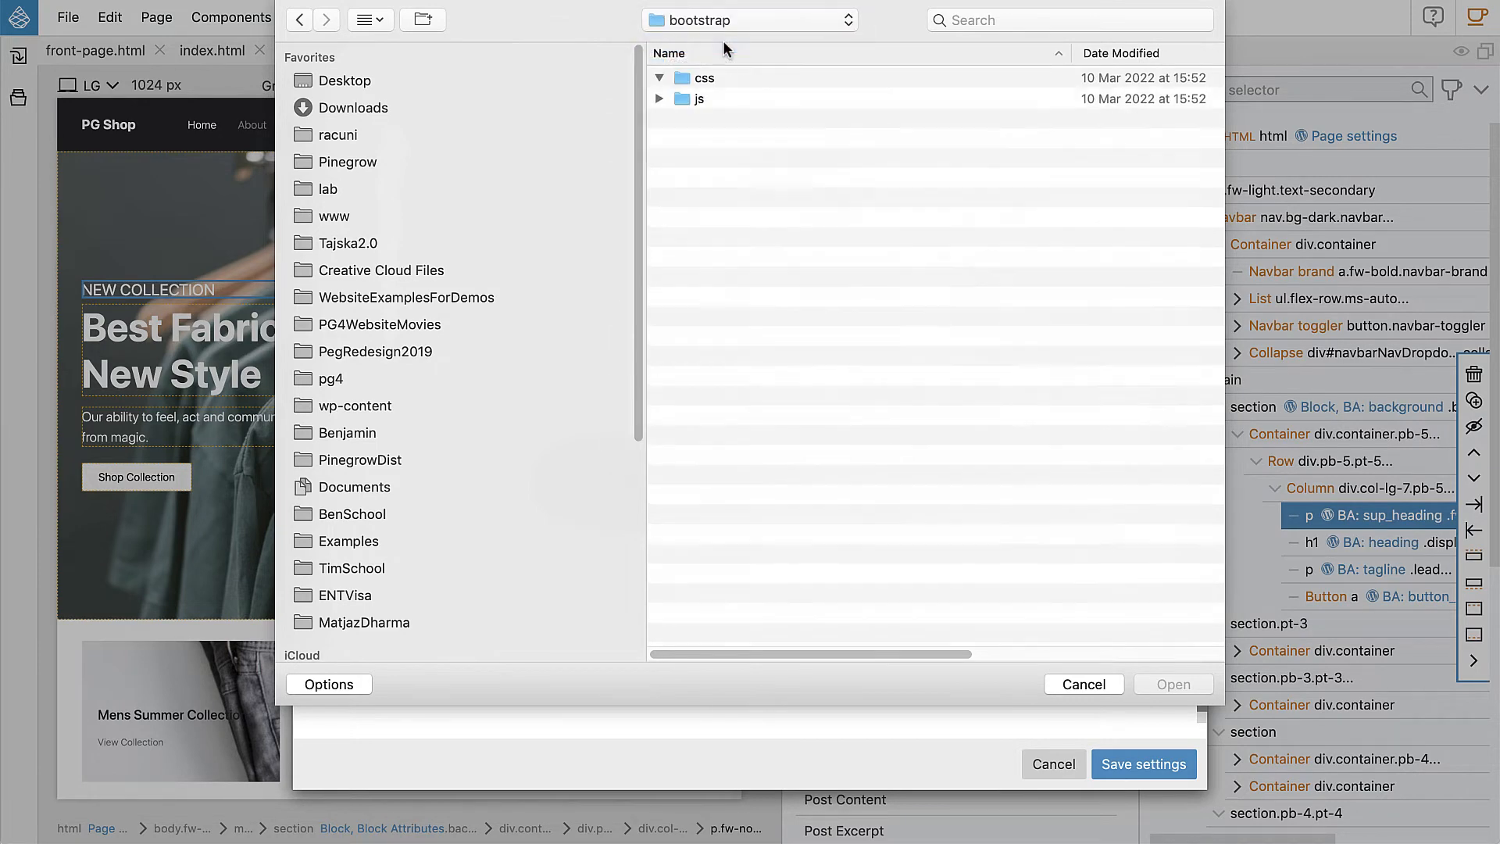
pyautogui.click(718, 22)
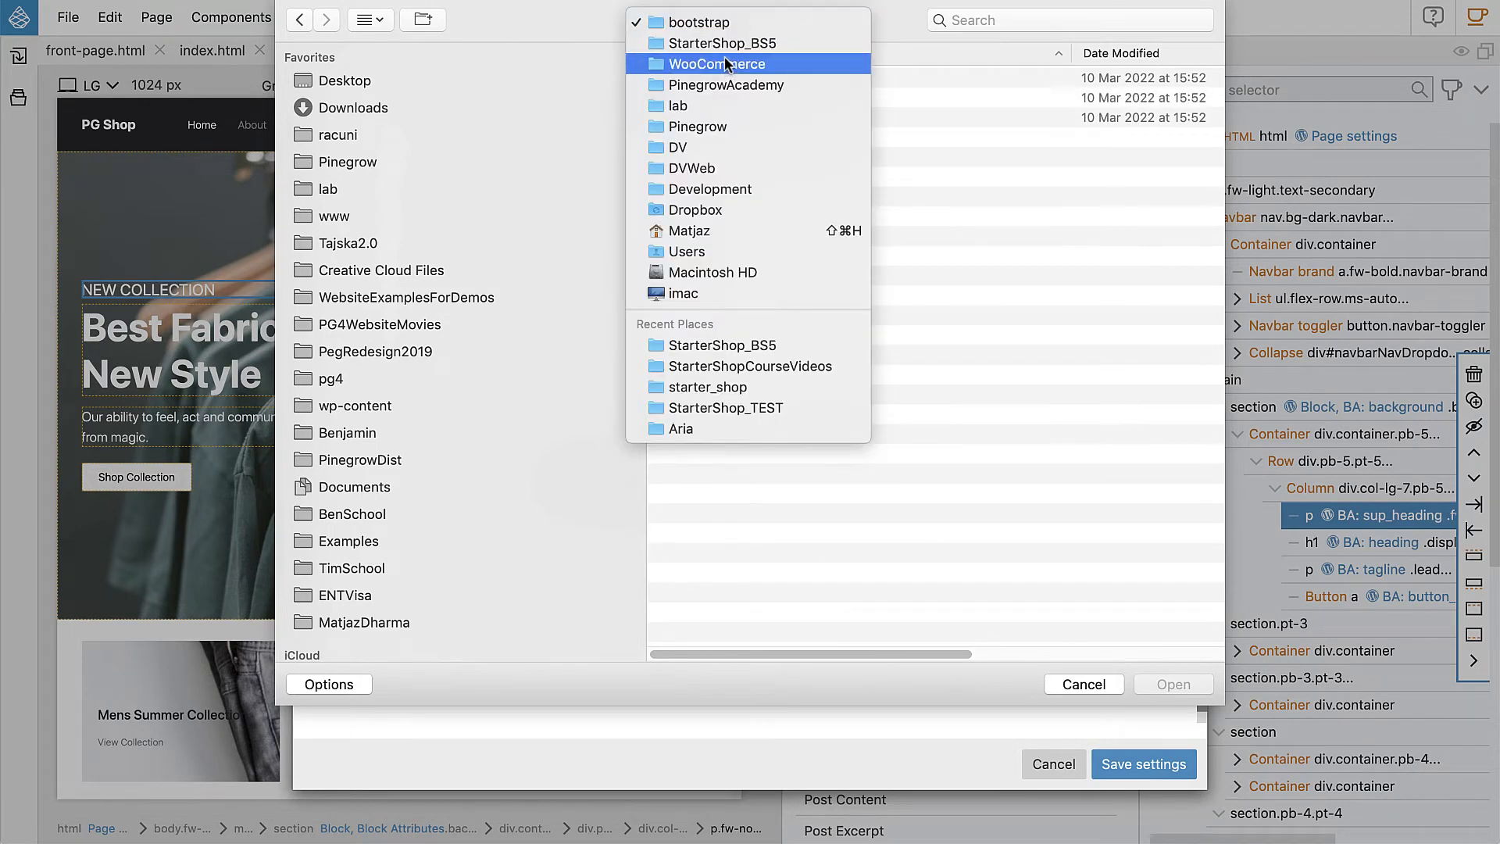
pyautogui.click(723, 44)
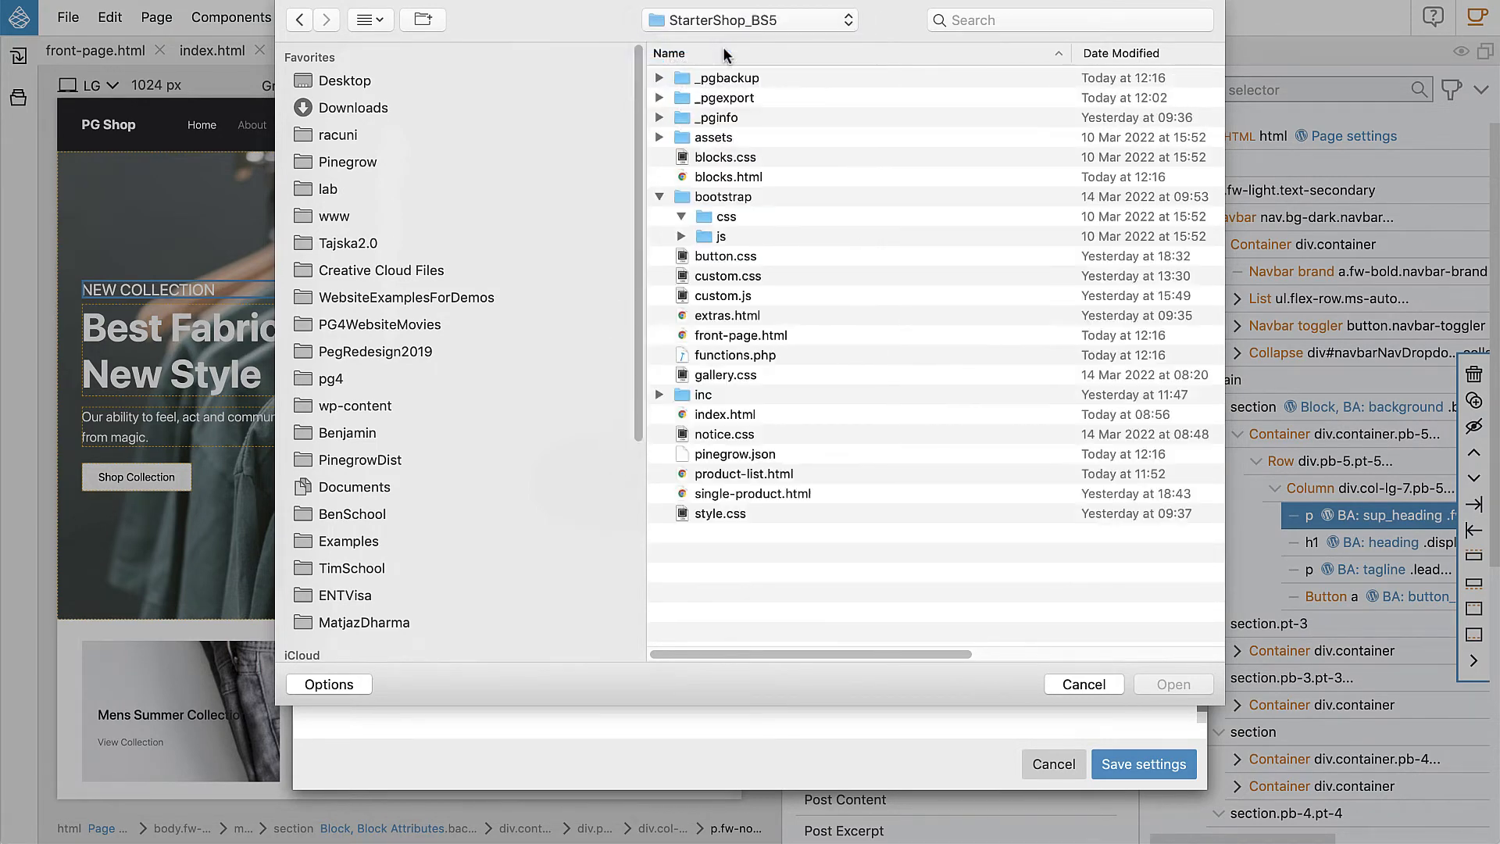
pyautogui.click(733, 157)
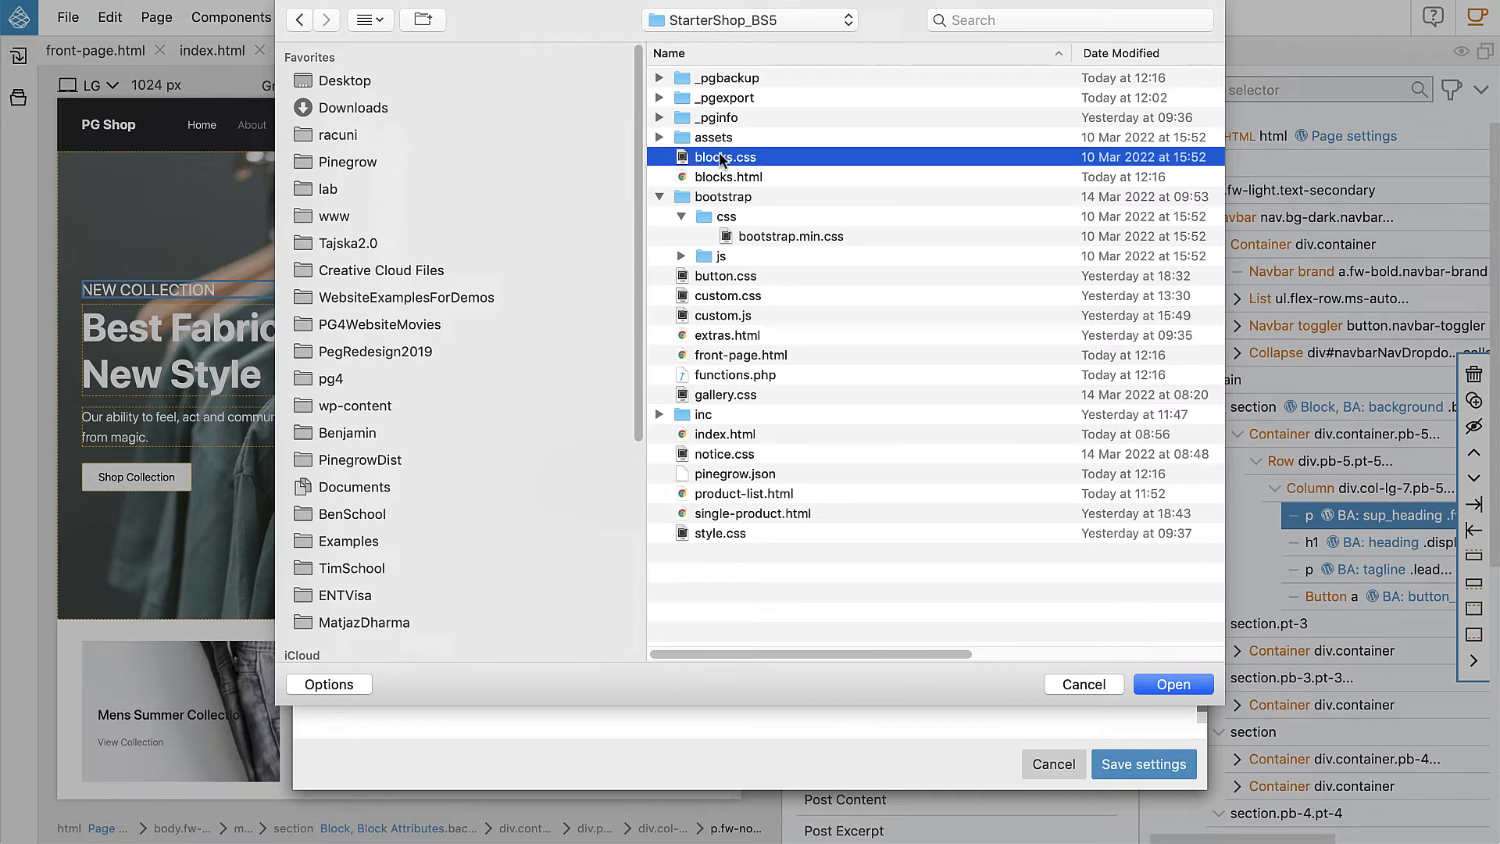
pyautogui.click(1183, 685)
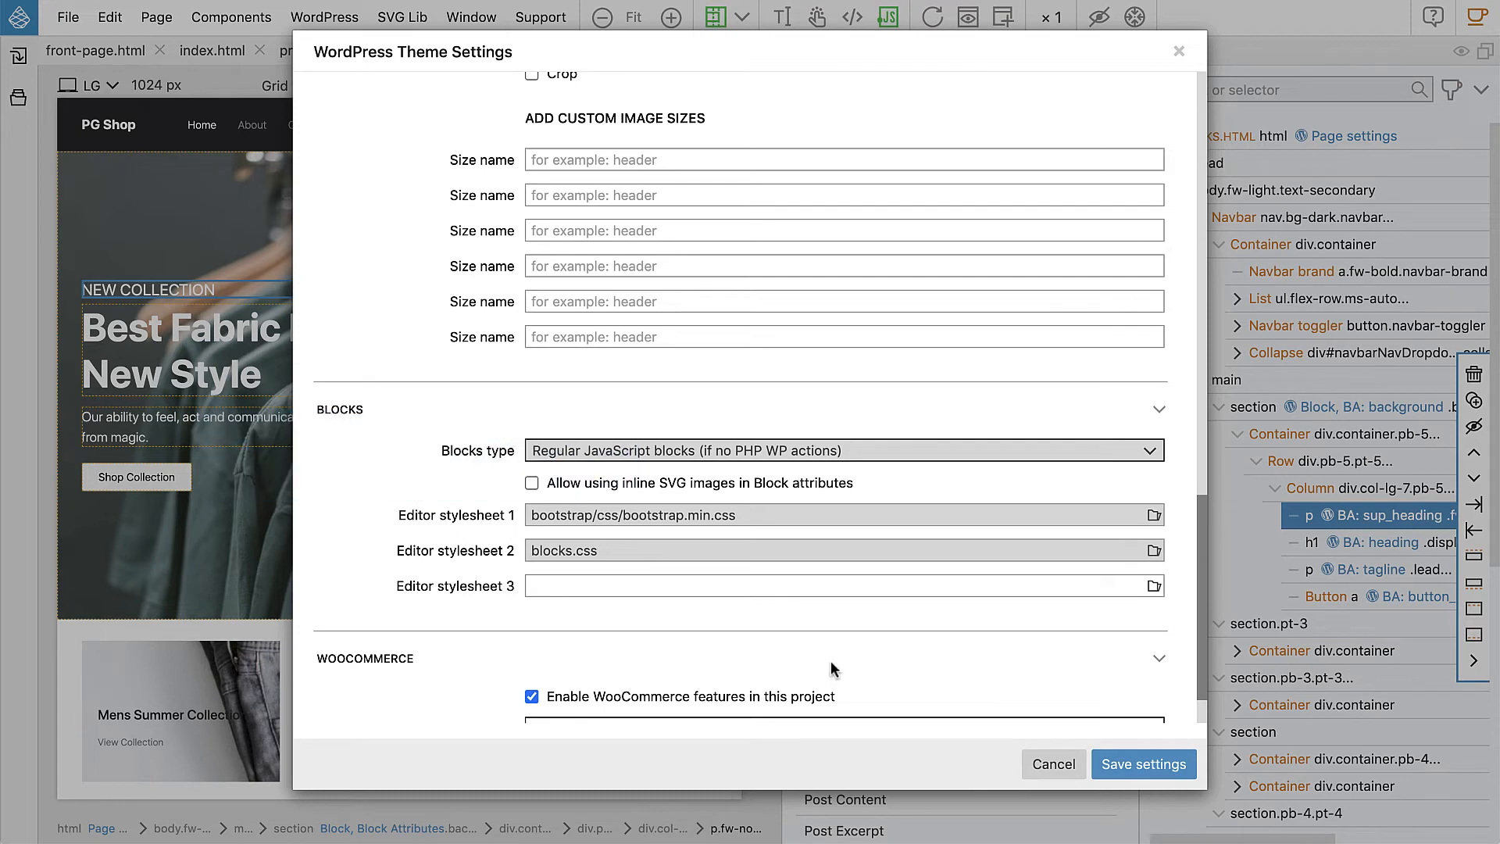
# Step: Save the theme settings and re-export the WordPress theme
pyautogui.click(1125, 766)
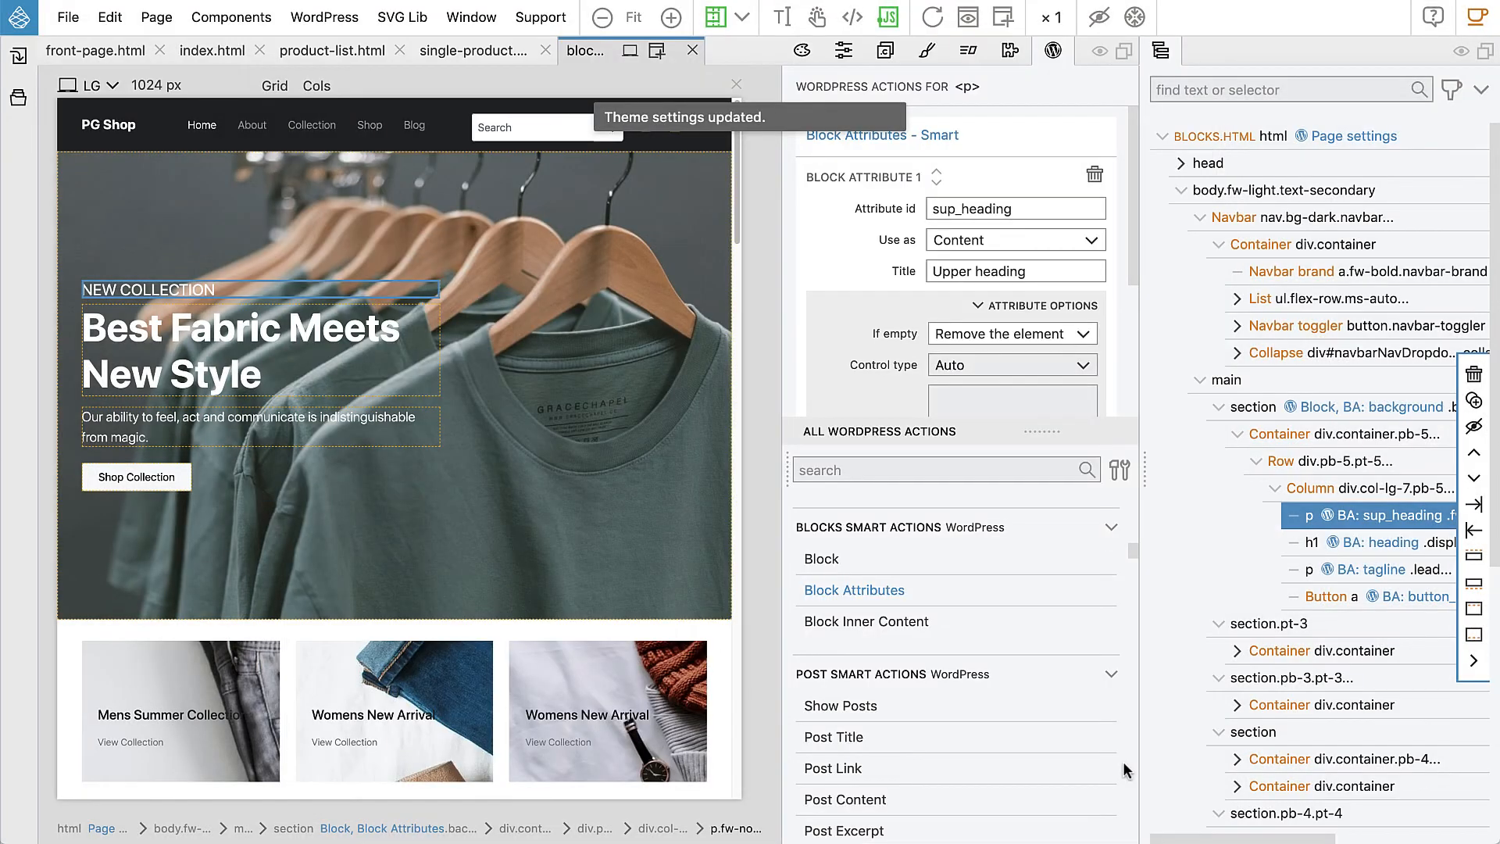
pyautogui.click(326, 17)
pyautogui.click(348, 56)
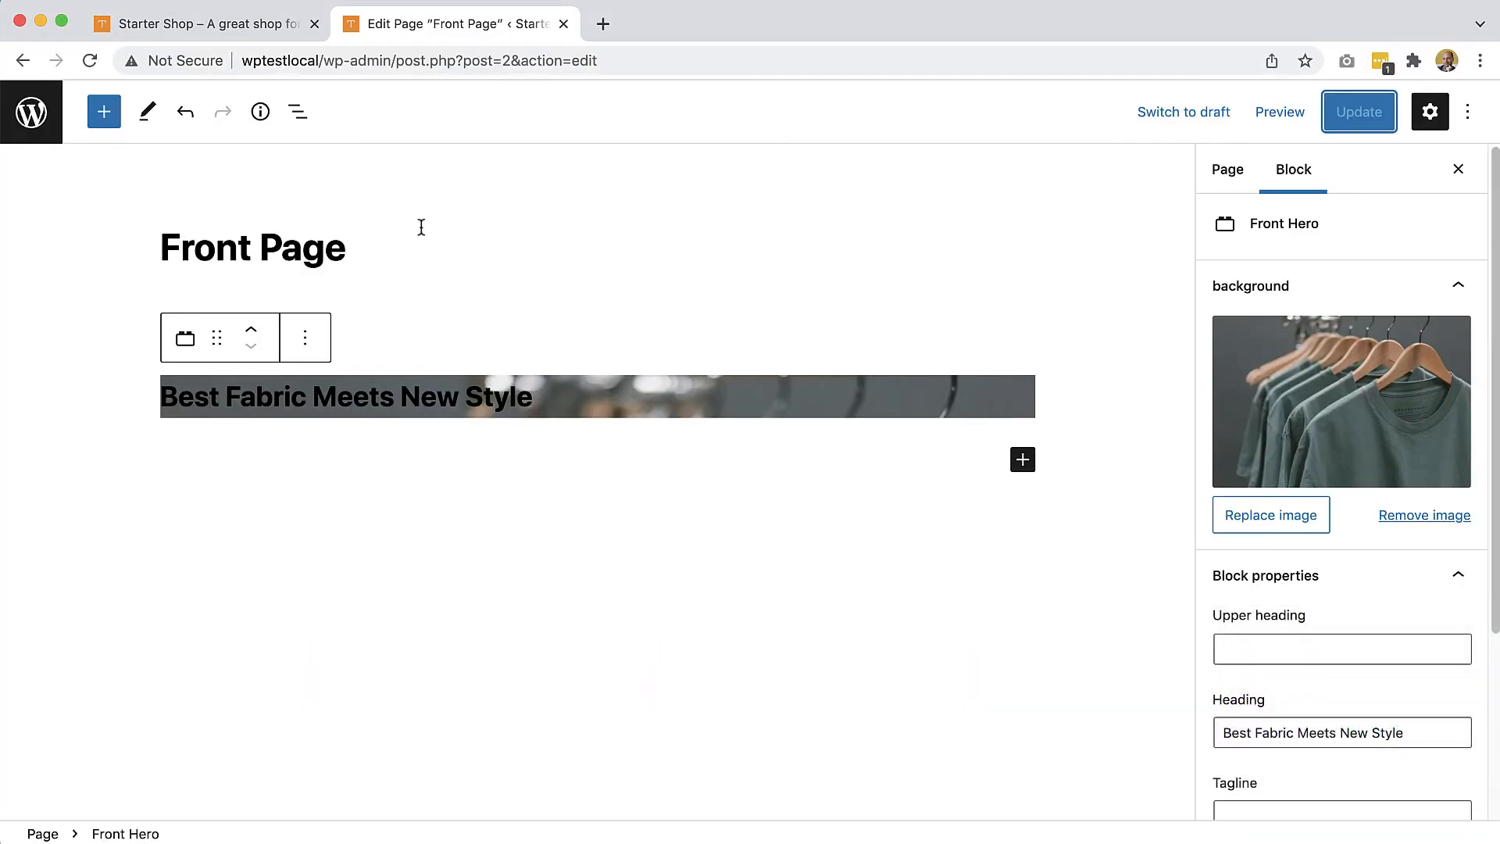
# Step: Reload the editor and replace the hero background with the full-size sunset beach surfers photo
pyautogui.click(89, 61)
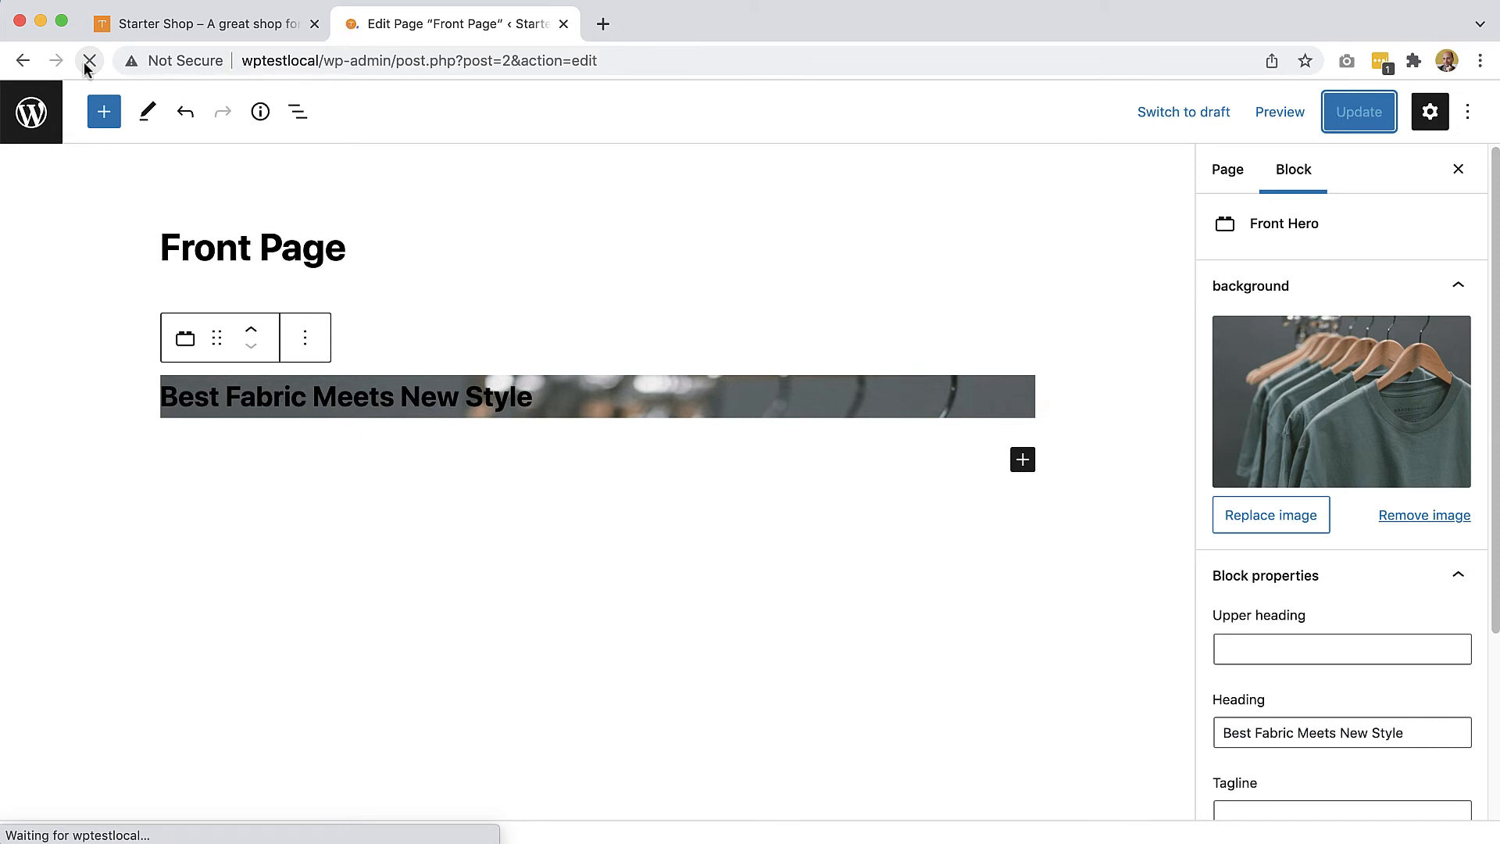
pyautogui.scroll(-3, 518, 342)
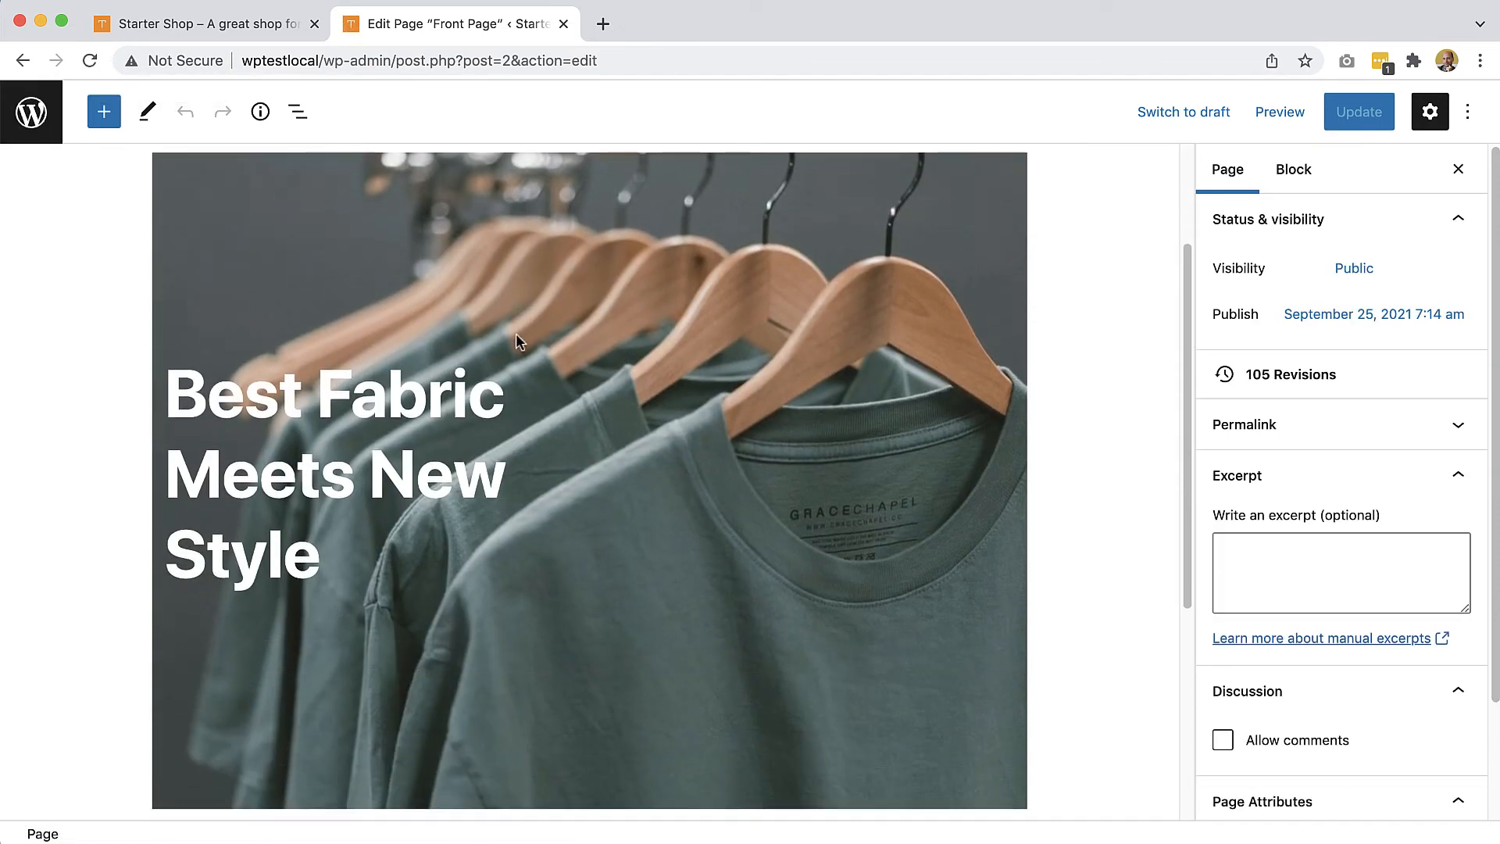
pyautogui.click(696, 418)
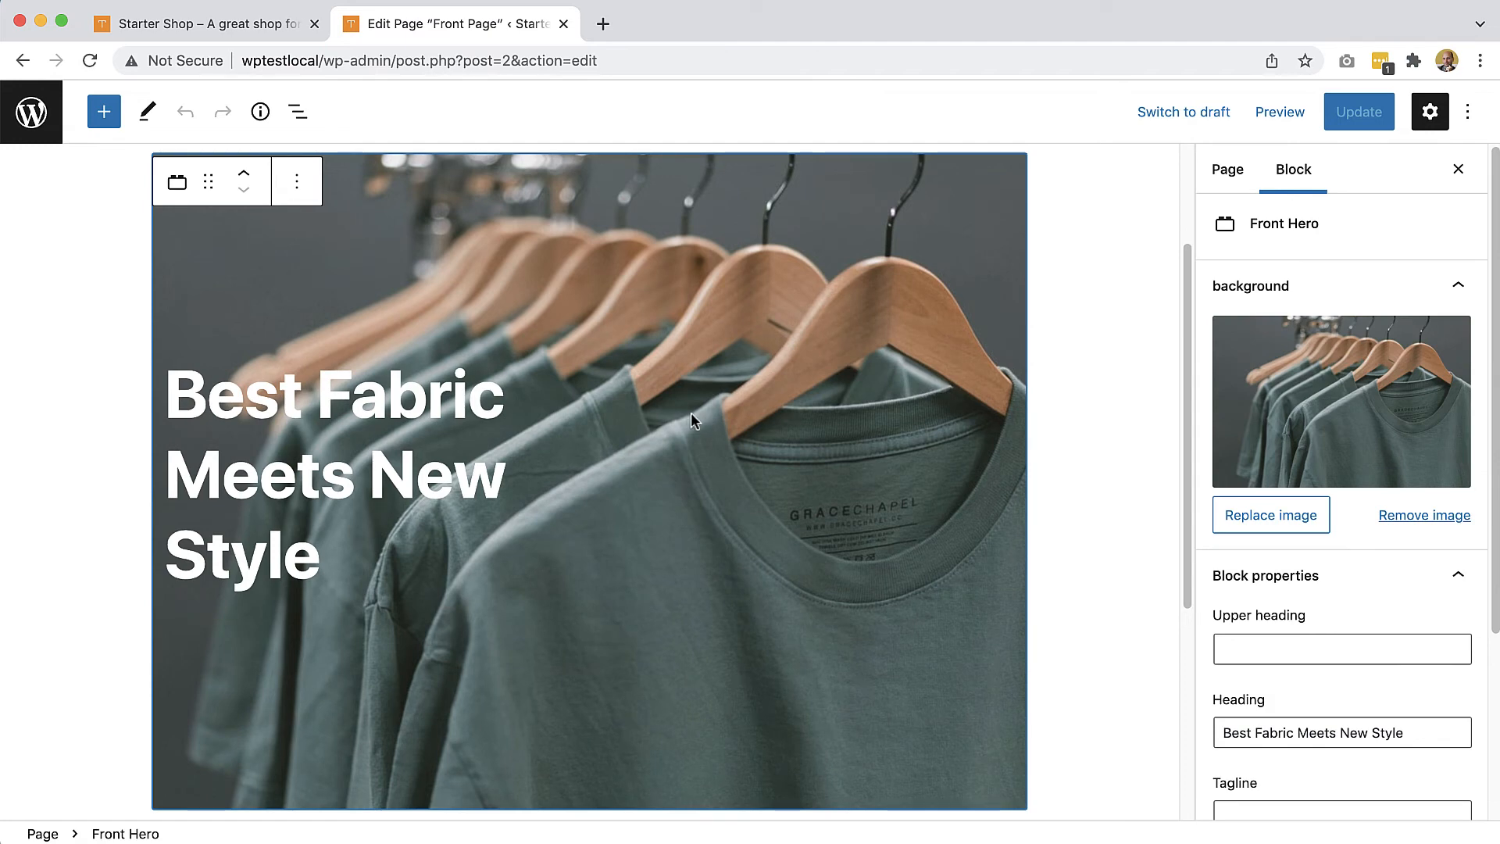
pyautogui.click(1272, 519)
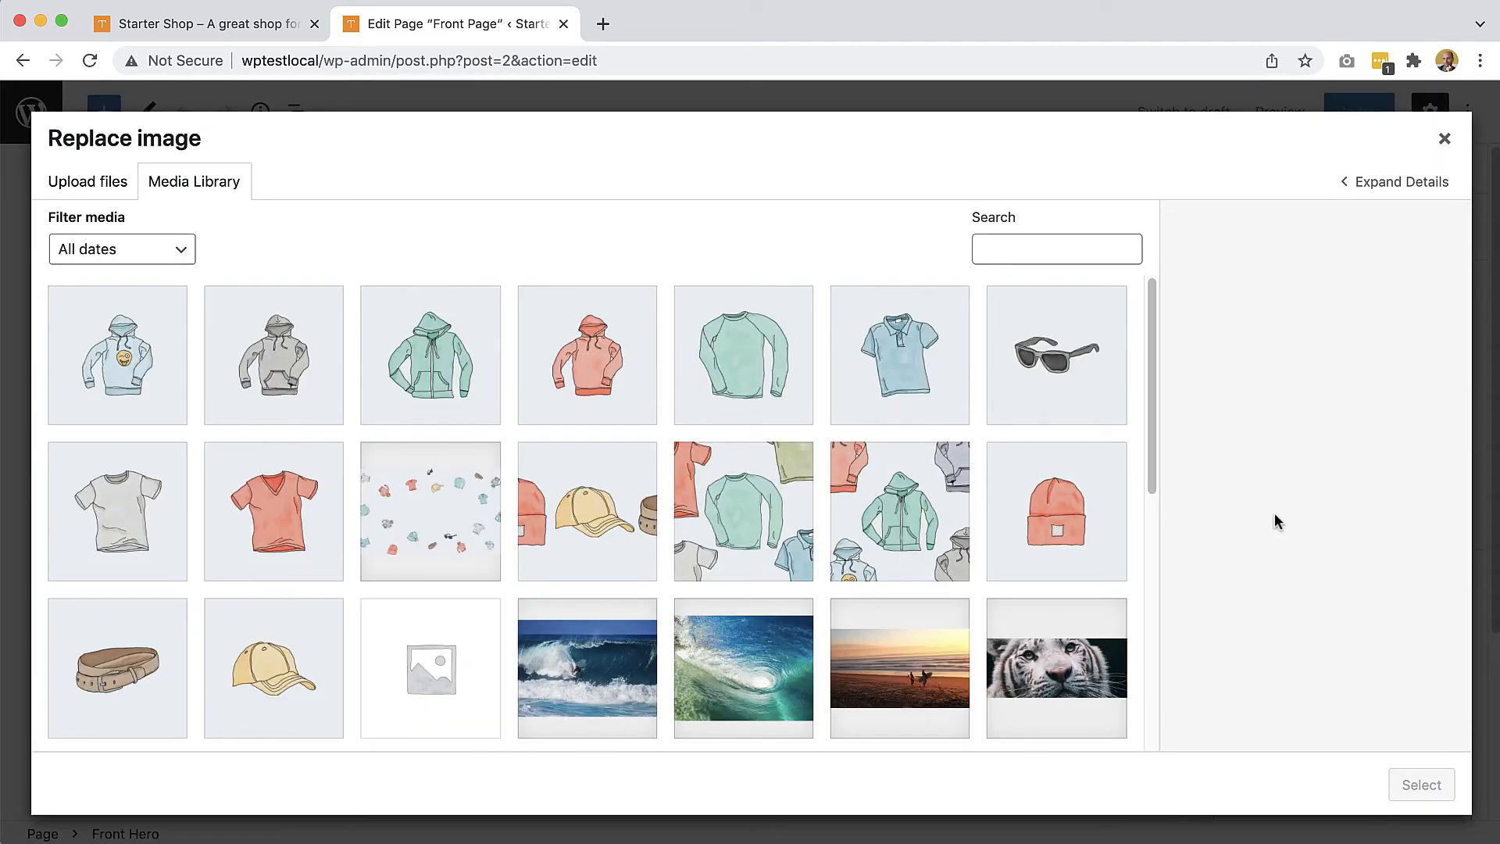
pyautogui.click(926, 662)
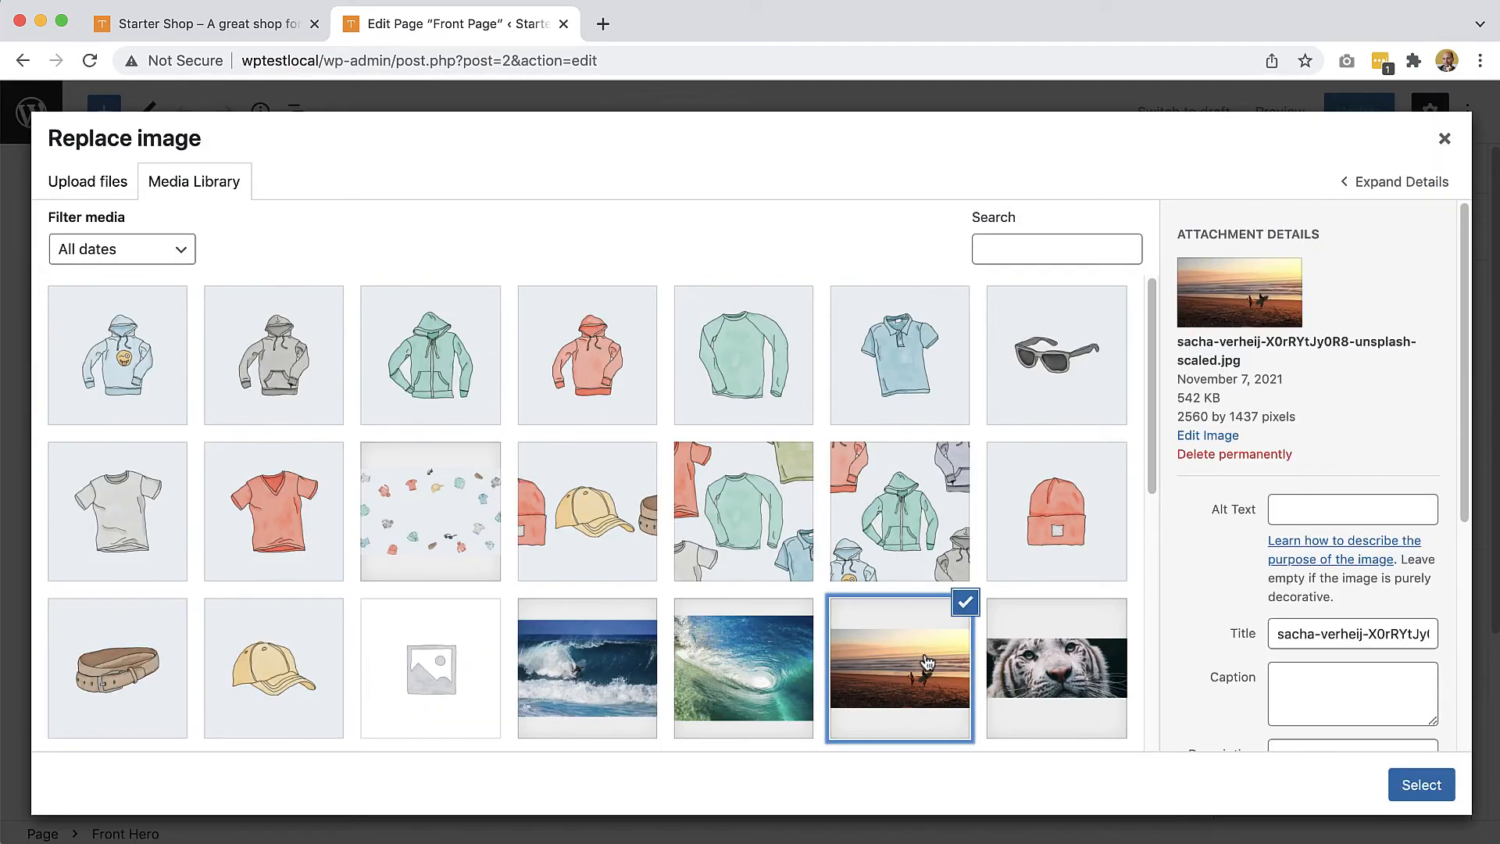
pyautogui.click(1415, 785)
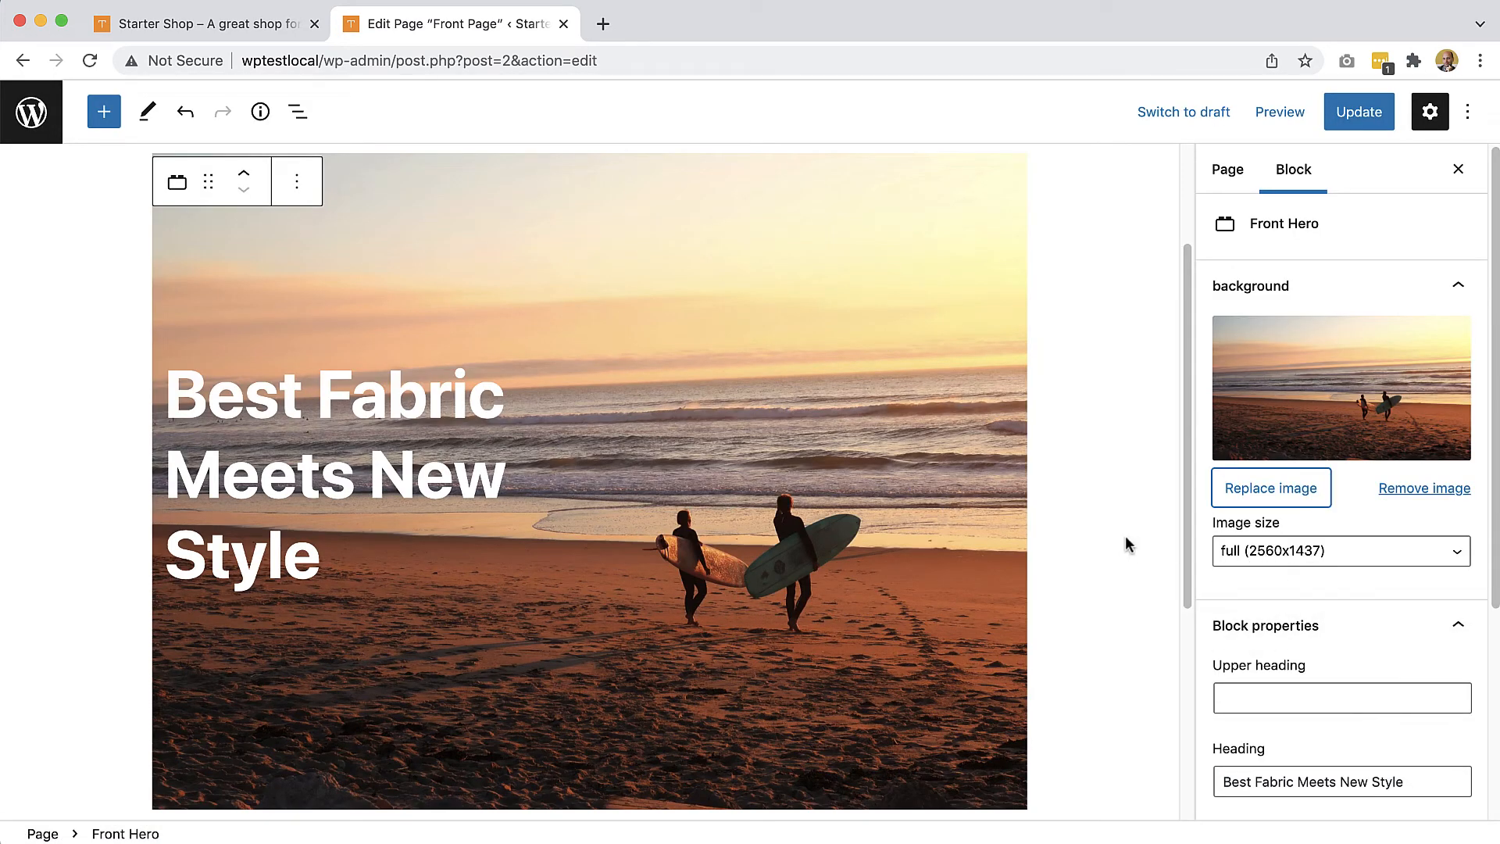
# Step: Set the Upper heading to 'The best shop' and the main heading to 'Welcome to our amazing shop'
pyautogui.click(1268, 698)
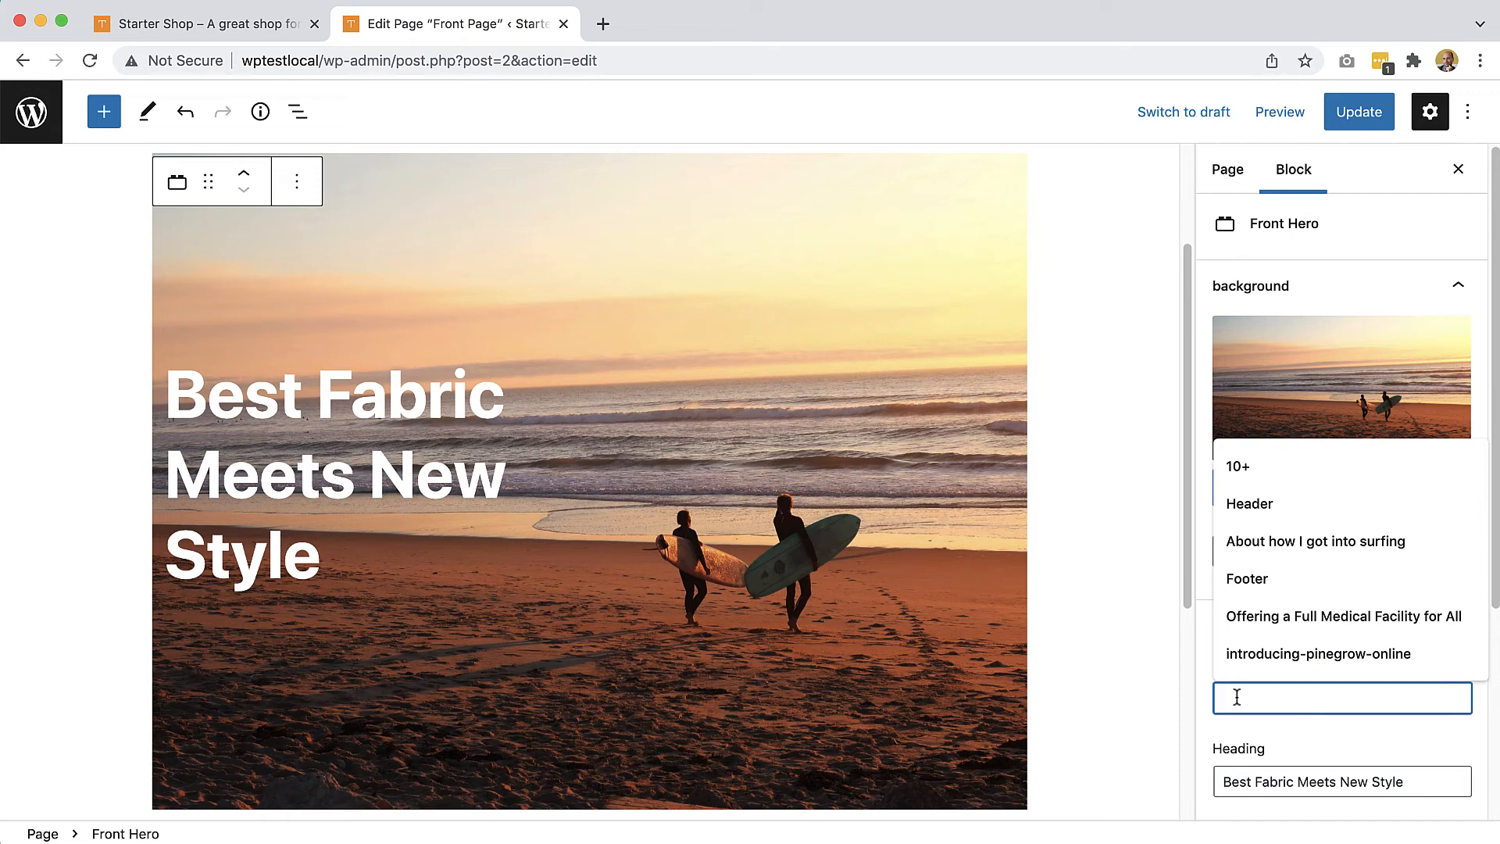
pyautogui.write('The bes')
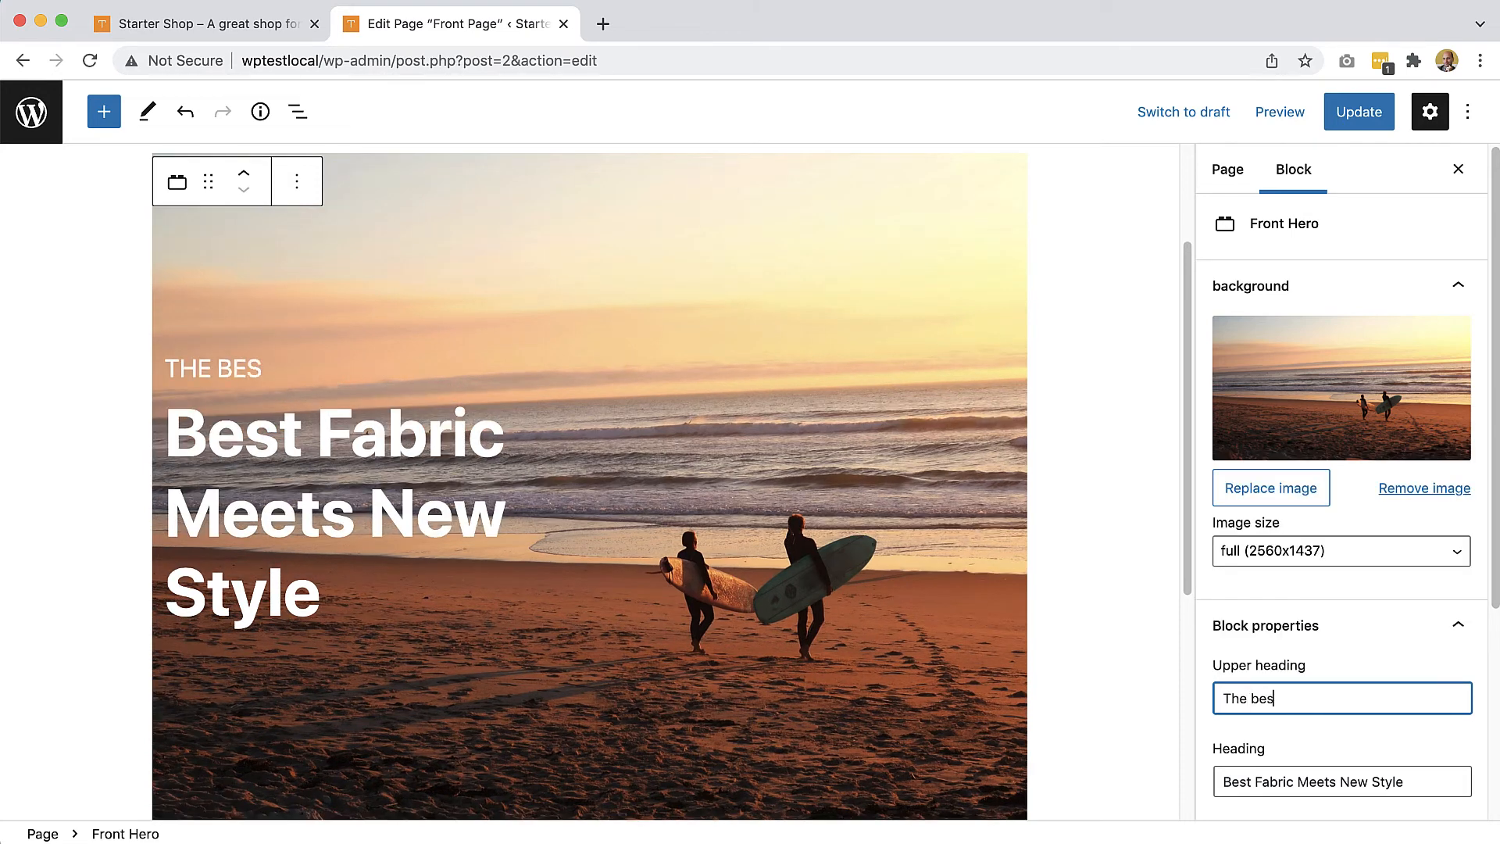
pyautogui.write('t shop')
pyautogui.click(248, 493)
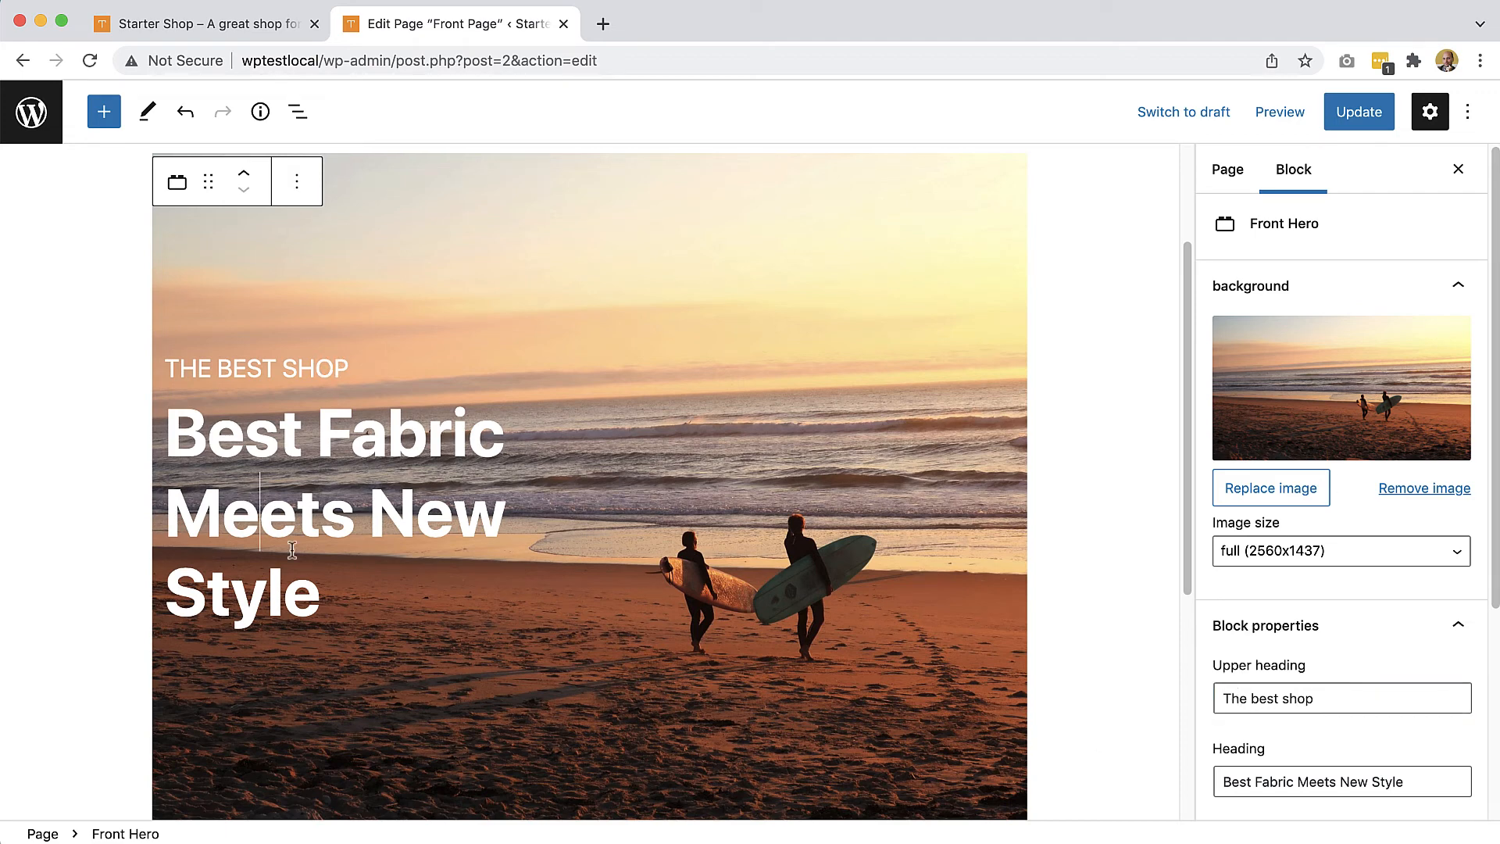
pyautogui.moveTo(180, 421); pyautogui.dragTo(321, 601)
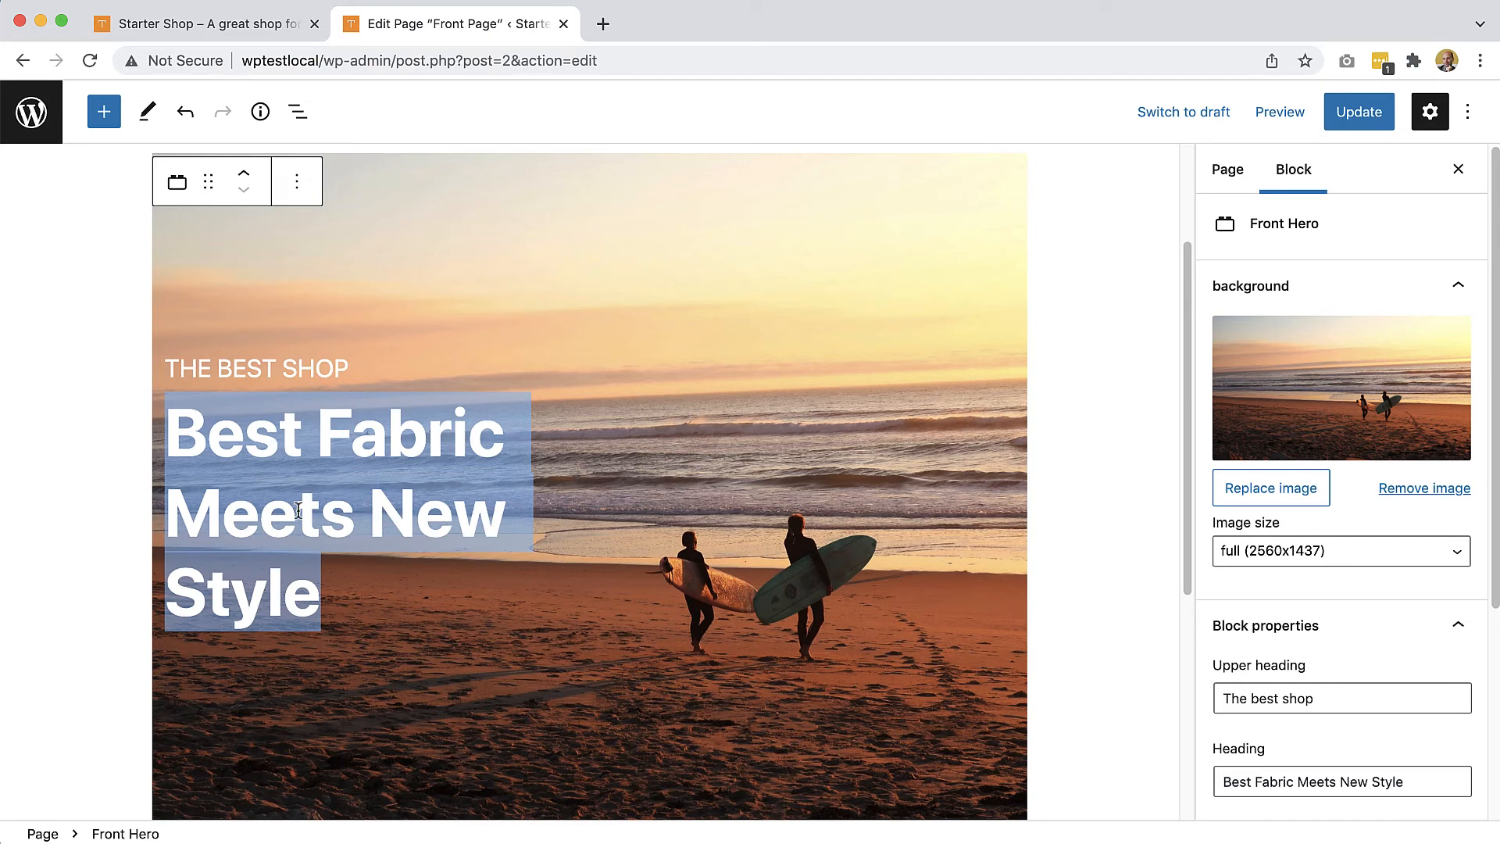
pyautogui.write('We')
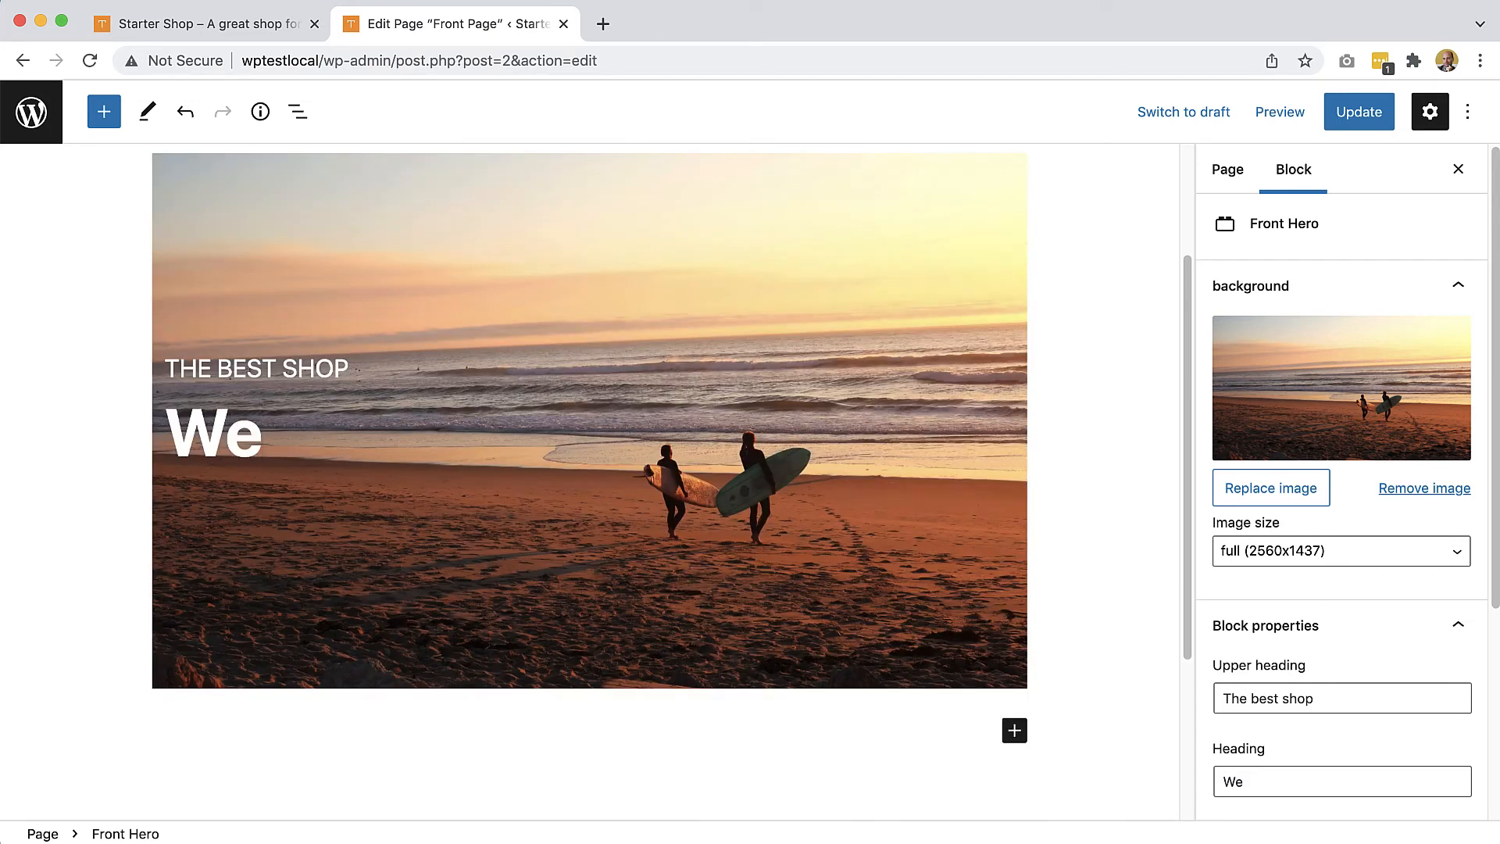
pyautogui.write('lcome t')
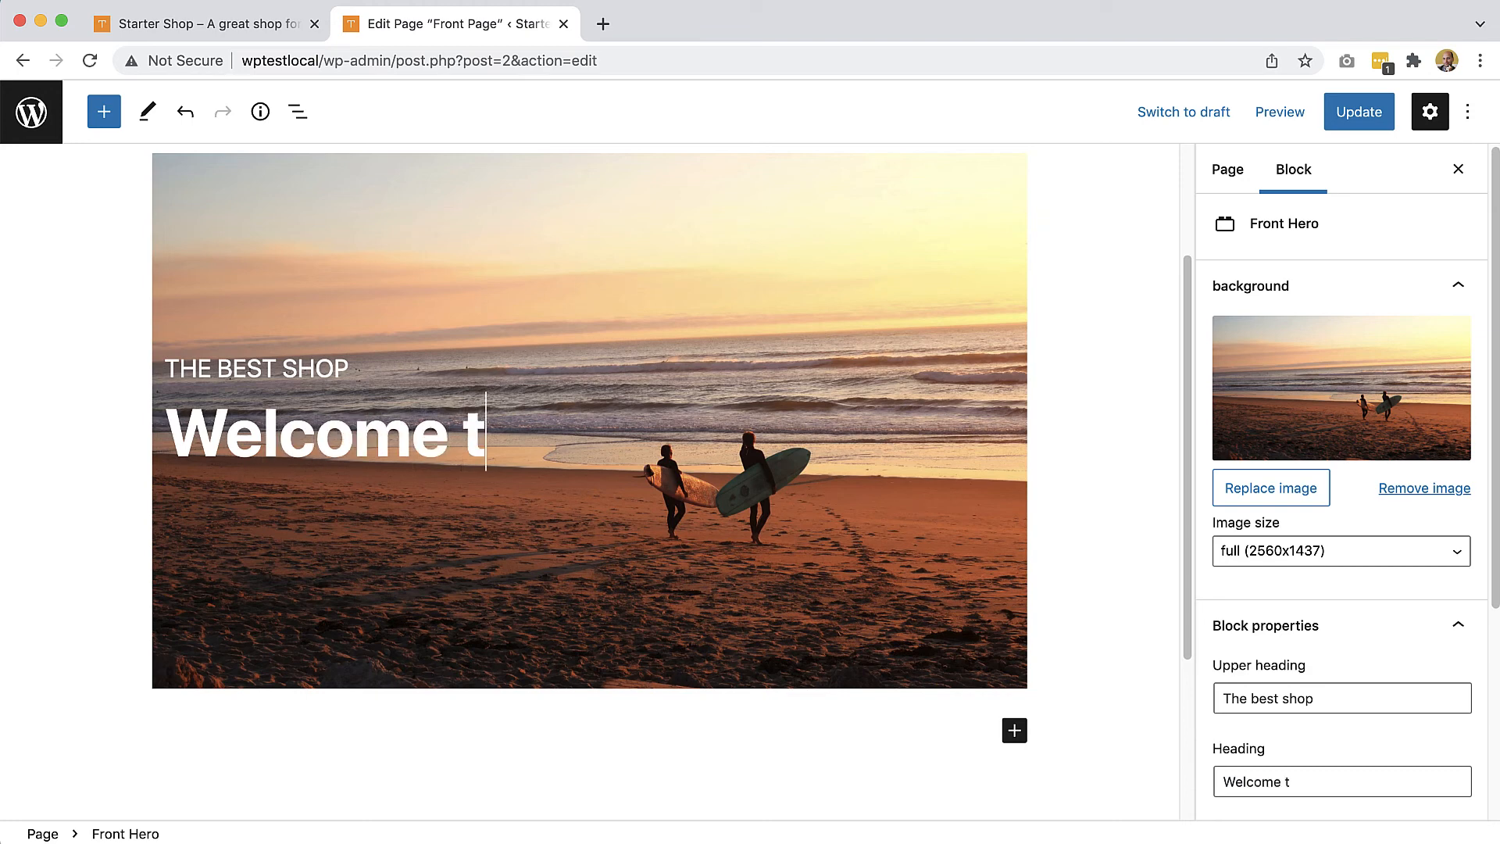
pyautogui.write('o o')
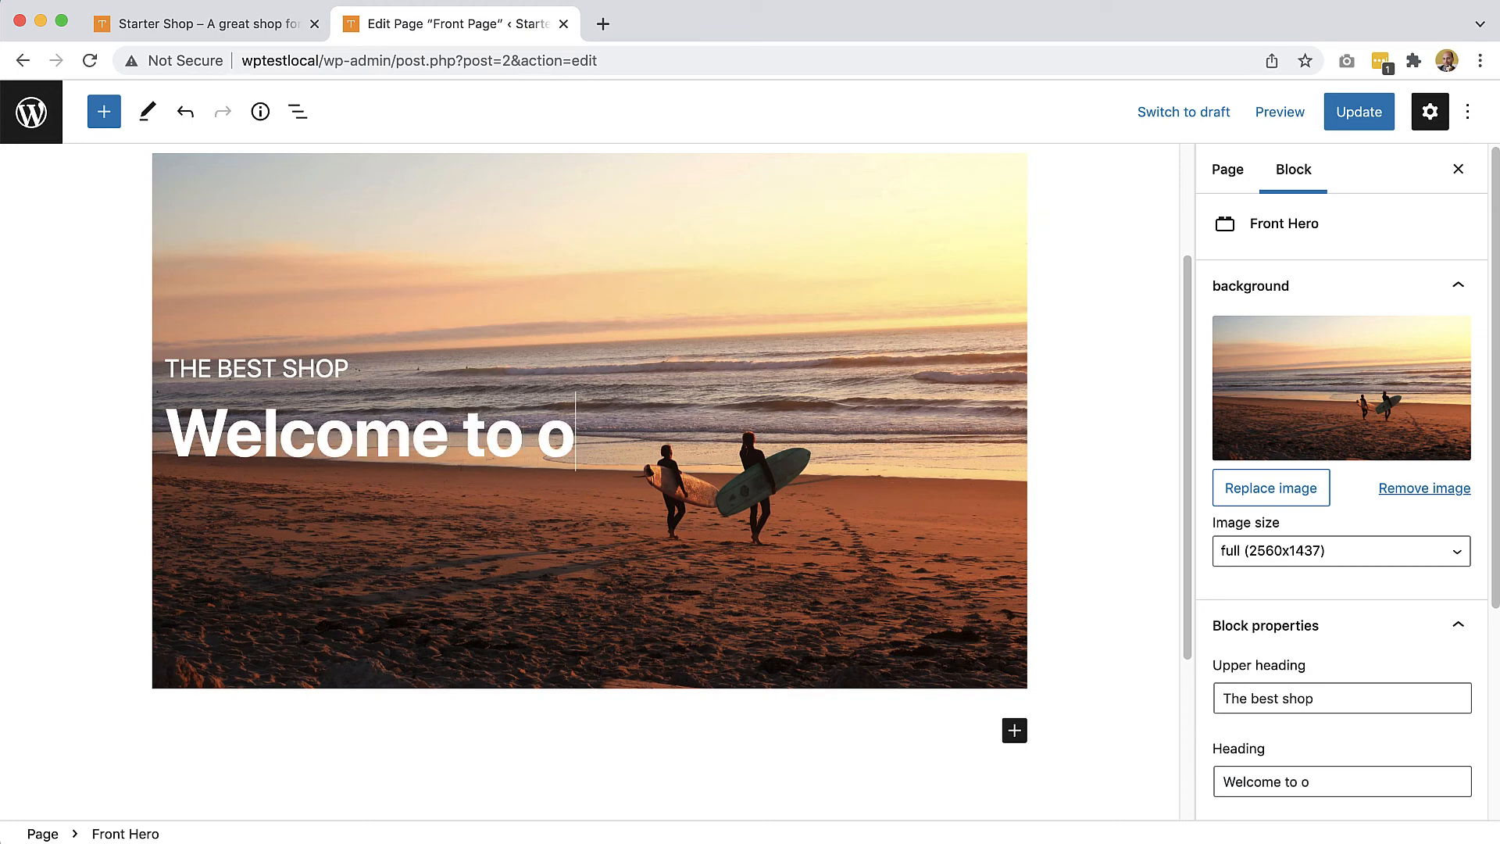
pyautogui.write('ur amazin')
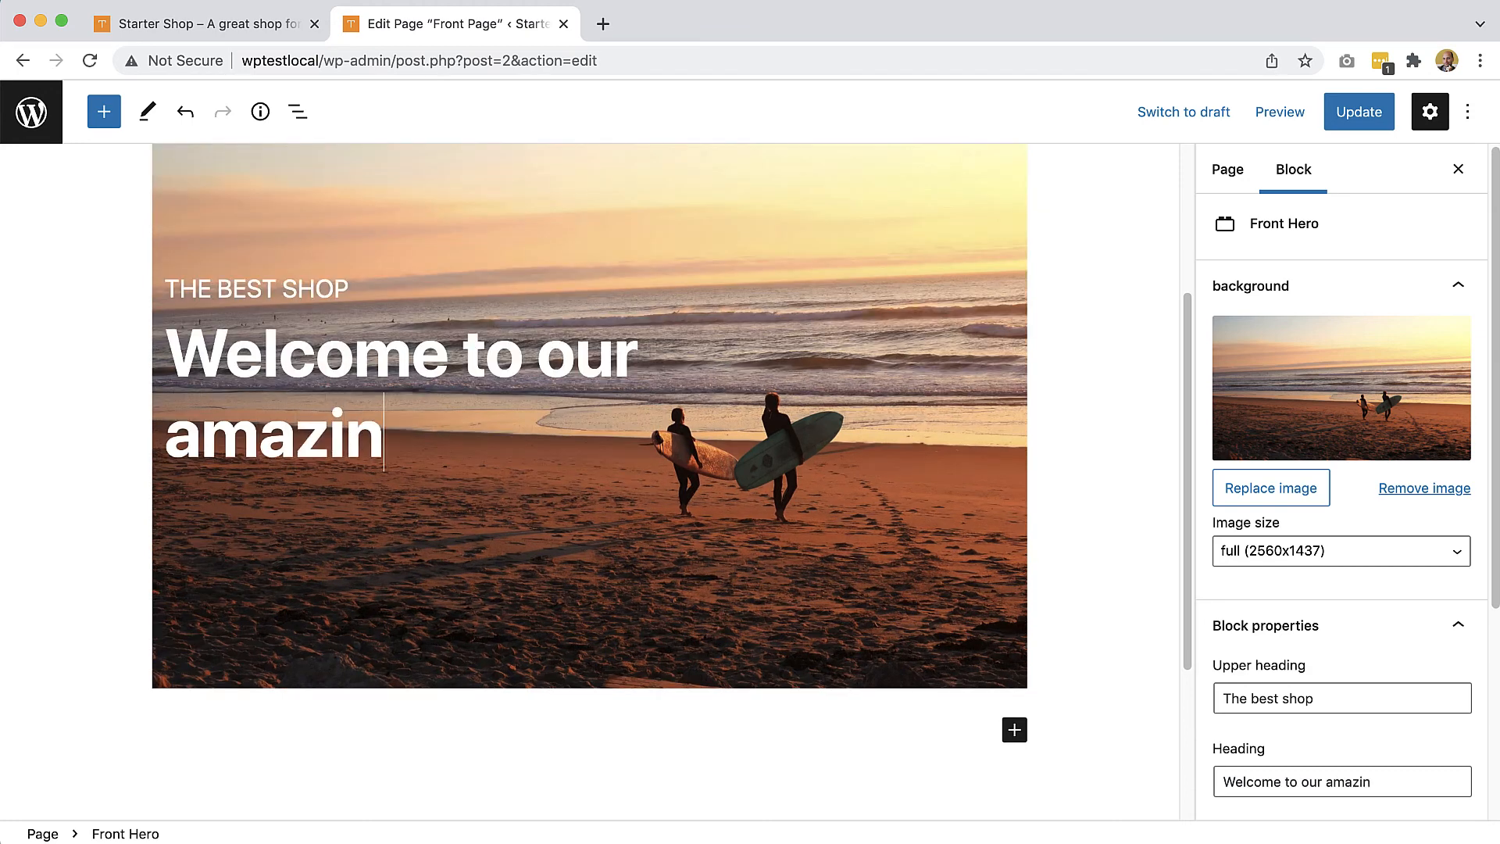
pyautogui.write('g shop')
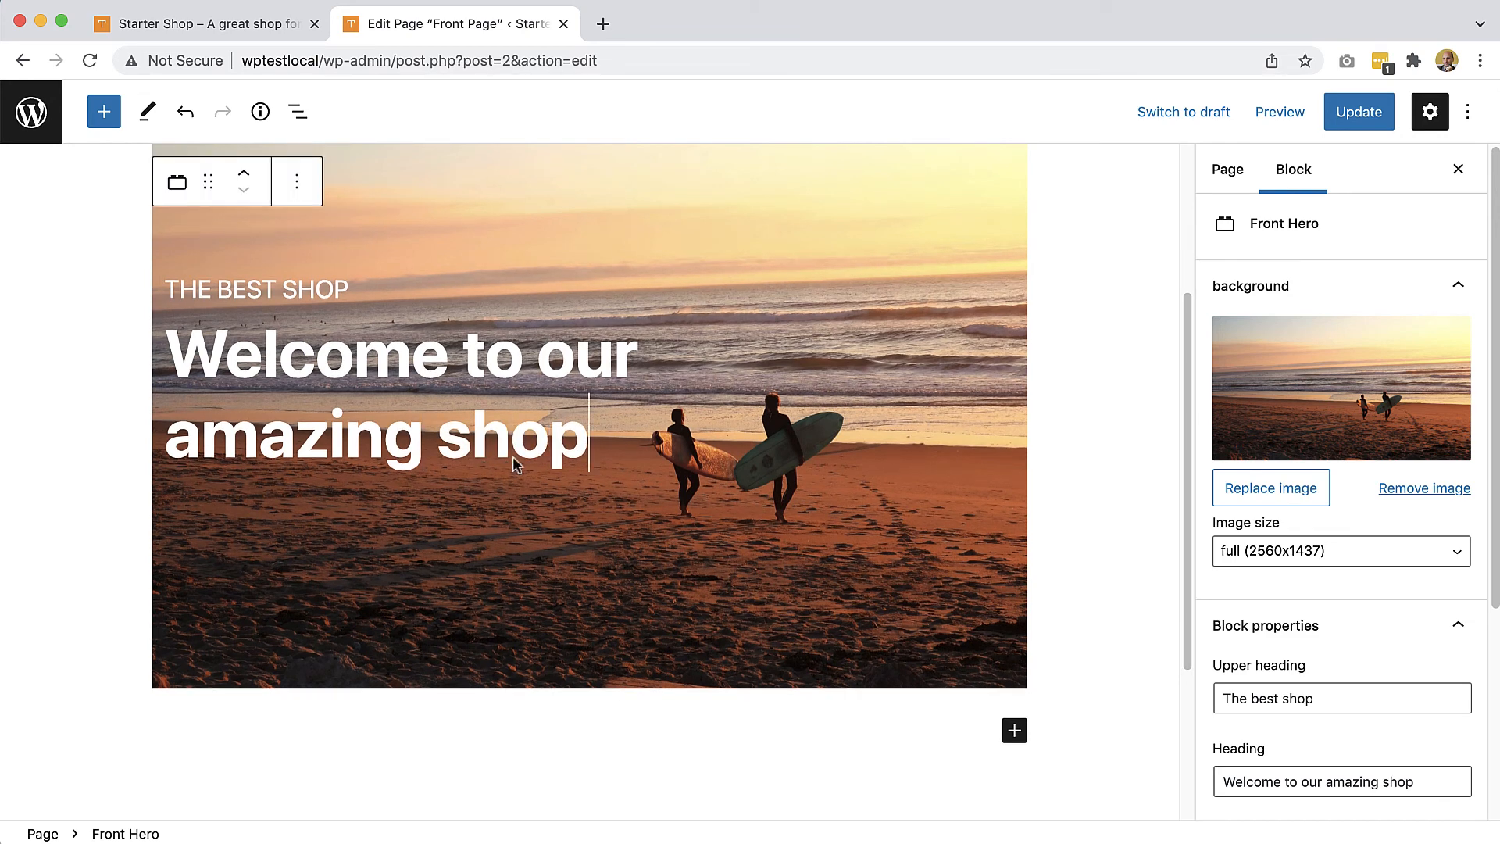
pyautogui.scroll(-5, 1344, 623)
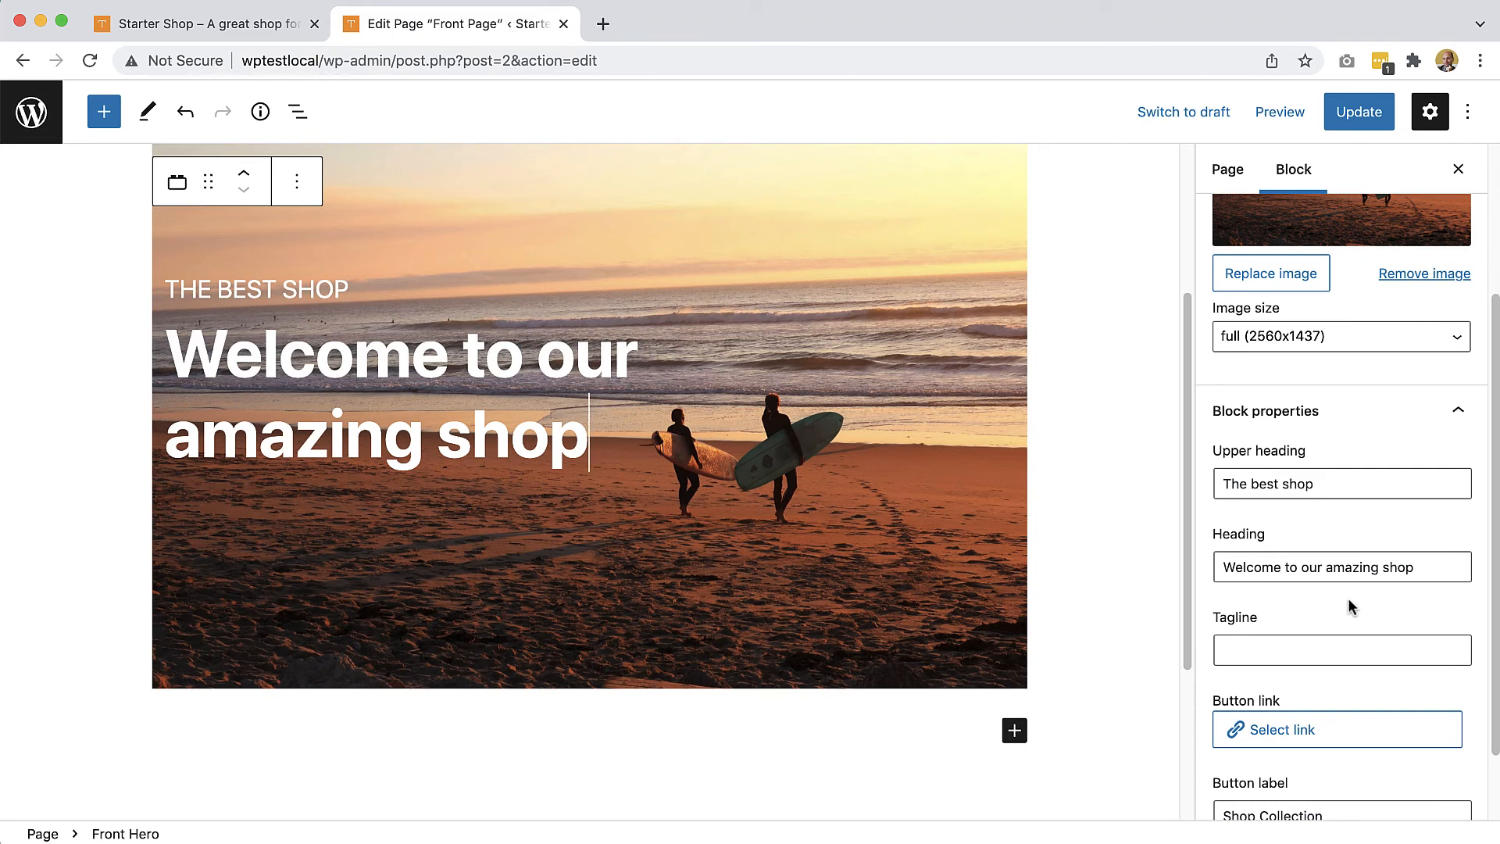
# Step: Fill the hero tagline with 'Offering a Full Cooking Facility for All' from saved suggestions
pyautogui.click(1312, 646)
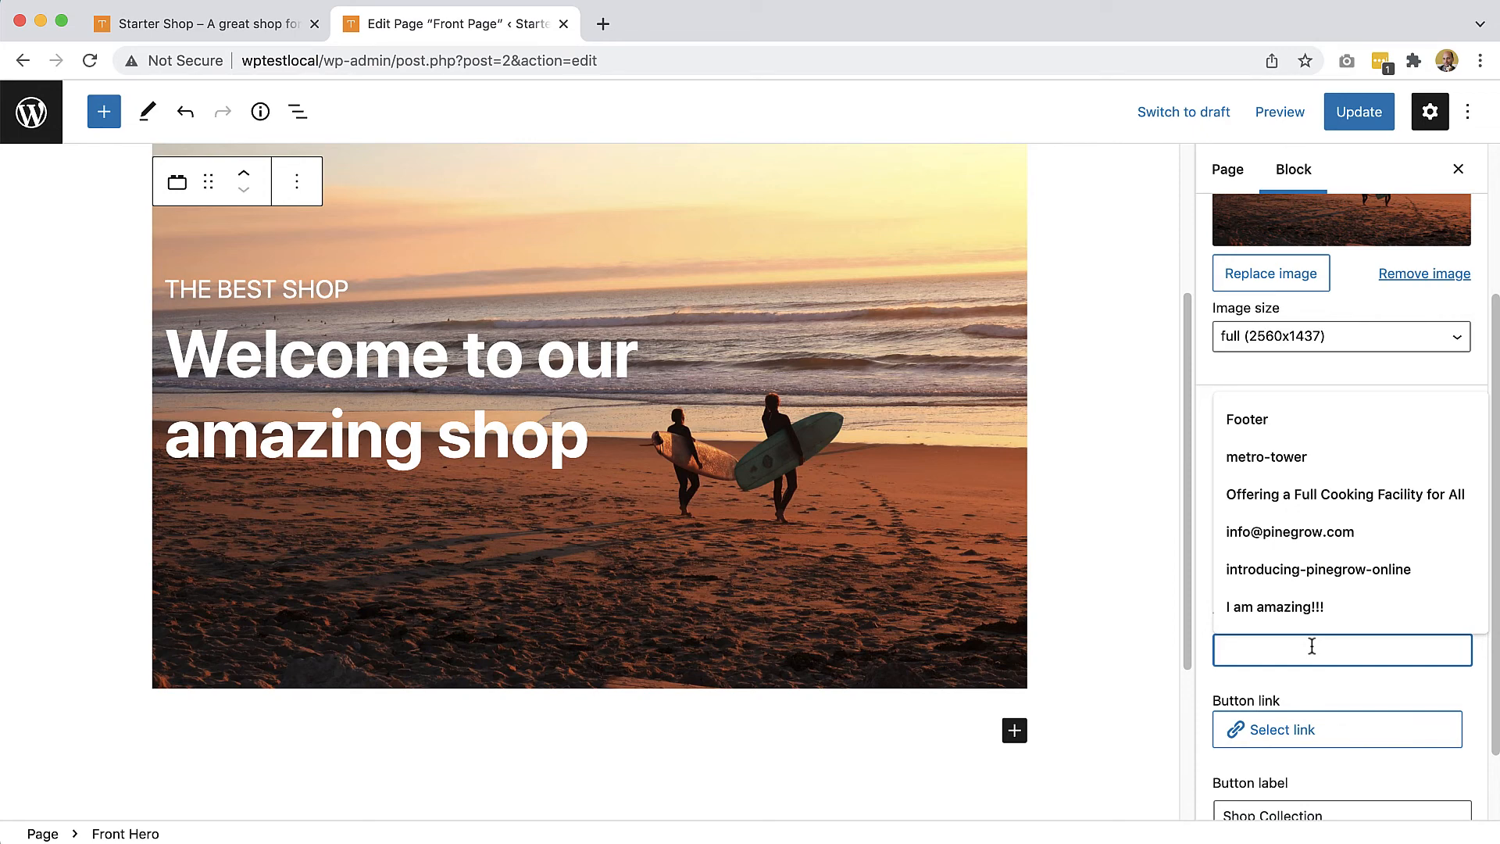
pyautogui.click(1312, 647)
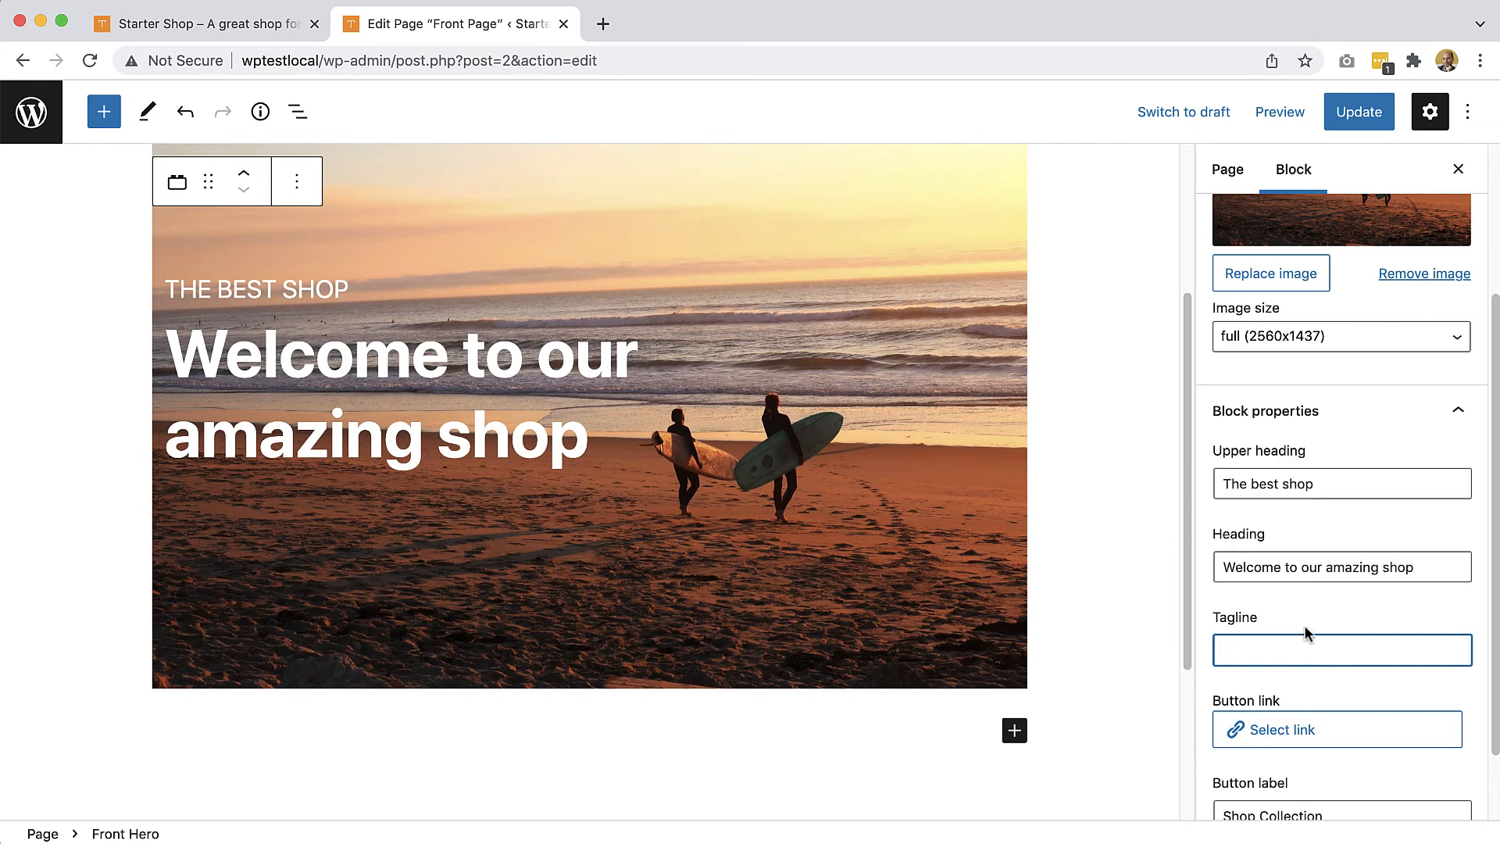
pyautogui.click(1234, 656)
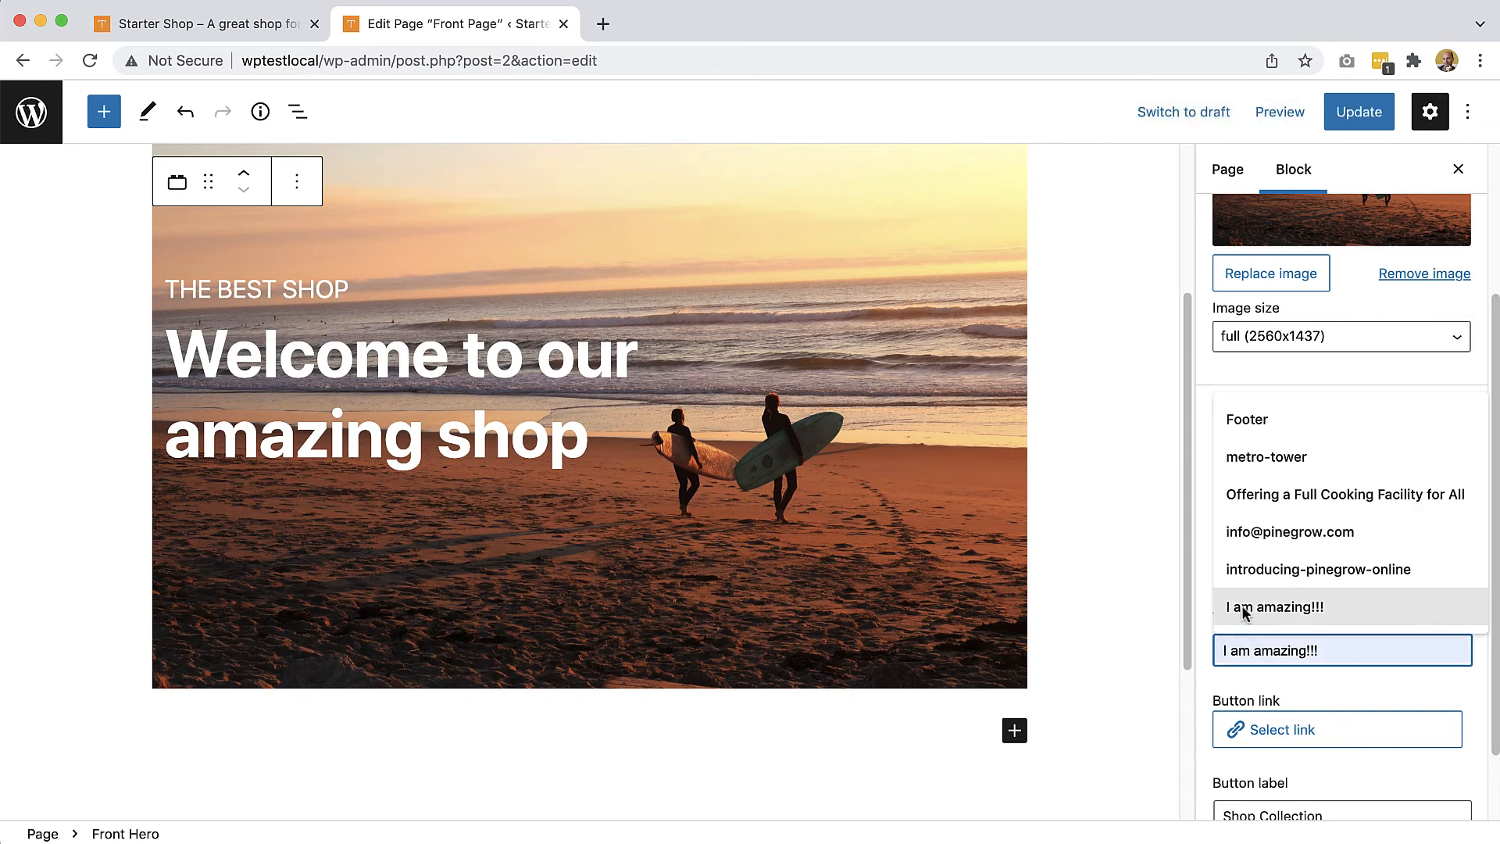
pyautogui.click(1256, 498)
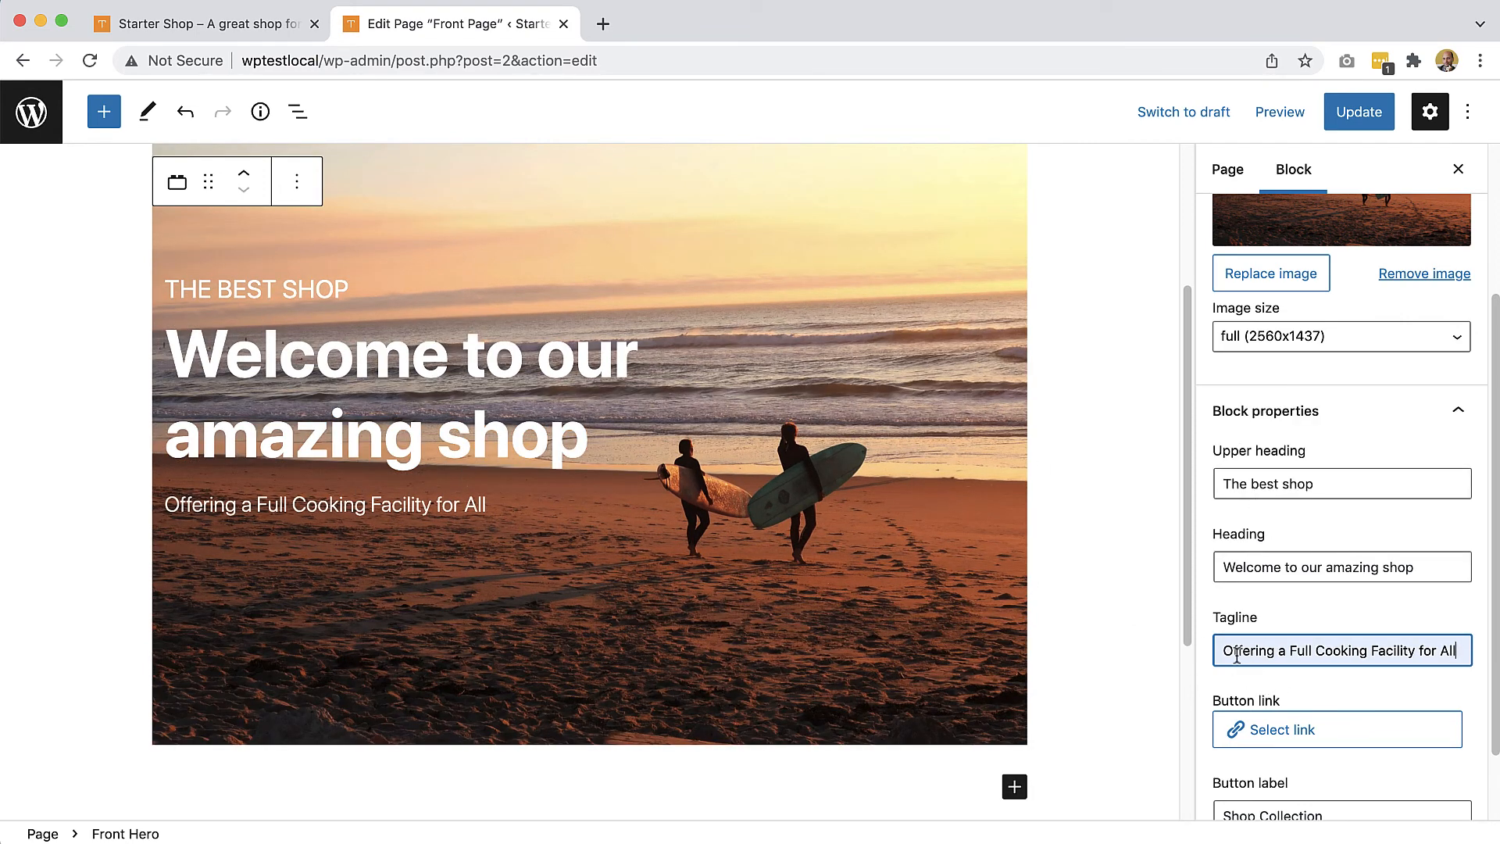
# Step: Link the hero button to the Shop page by searching pages for 'shop'
pyautogui.click(1300, 731)
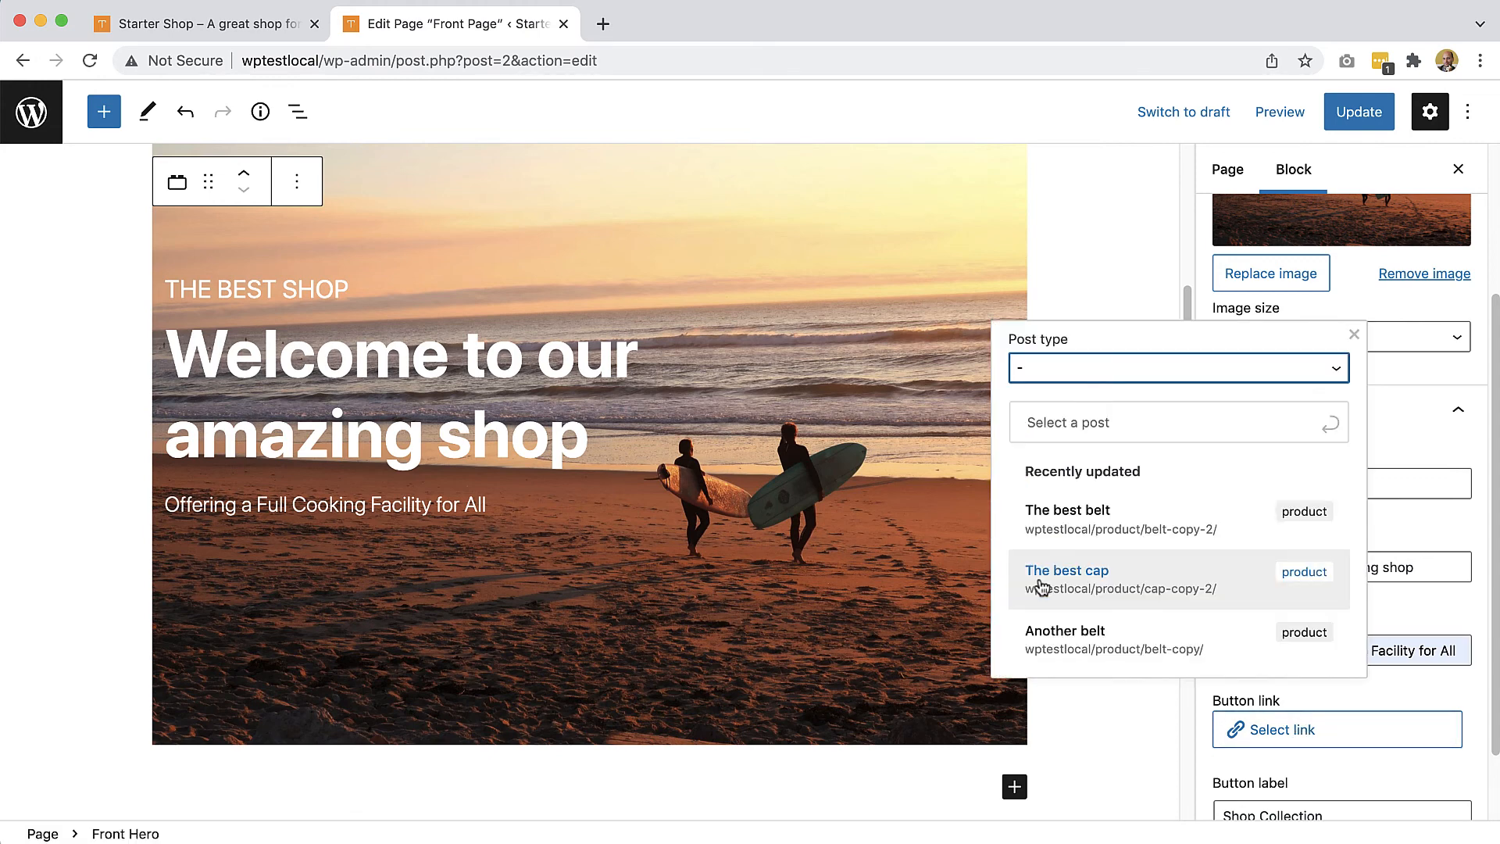
pyautogui.click(1069, 369)
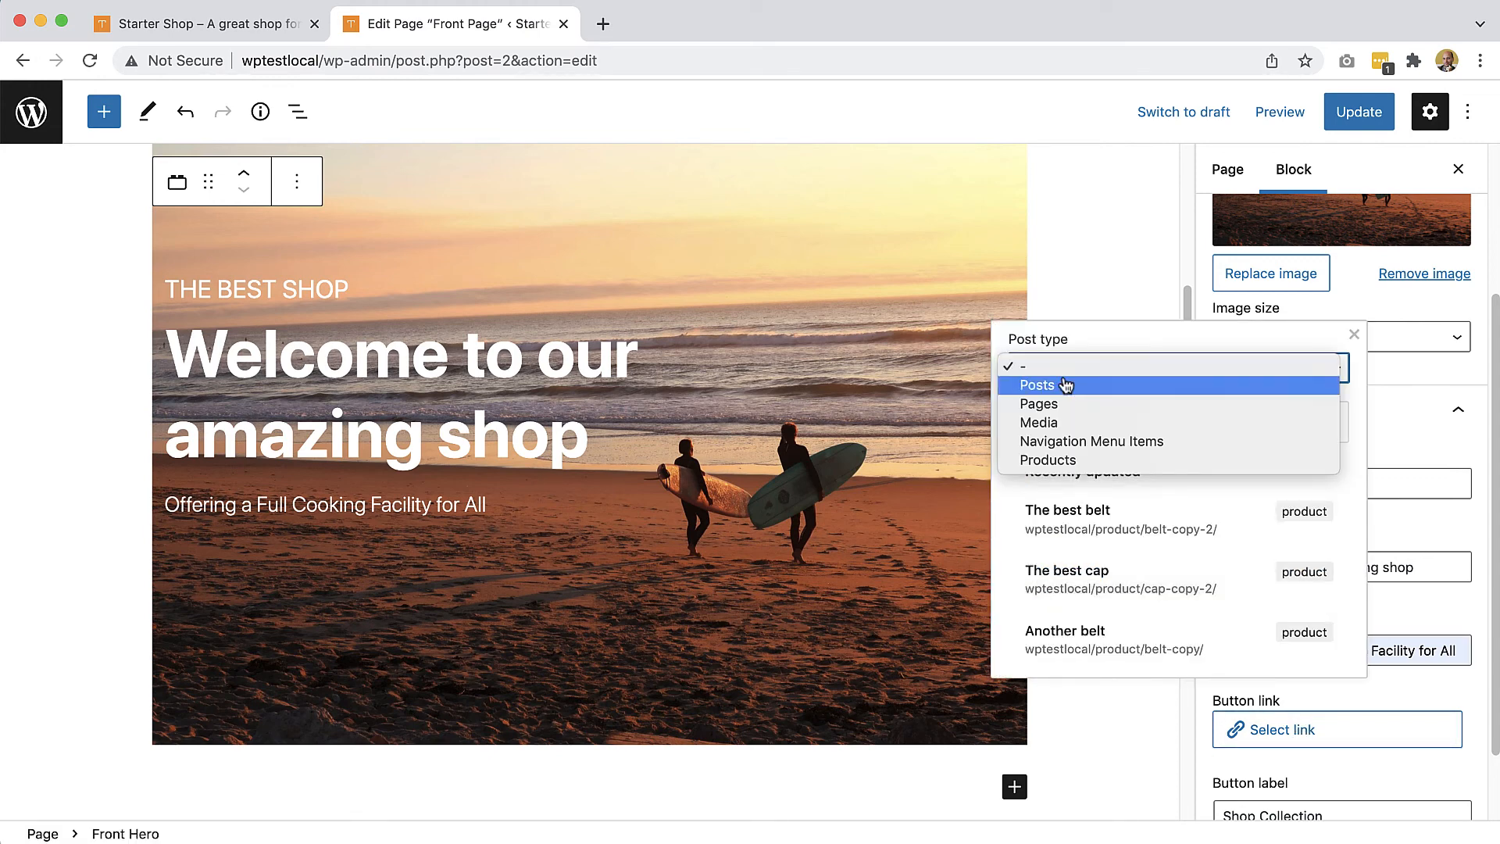
pyautogui.click(1062, 403)
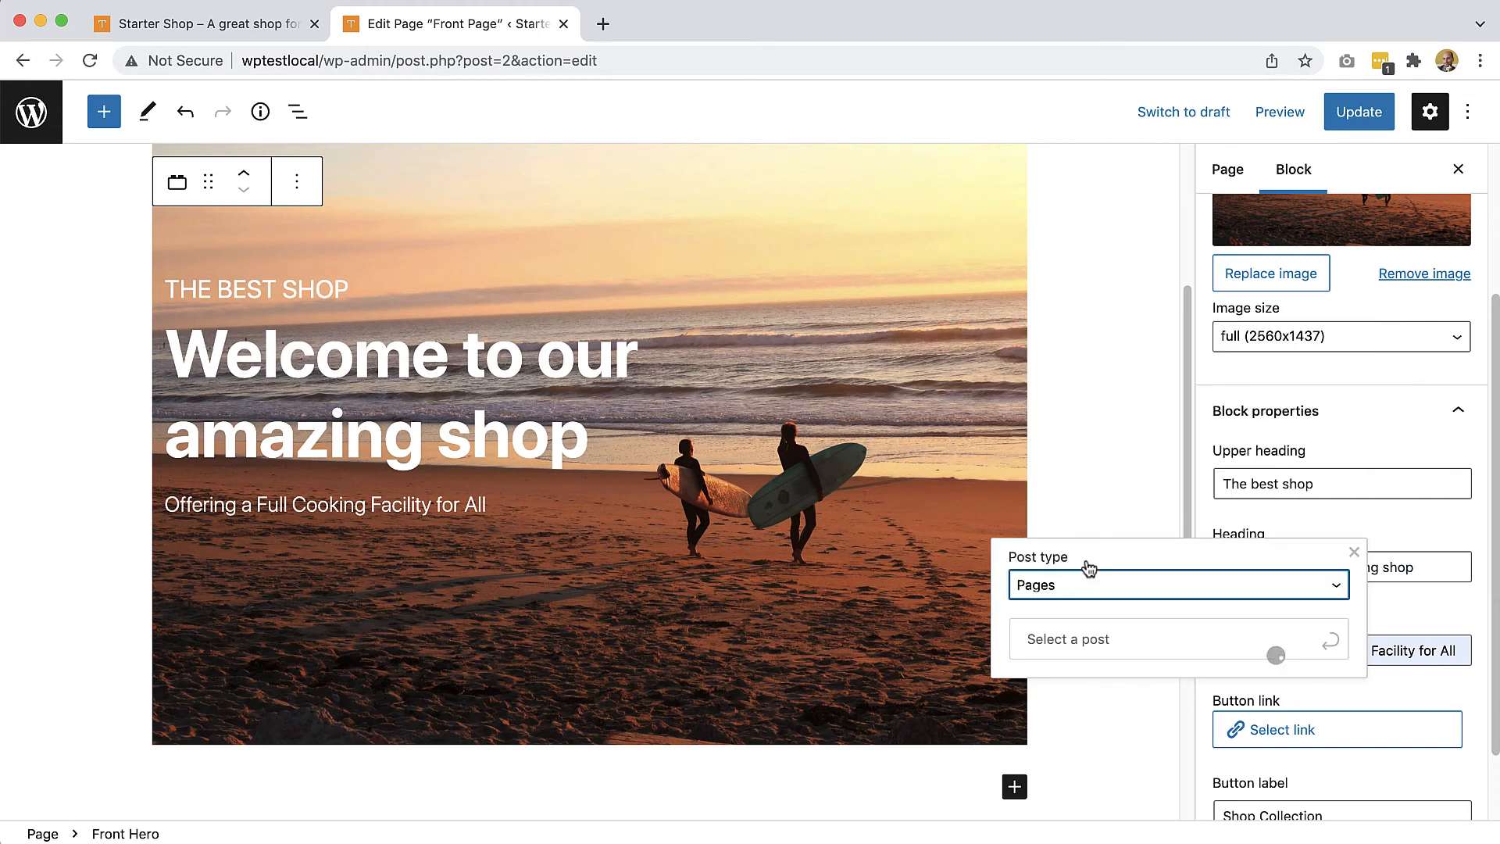
pyautogui.click(1078, 422)
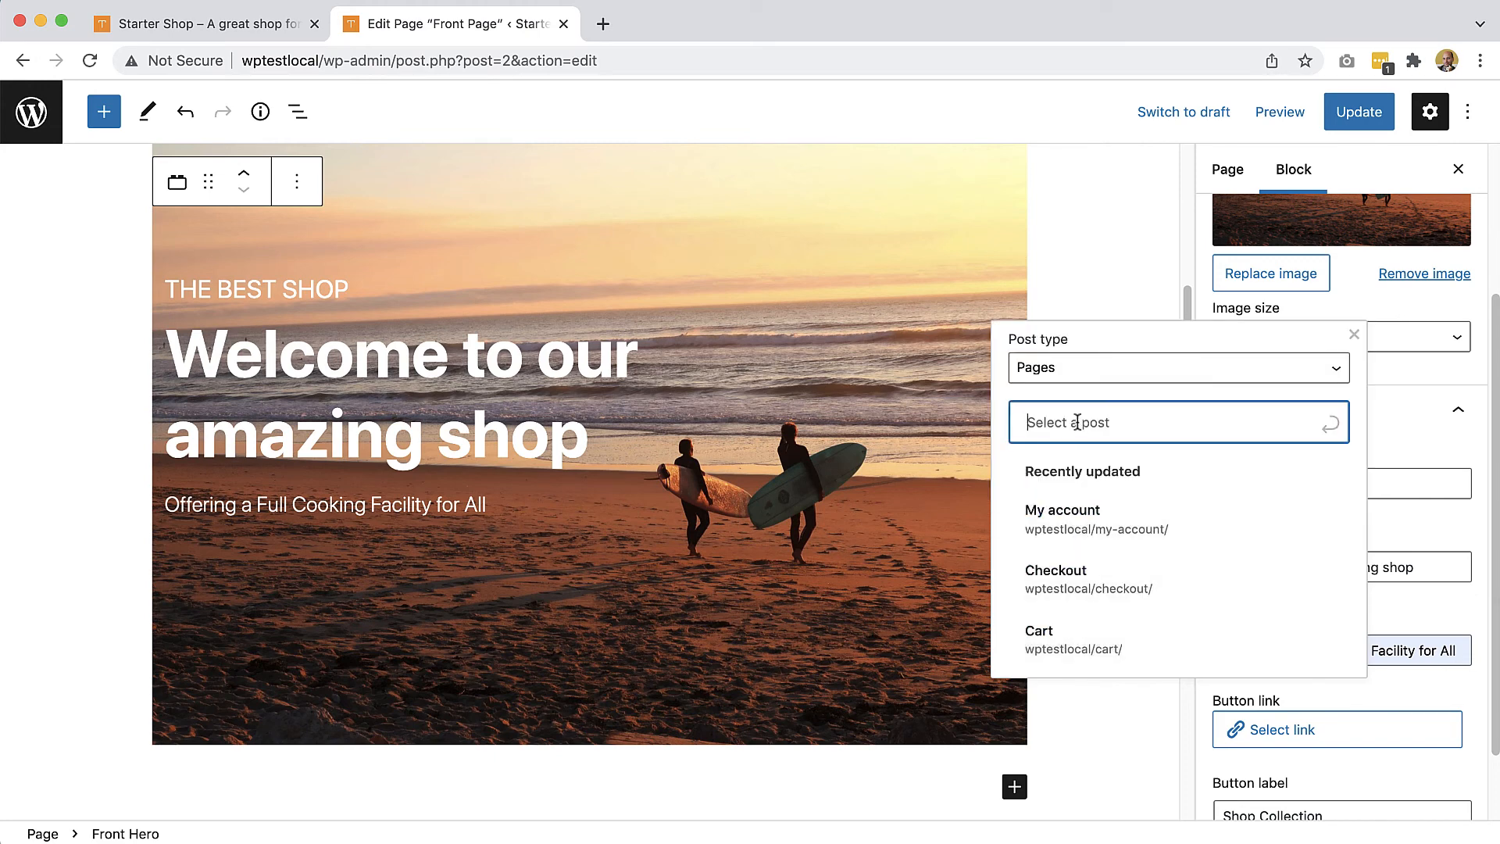
pyautogui.write('shop')
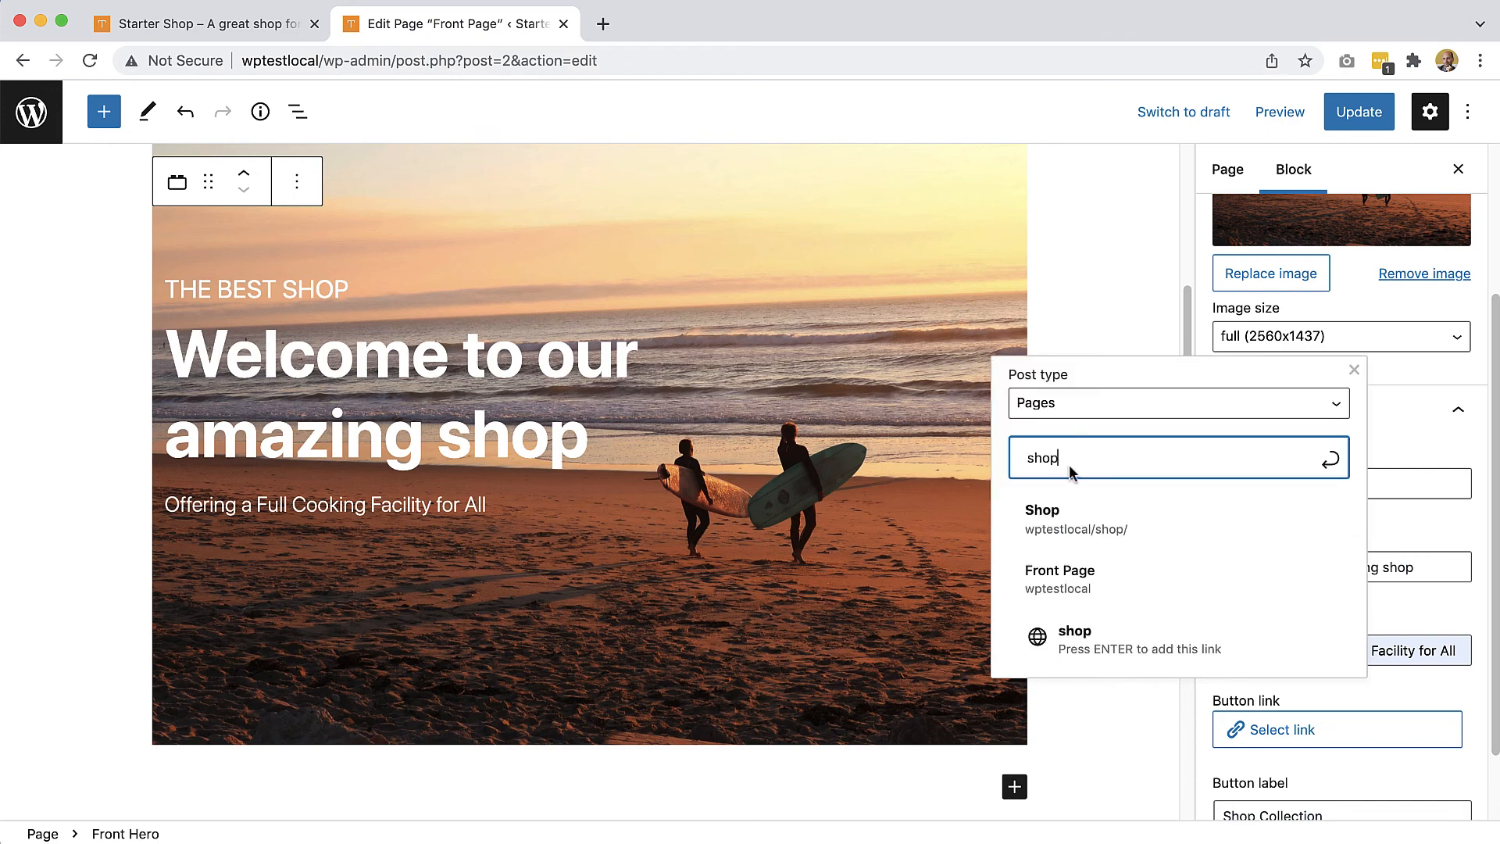
pyautogui.click(1054, 514)
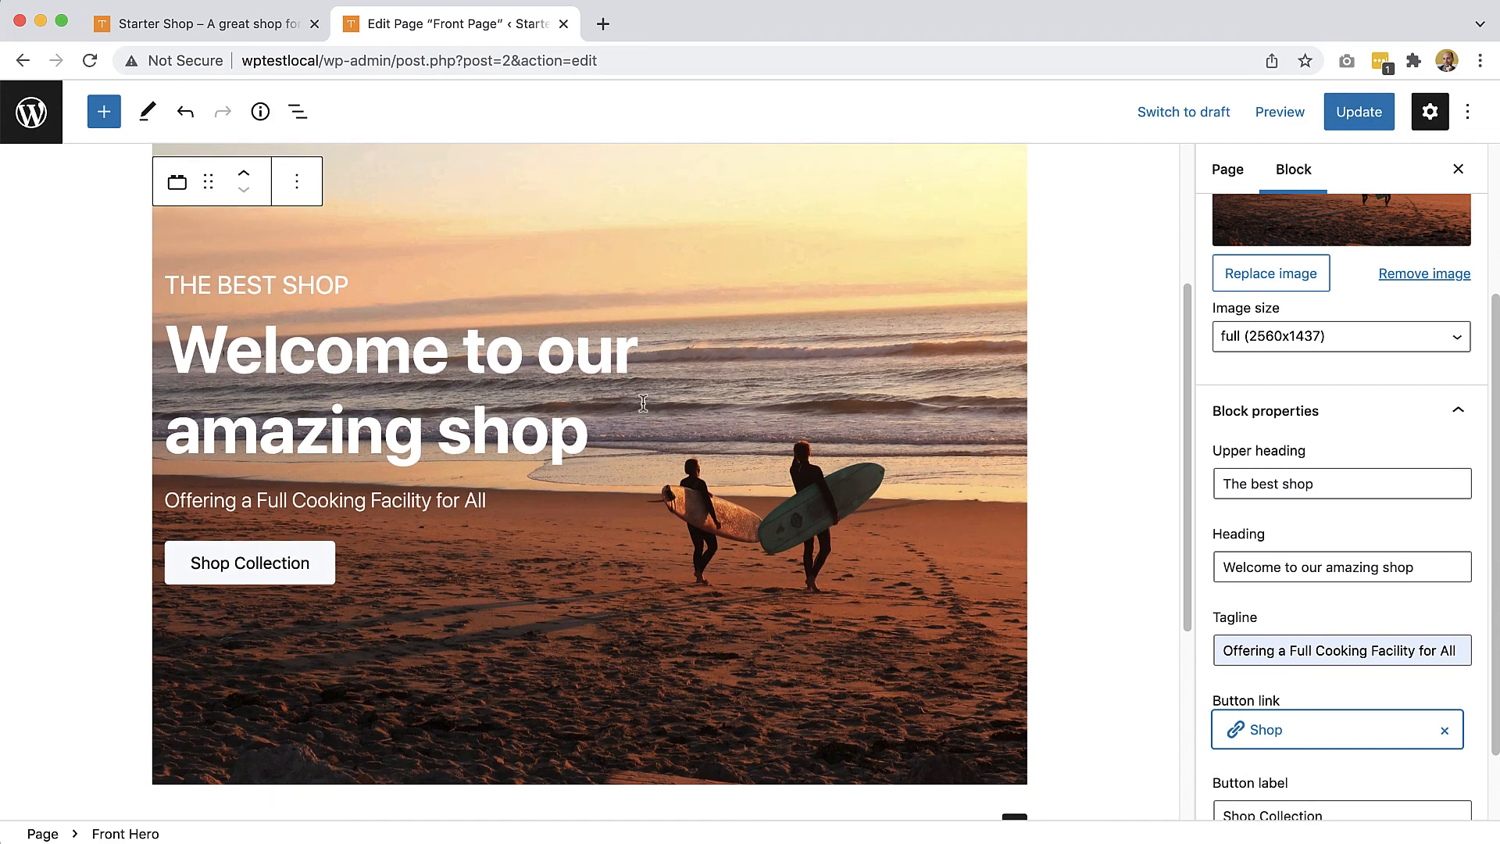
pyautogui.scroll(-4, 627, 421)
pyautogui.scroll(8, 648, 444)
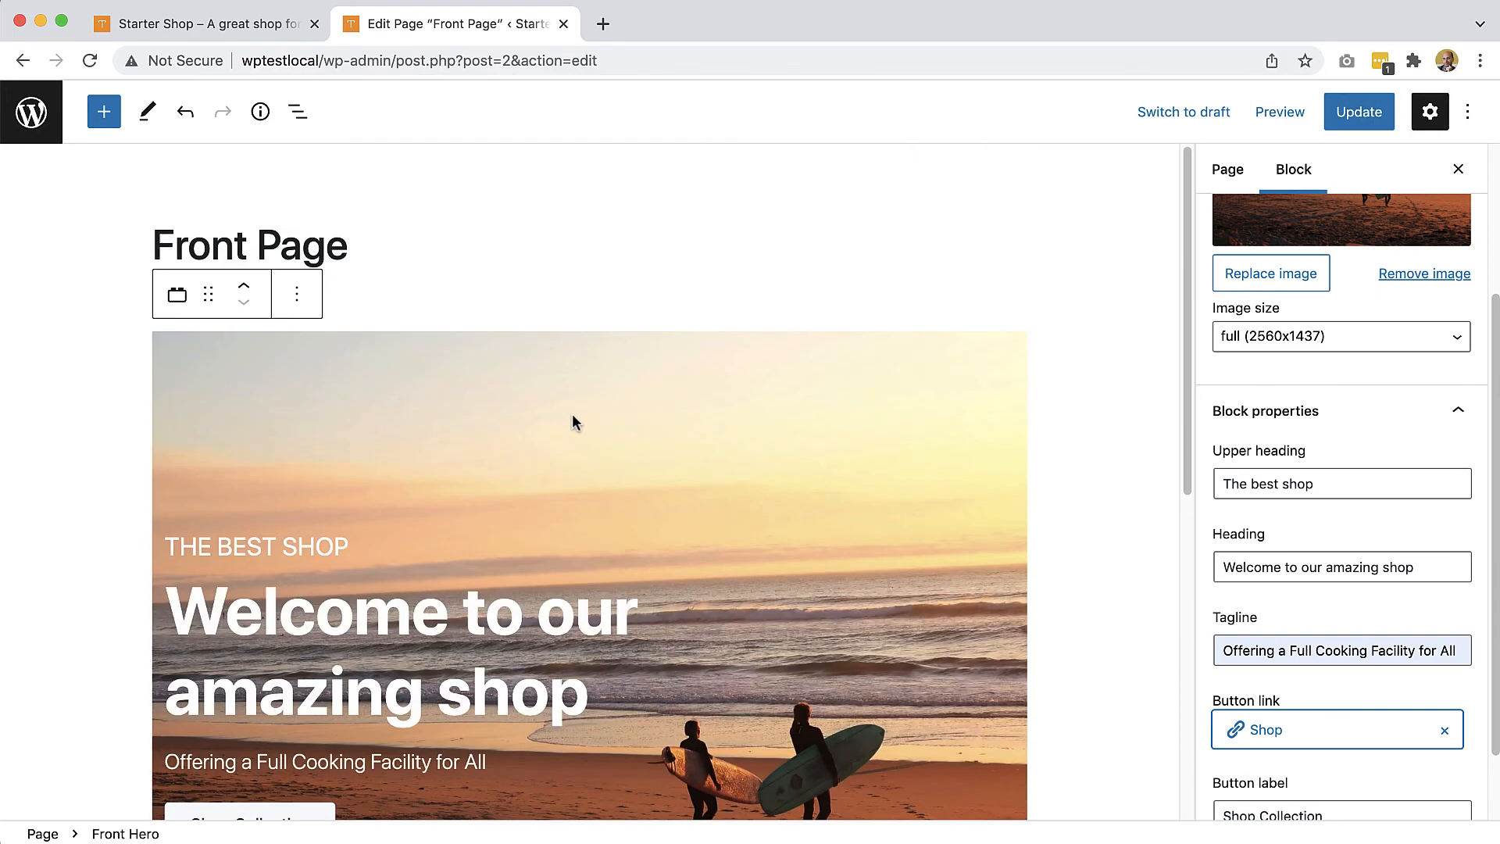
# Step: Remove the stray Hello! paragraph above the hero
pyautogui.click(489, 297)
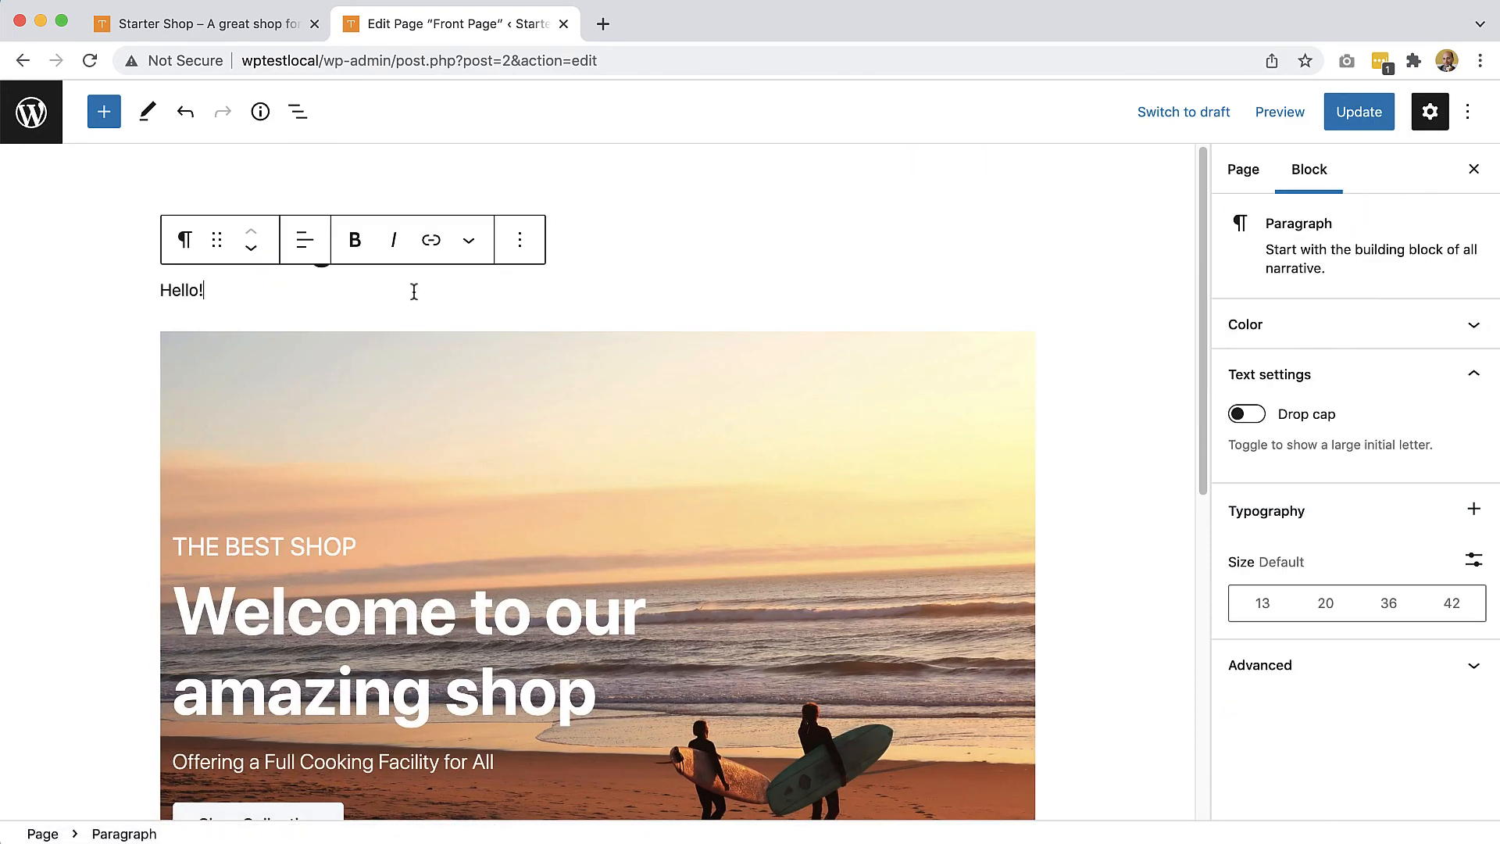
pyautogui.click(516, 243)
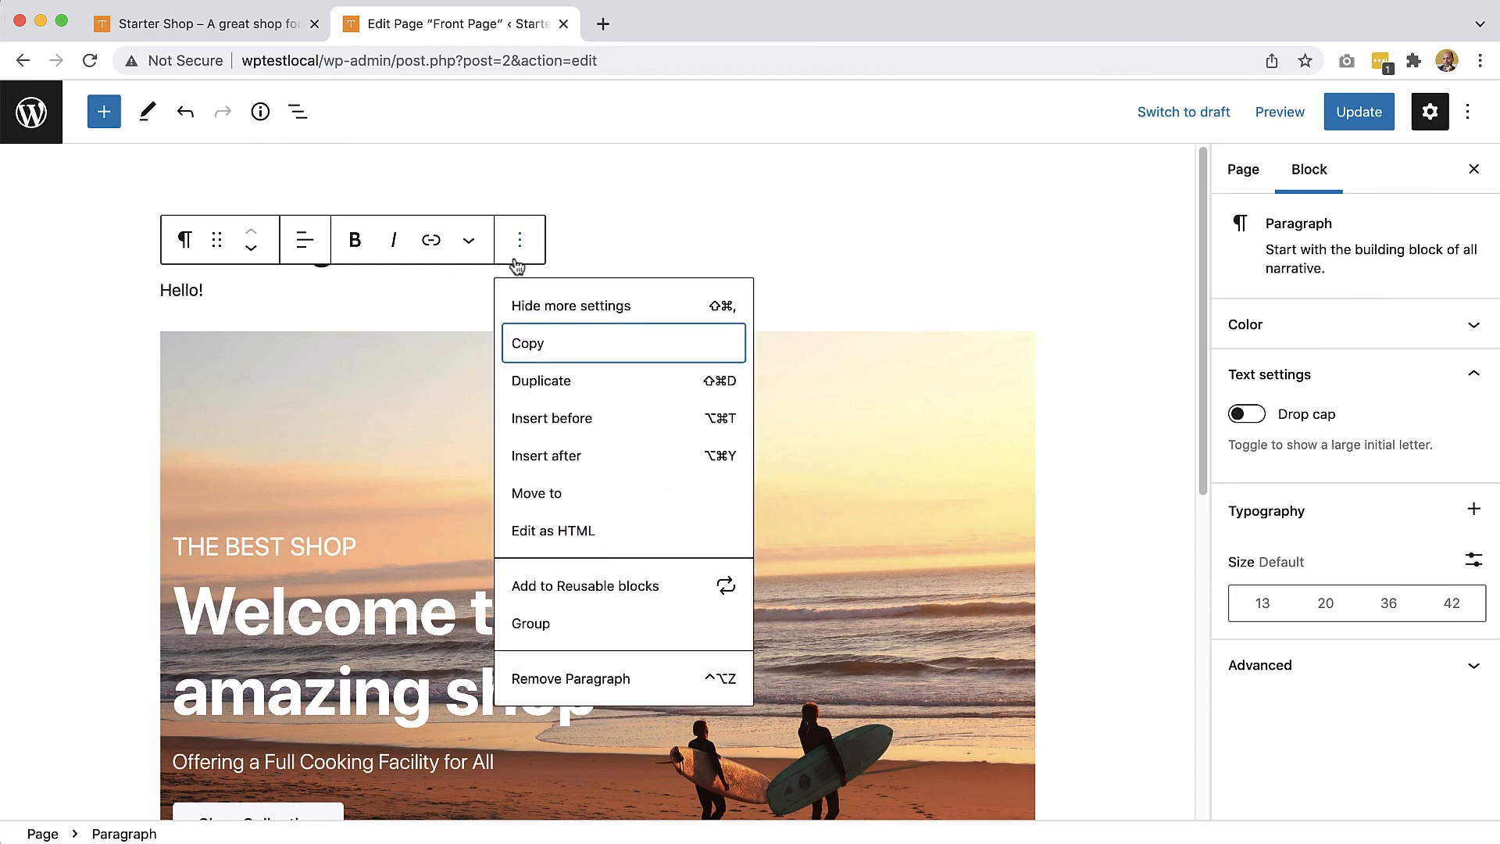
pyautogui.click(591, 677)
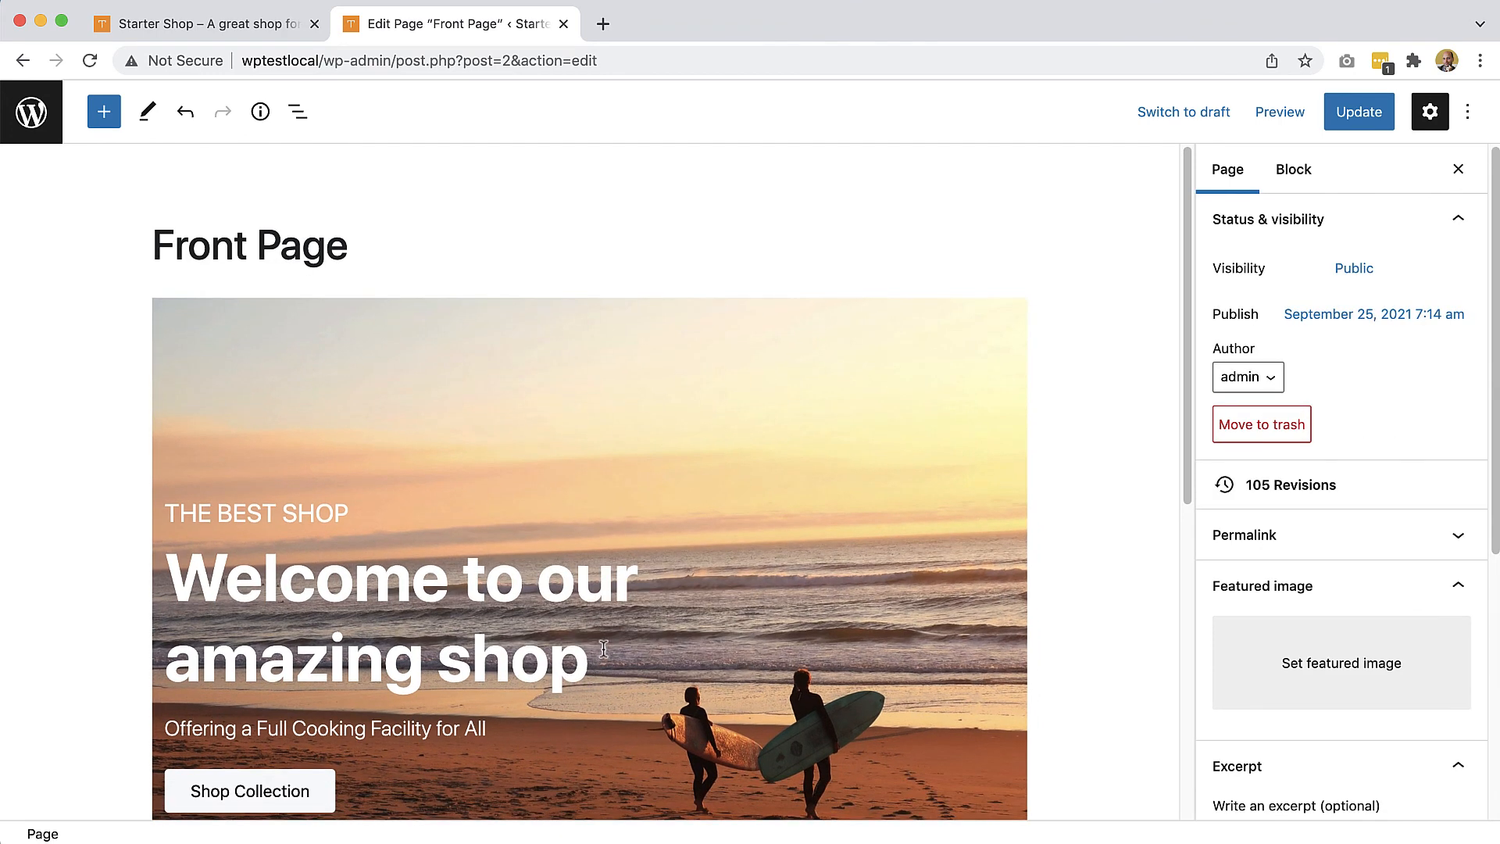
# Step: Update the Front Page and switch to the live Starter Shop tab
pyautogui.scroll(-2, 604, 649)
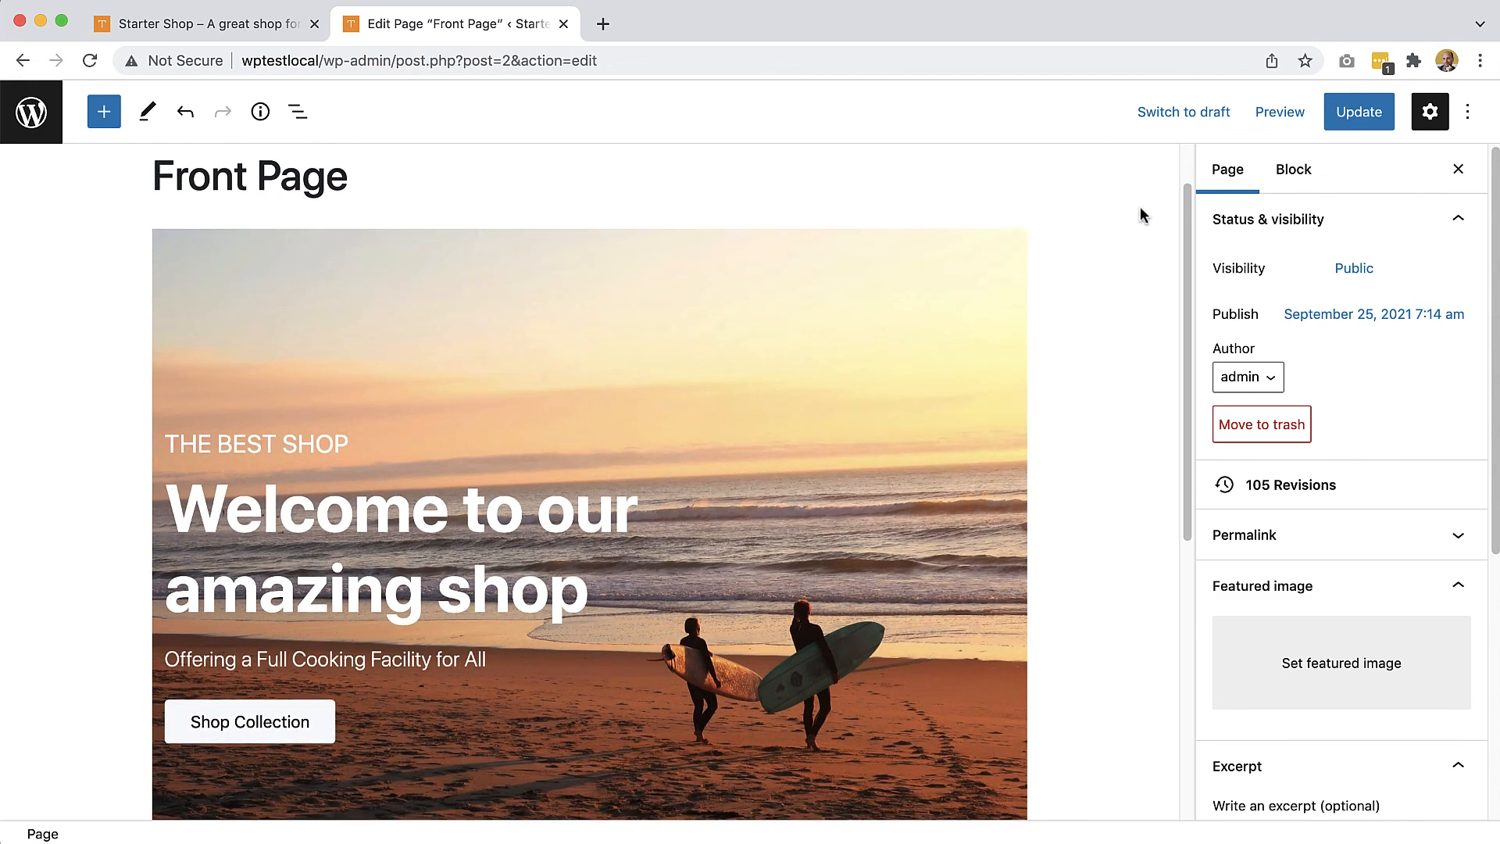
pyautogui.click(1367, 125)
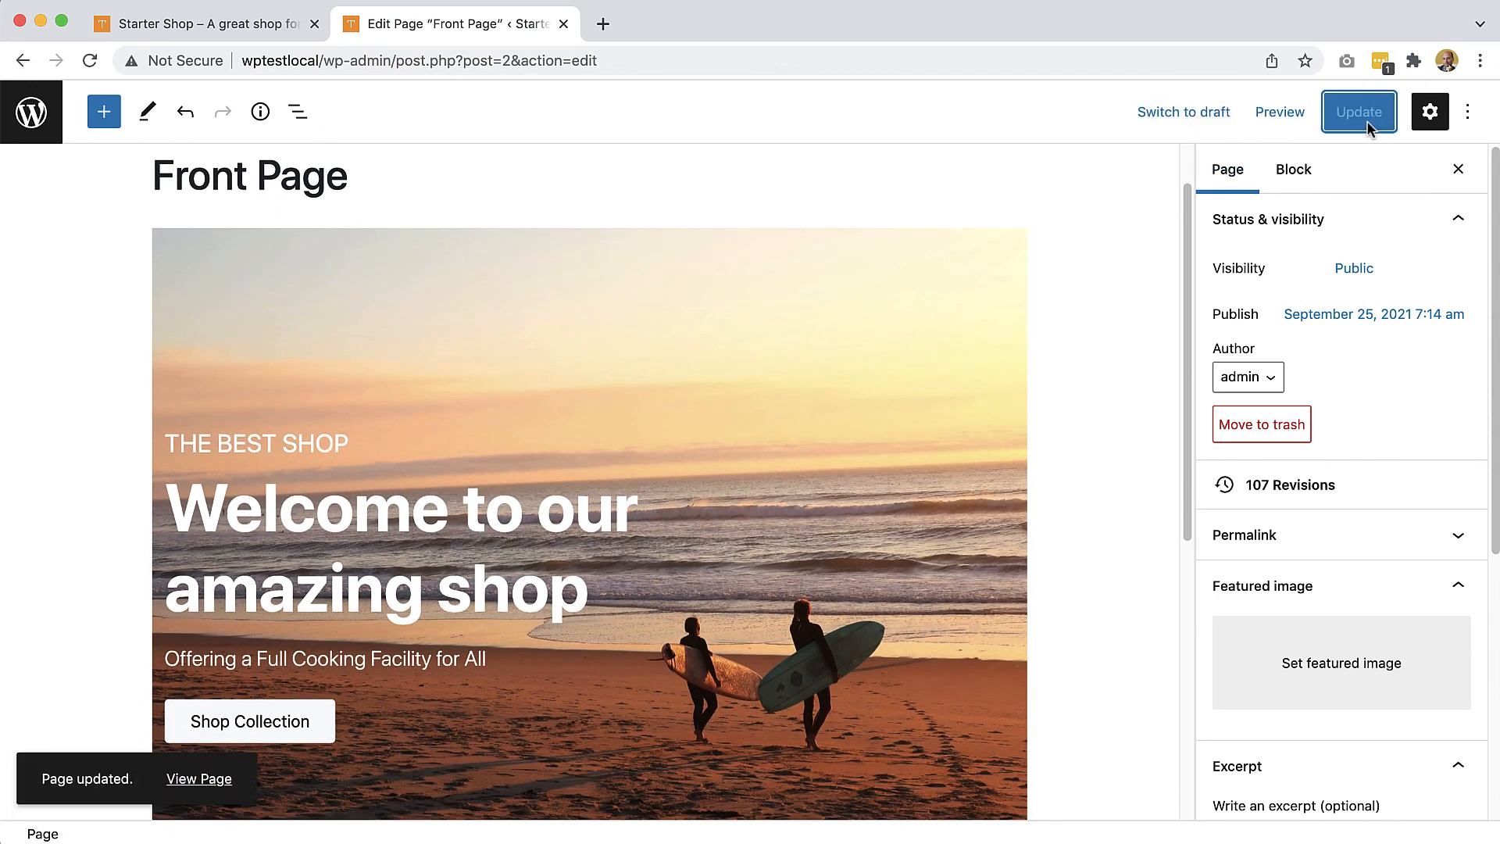
pyautogui.click(207, 24)
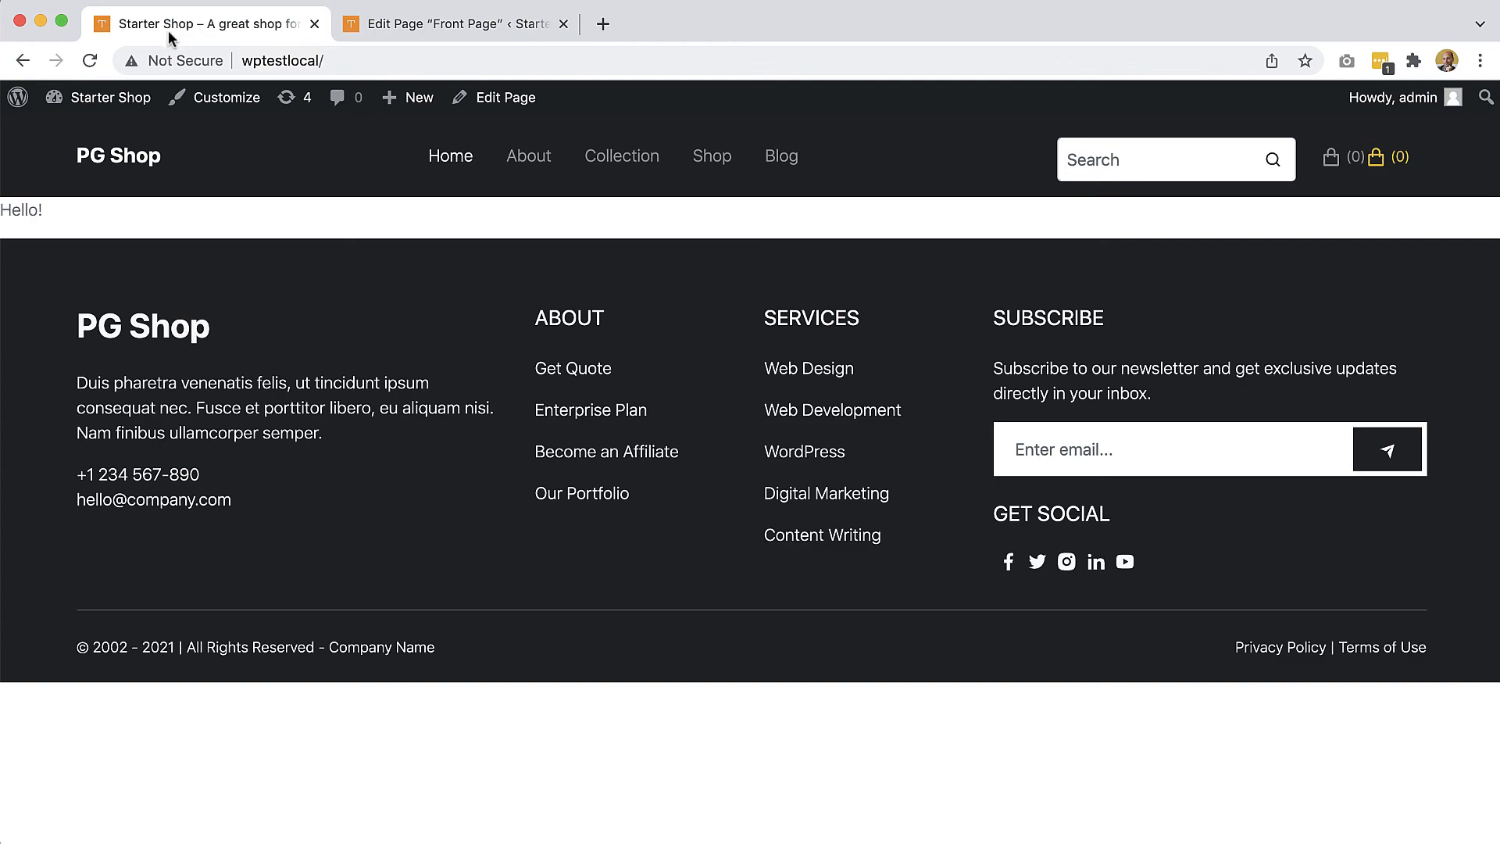
# Step: Reload the live home page and check the beach hero, headings, tagline and Shop Collection button
pyautogui.click(90, 60)
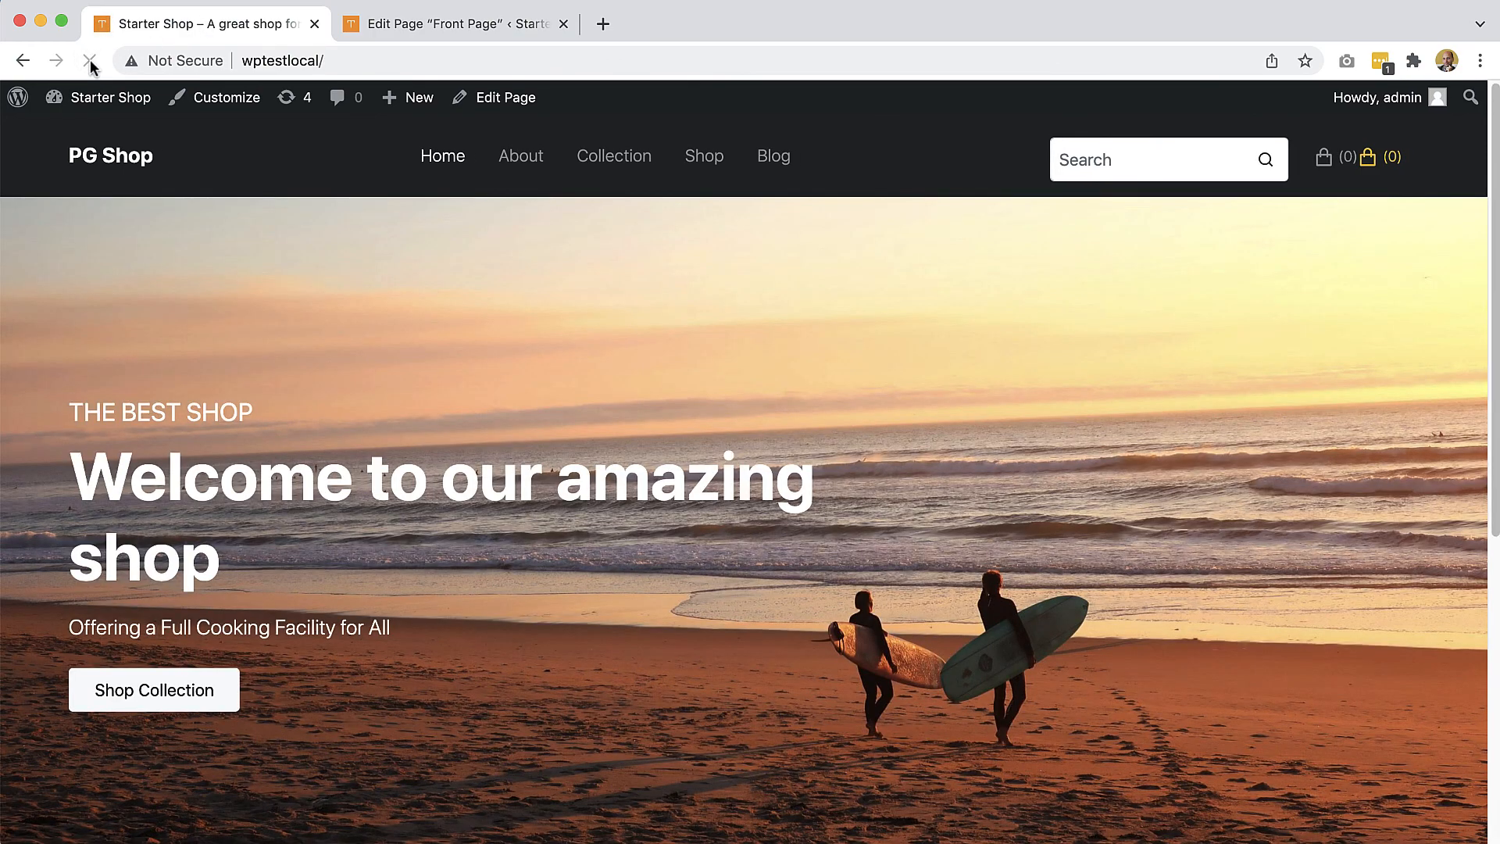
pyautogui.scroll(-5, 522, 430)
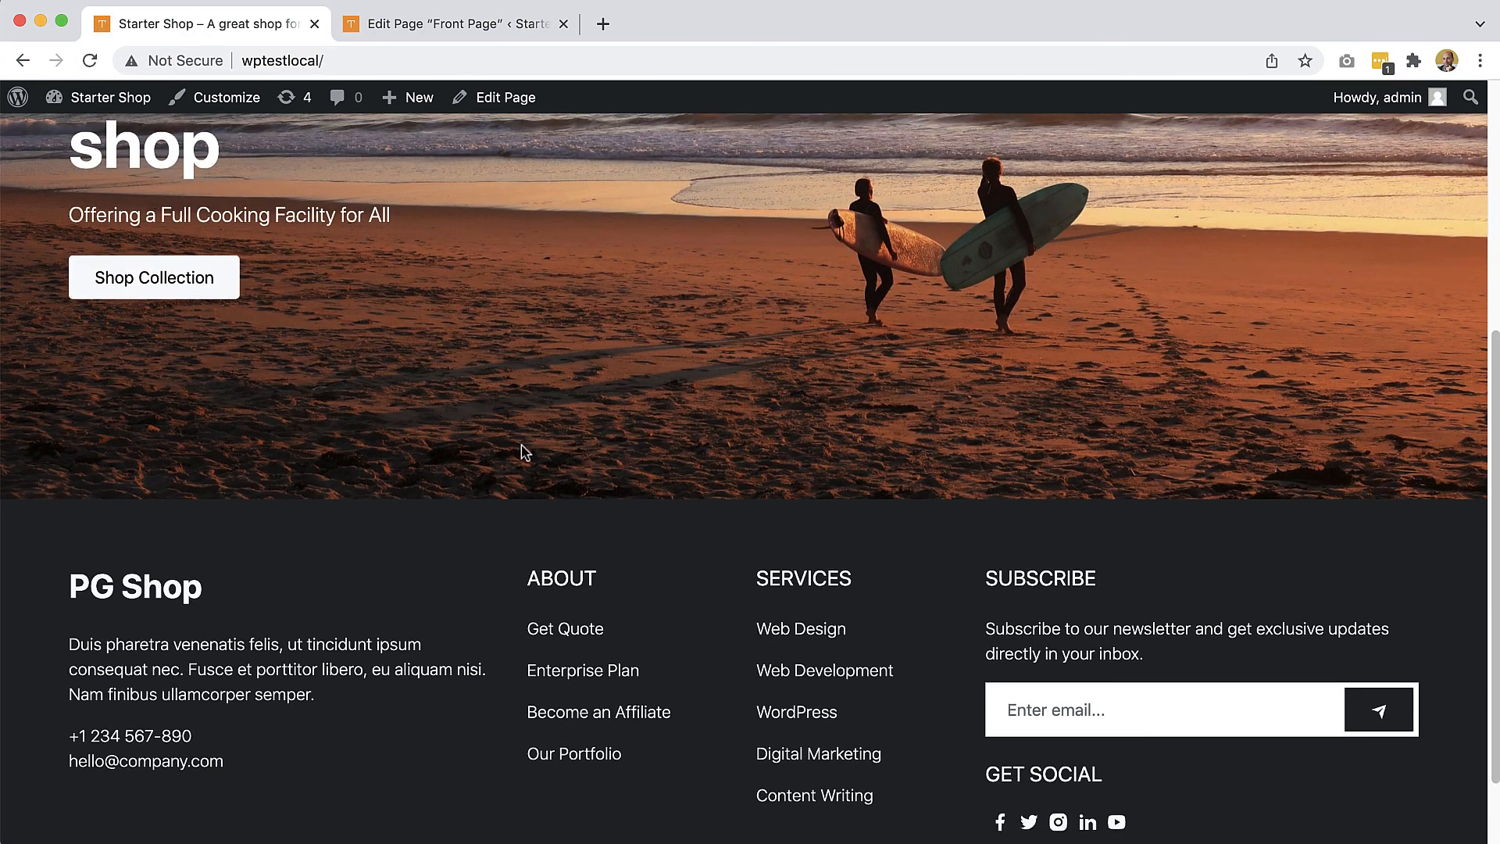
pyautogui.scroll(5, 523, 446)
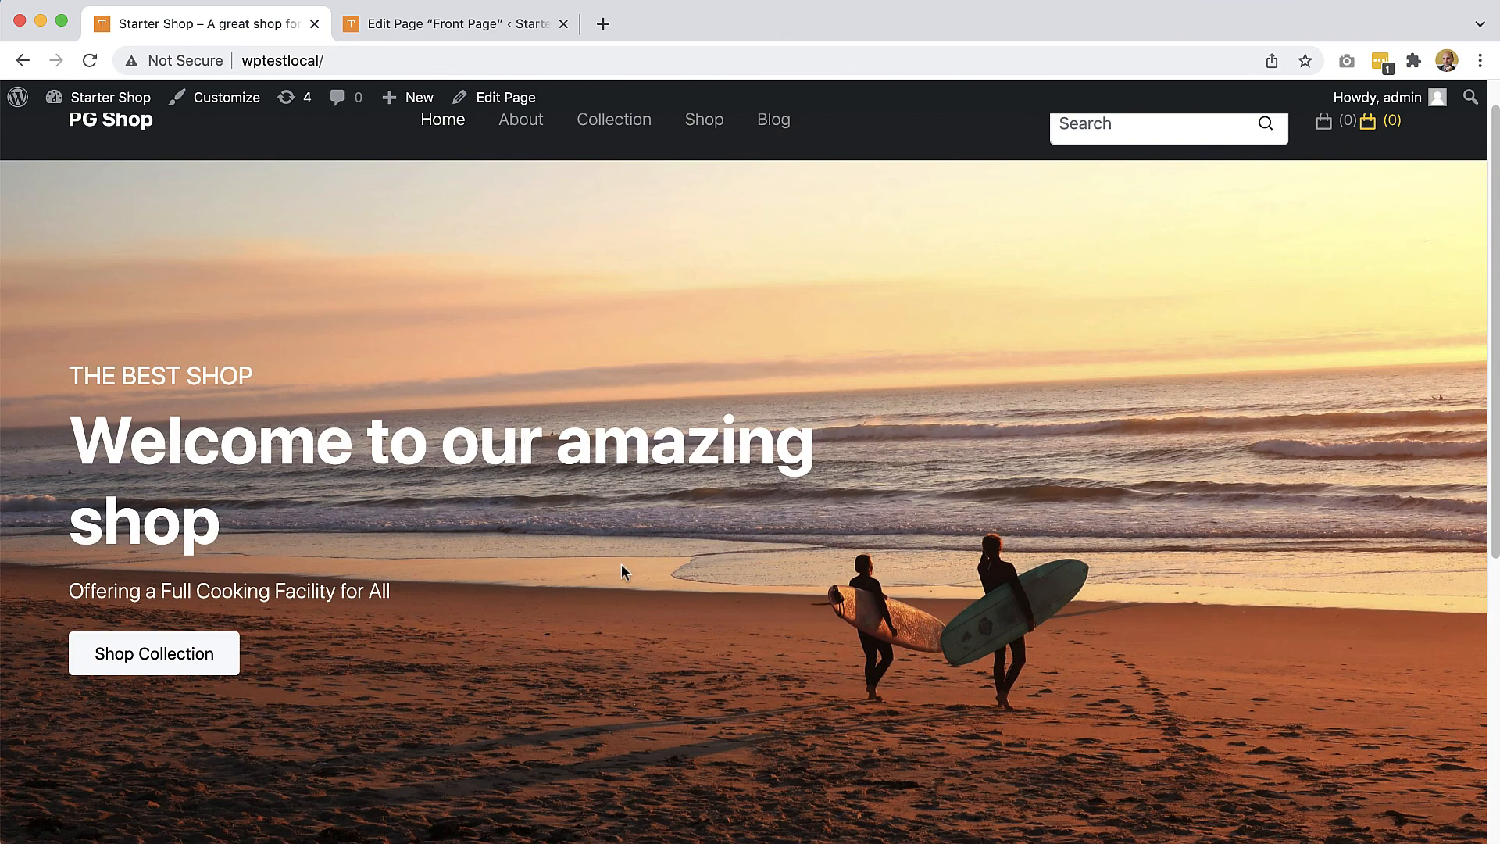
pyautogui.scroll(1, 797, 386)
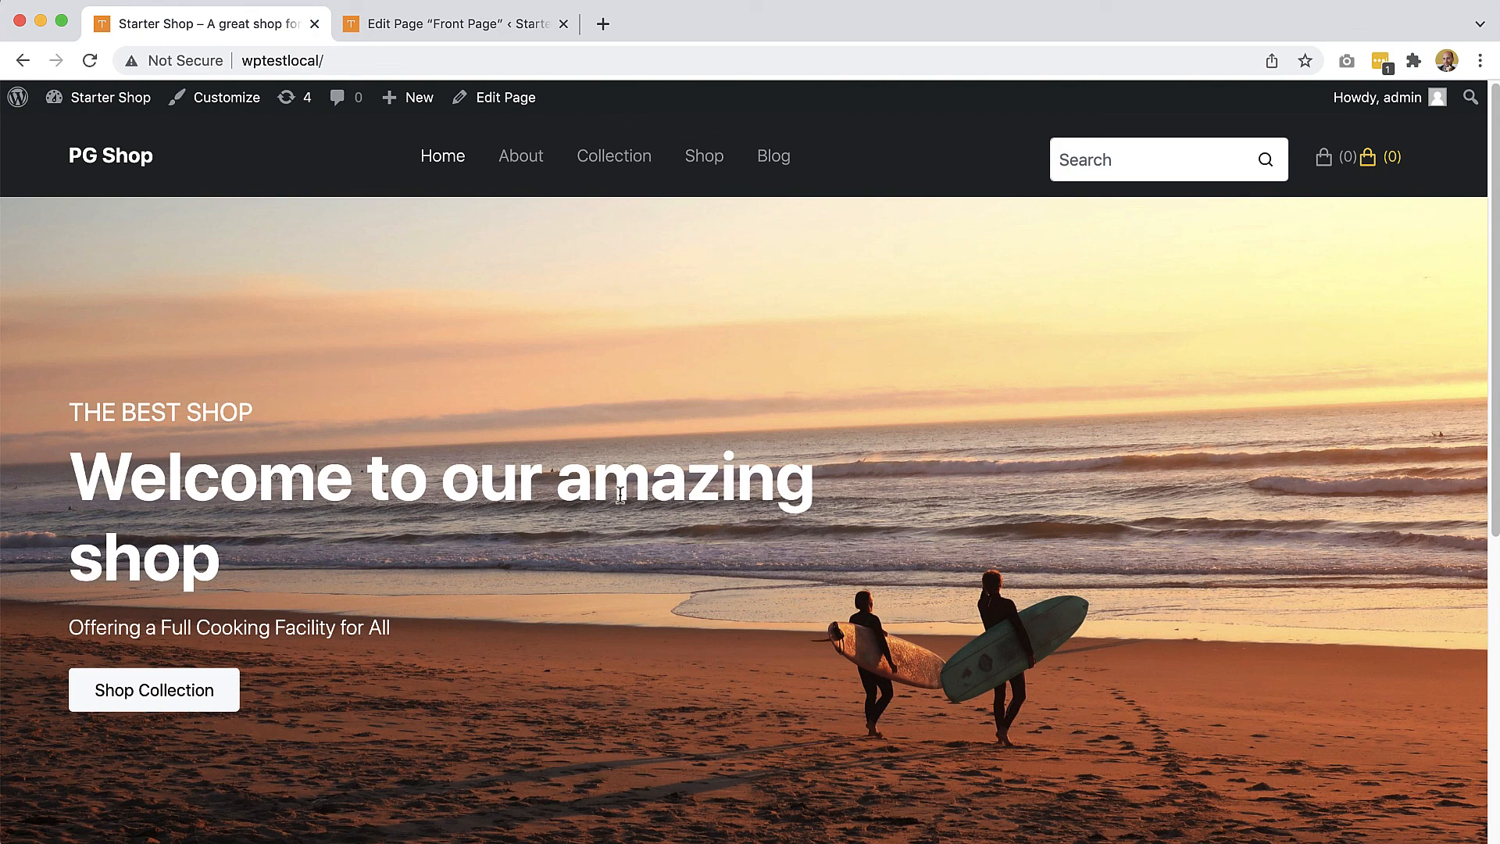
pyautogui.scroll(-3, 608, 492)
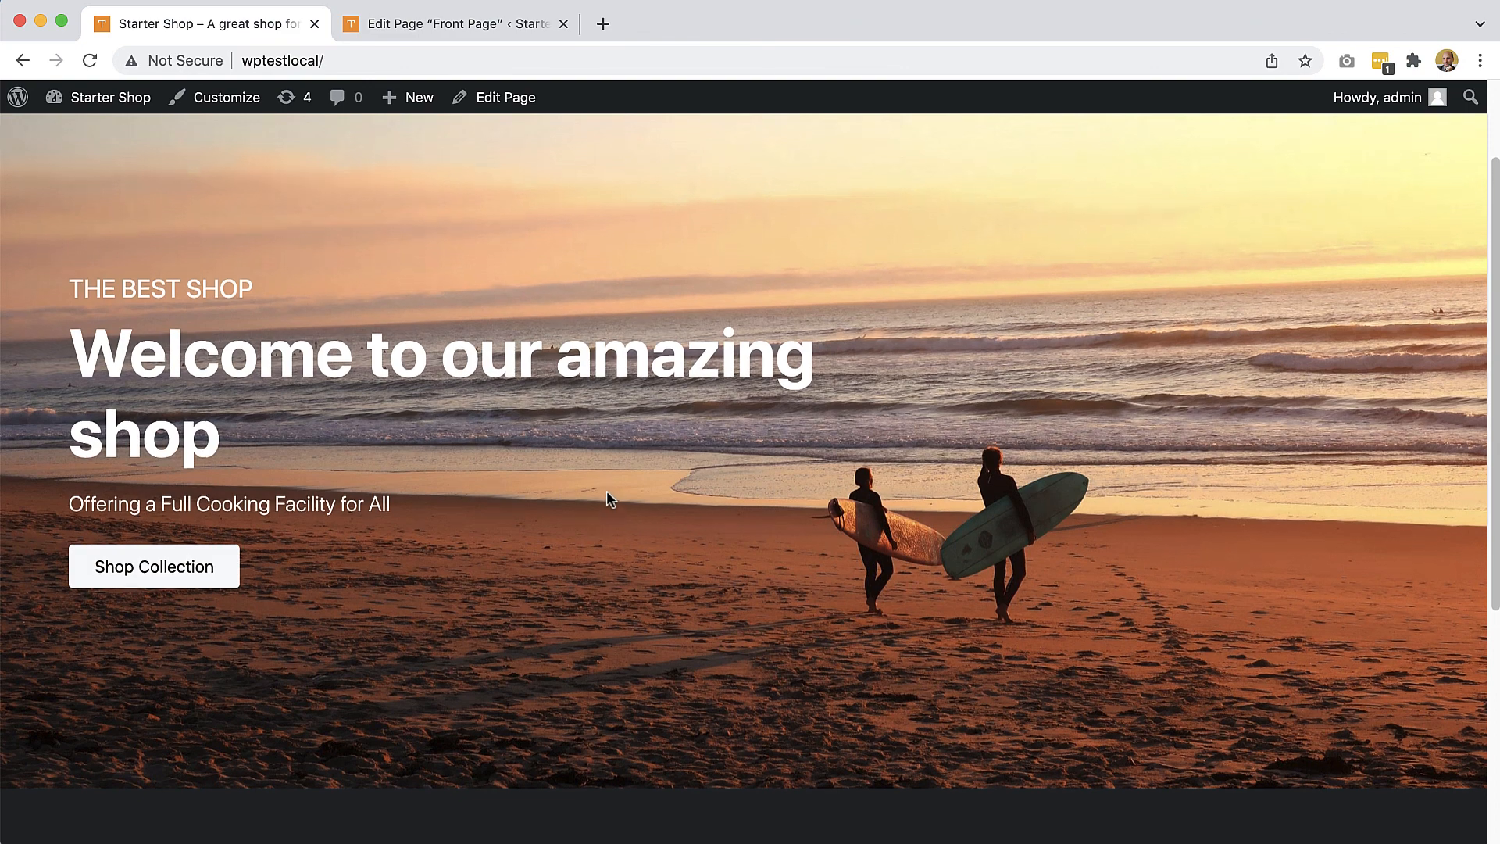
pyautogui.scroll(3, 607, 490)
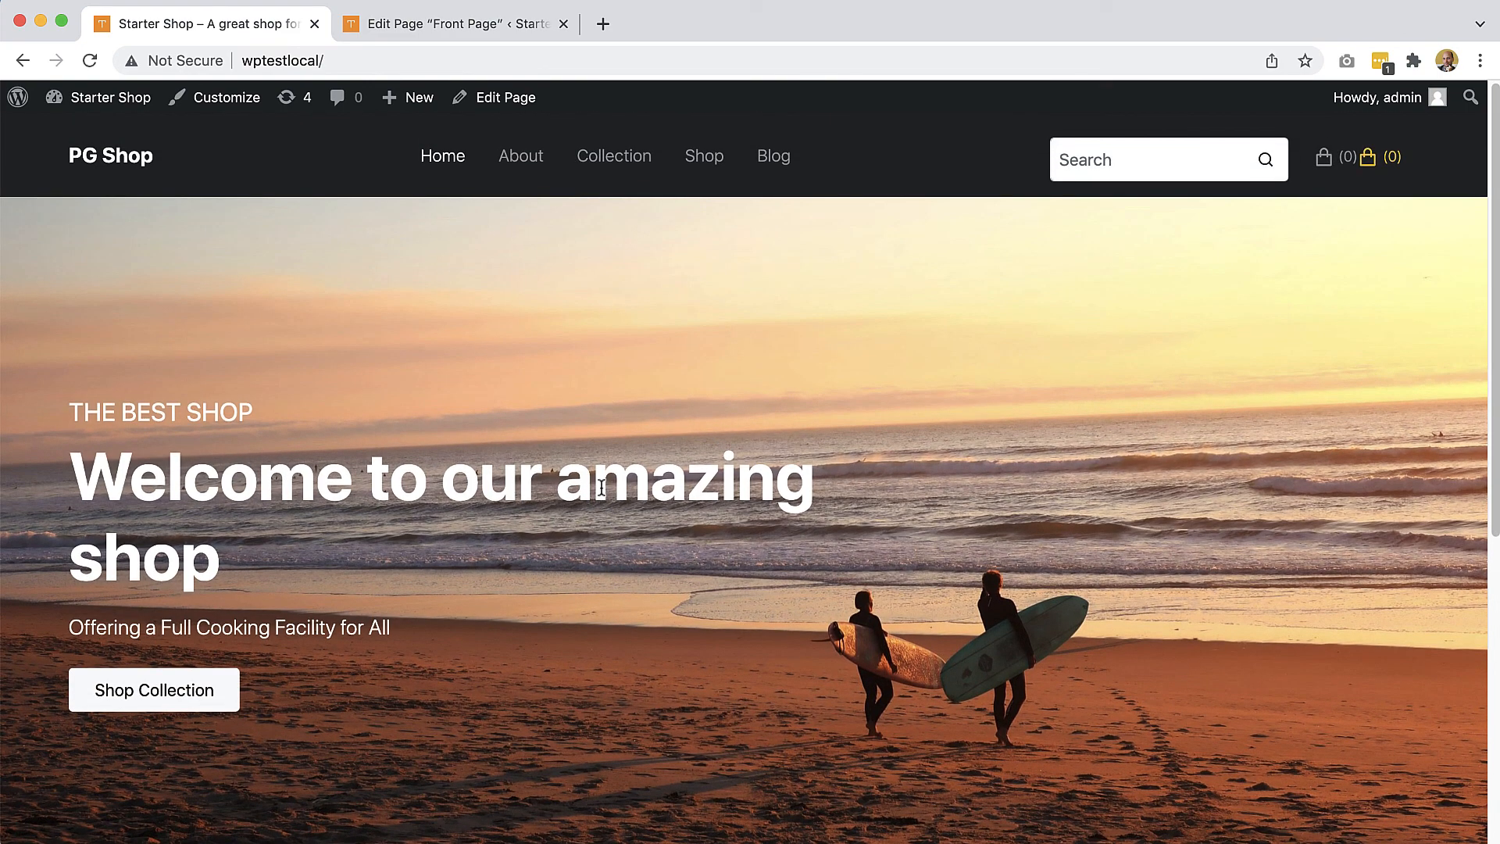